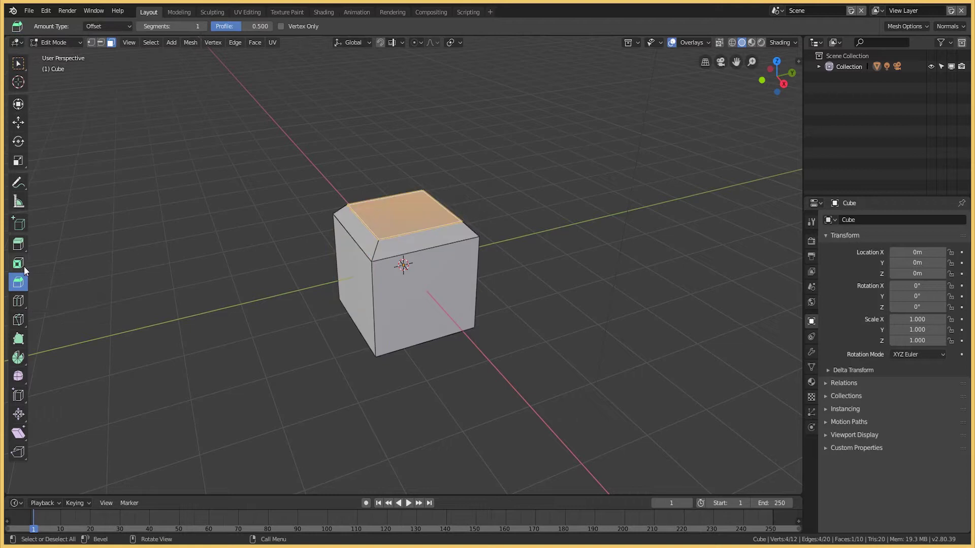
Inset the cube's top face and extrude the inner face downward into a shallow recess.
{"action": "left_click", "coordinate": [18, 264]}
{"action": "left_click_drag", "start_coordinate": [152, 254], "coordinate": [102, 249]}
{"action": "left_click", "coordinate": [18, 244]}
{"action": "left_click_drag", "start_coordinate": [404, 183], "coordinate": [400, 161]}
Select the cube's four side faces and inset them together to form a band around the body.
{"action": "middle_click_drag", "start_coordinate": [401, 161], "coordinate": [401, 287]}
{"action": "left_click", "coordinate": [406, 261]}
{"action": "left_click", "coordinate": [401, 274], "text": "shift"}
{"action": "left_click", "coordinate": [401, 287], "text": "shift"}
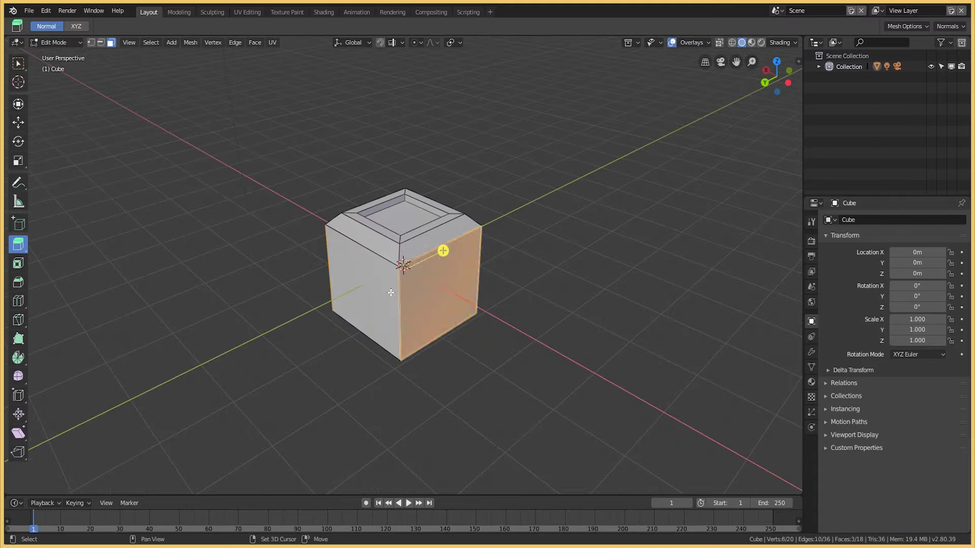
{"action": "left_click", "coordinate": [18, 263]}
{"action": "left_click_drag", "start_coordinate": [399, 266], "coordinate": [392, 271]}
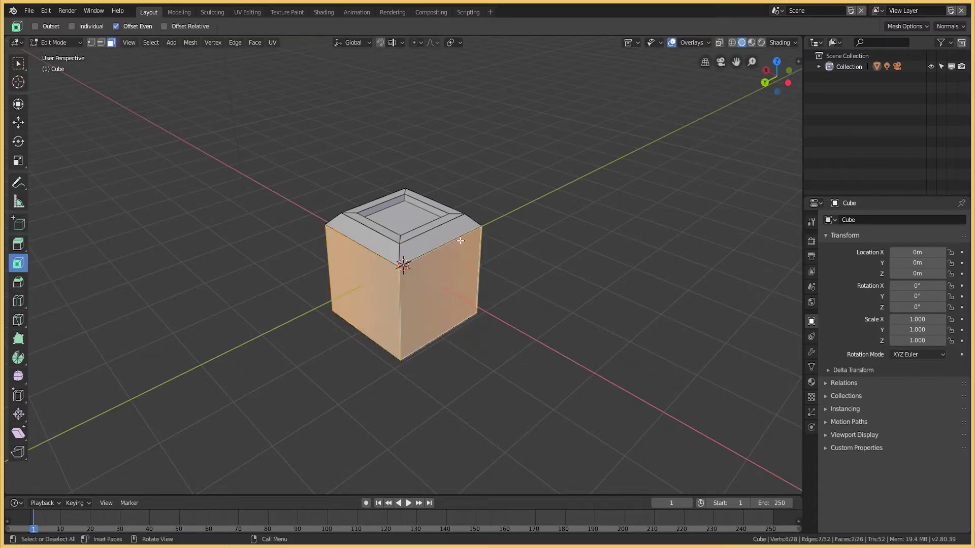
{"action": "middle_click_drag", "start_coordinate": [460, 242], "coordinate": [403, 265]}
{"action": "left_click", "coordinate": [455, 284], "text": "shift"}
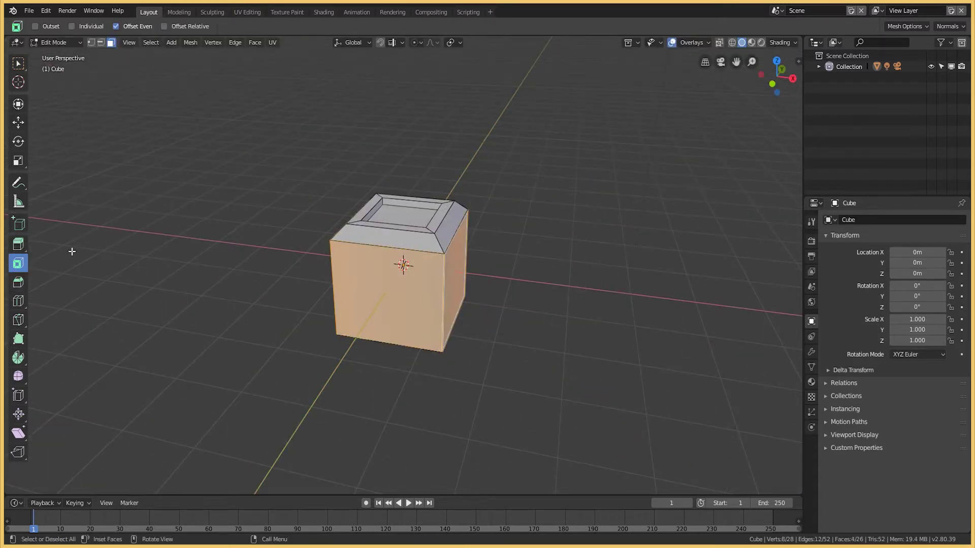
{"action": "left_click_drag", "start_coordinate": [350, 322], "coordinate": [352, 323]}
{"action": "left_click_drag", "start_coordinate": [421, 299], "coordinate": [414, 306]}
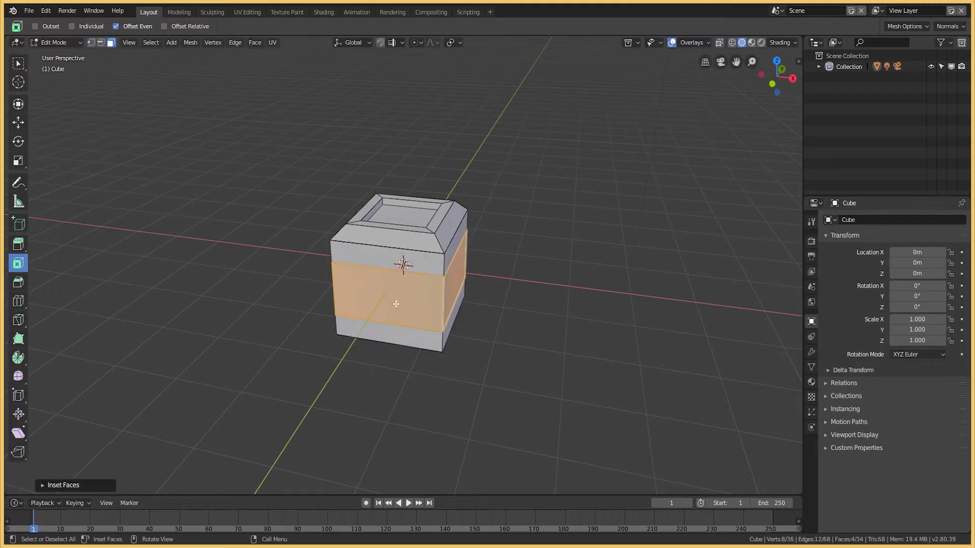
{"action": "key", "text": "e"}
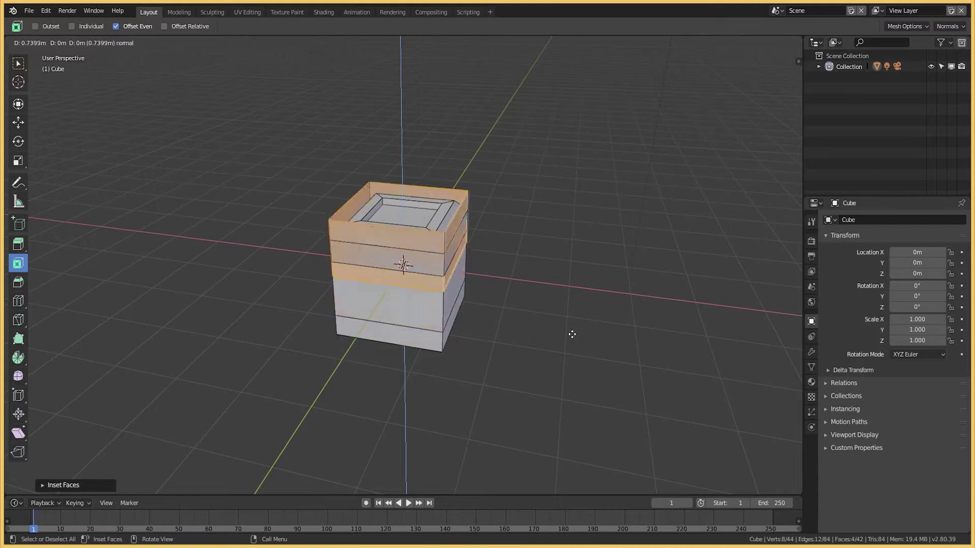
{"action": "right_click", "coordinate": [219, 318]}
{"action": "key", "text": "ctrl+z"}
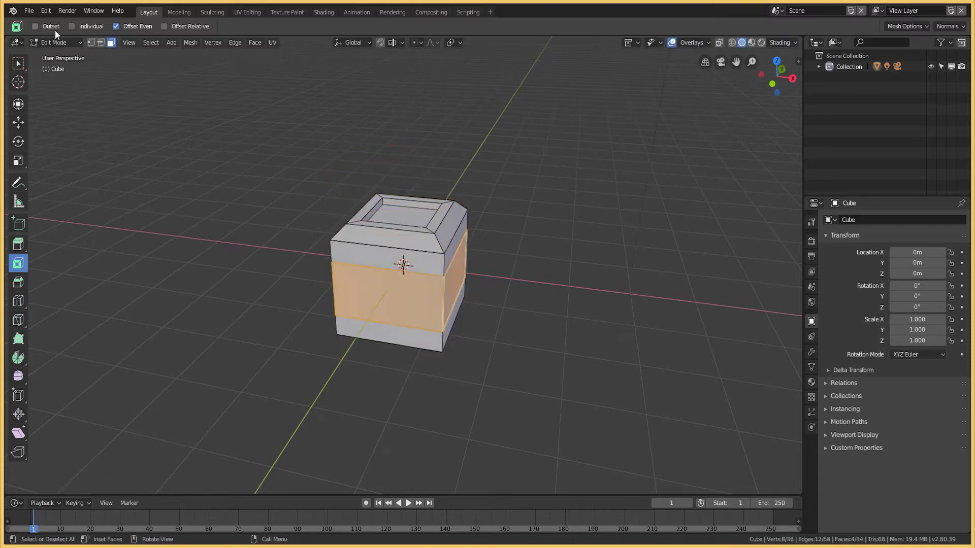
Extrude the band of side faces and scale it outward to form a wider lower body with a ledge.
{"action": "key", "text": "e"}
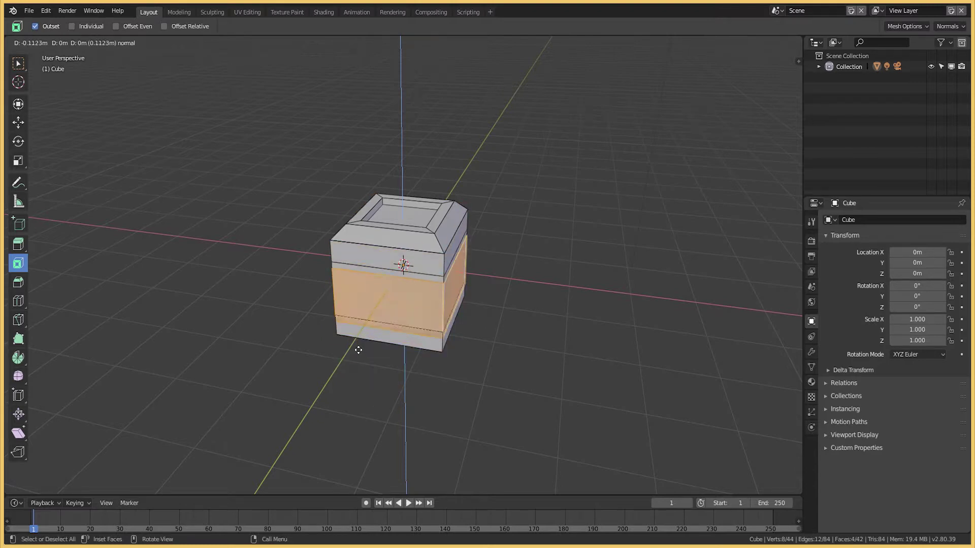
{"action": "left_click", "coordinate": [359, 349]}
{"action": "key", "text": "r"}
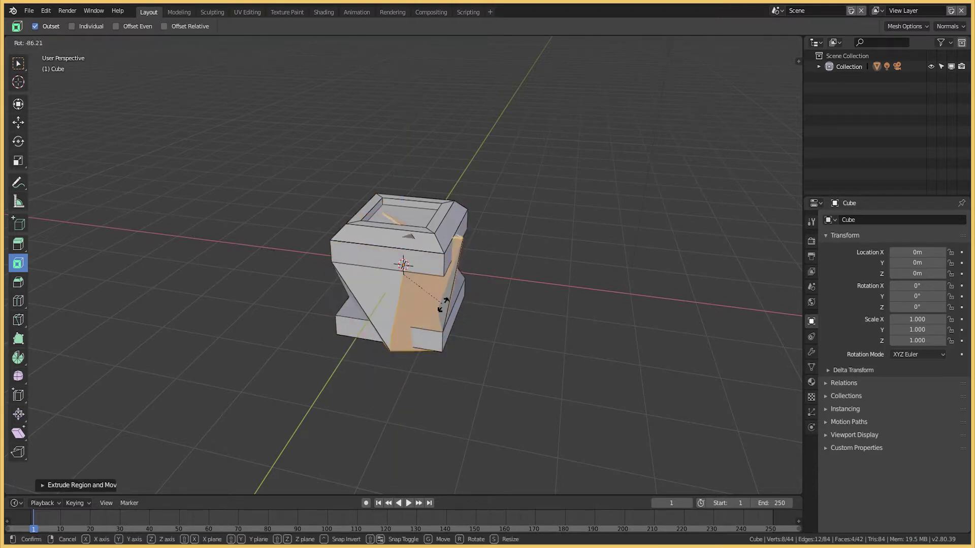
{"action": "key", "text": "Escape"}
{"action": "key", "text": "e"}
{"action": "key", "text": "Escape"}
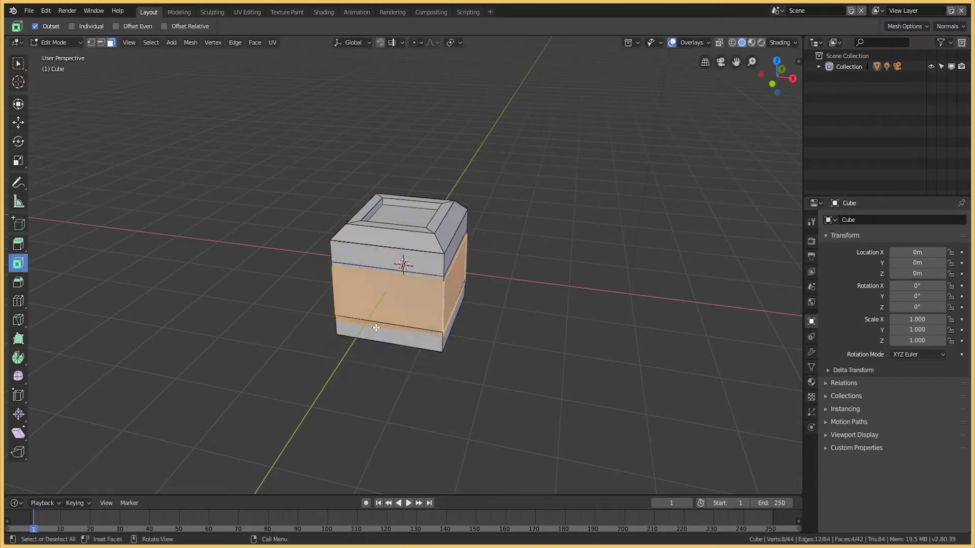
{"action": "key", "text": "s"}
{"action": "key", "text": "Escape"}
Try to extrude the four side faces of the lower body along their normals.
{"action": "middle_click_drag", "start_coordinate": [403, 352], "coordinate": [376, 306]}
{"action": "left_click", "coordinate": [373, 302]}
{"action": "left_click", "coordinate": [375, 306], "text": "shift"}
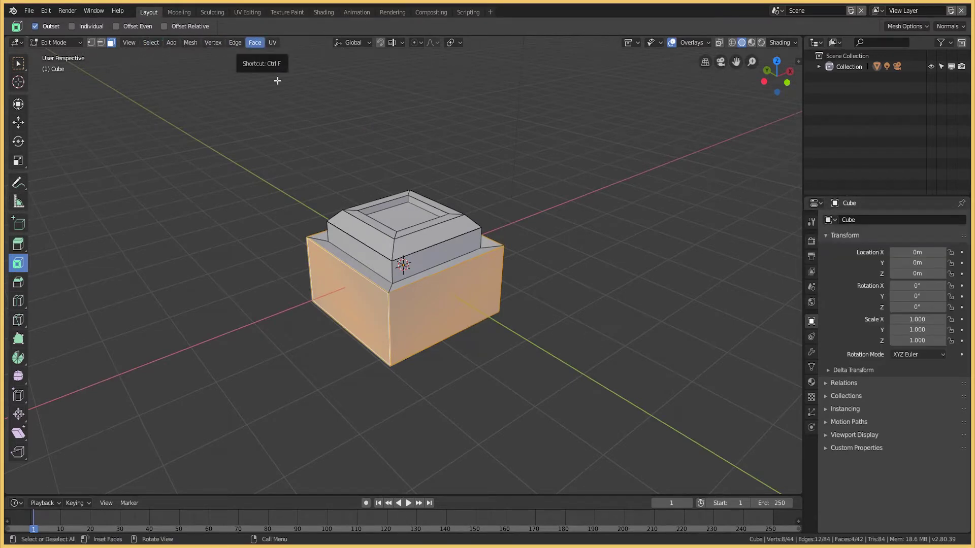
{"action": "key", "text": "ctrl+f"}
{"action": "left_click", "coordinate": [307, 259]}
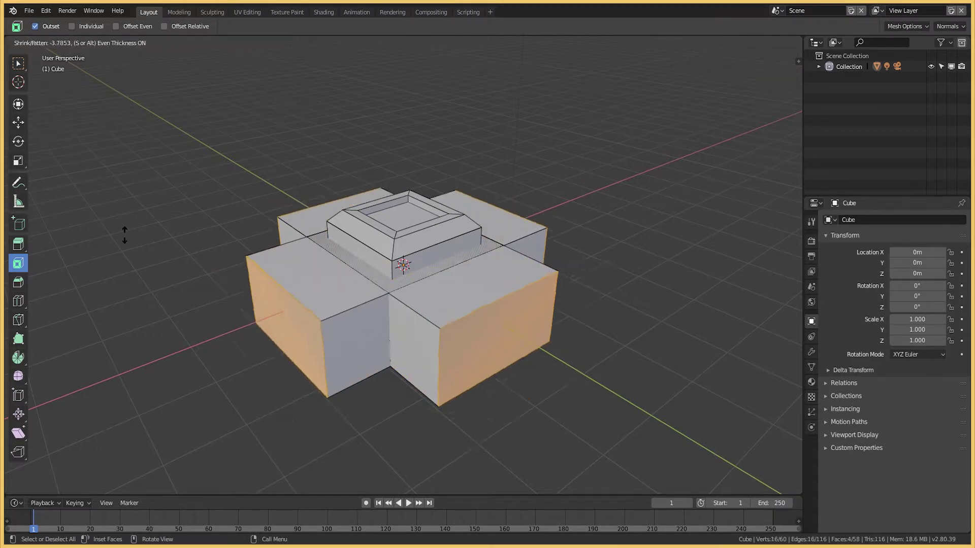
{"action": "left_click", "coordinate": [480, 302]}
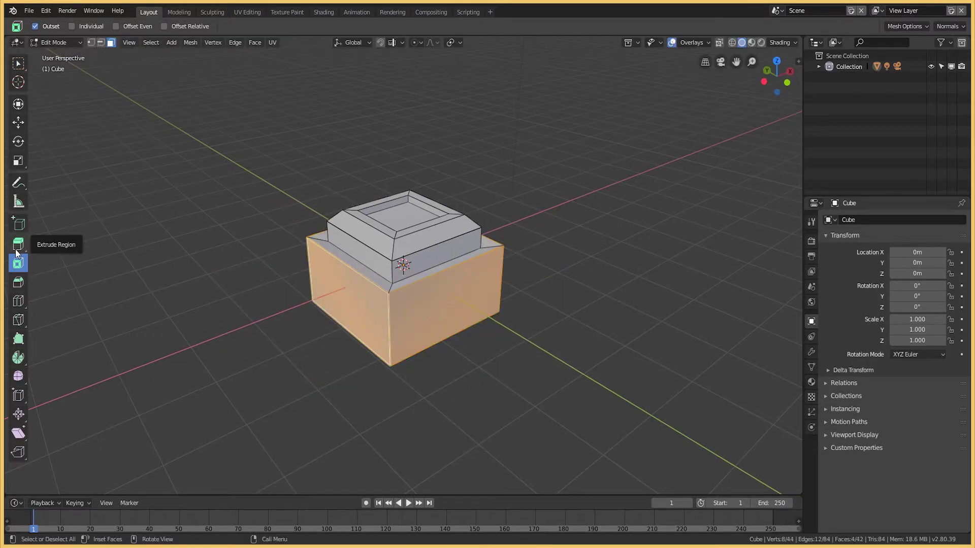
Bevel the edges of the lower body's four side faces.
{"action": "key", "text": "s"}
{"action": "left_click", "coordinate": [401, 251]}
{"action": "left_click_drag", "start_coordinate": [403, 218], "coordinate": [264, 267]}
{"action": "left_click", "coordinate": [18, 282]}
{"action": "left_click_drag", "start_coordinate": [330, 274], "coordinate": [320, 277]}
Select the four large side faces of the lower body and extrude them downward.
{"action": "left_click", "coordinate": [329, 288]}
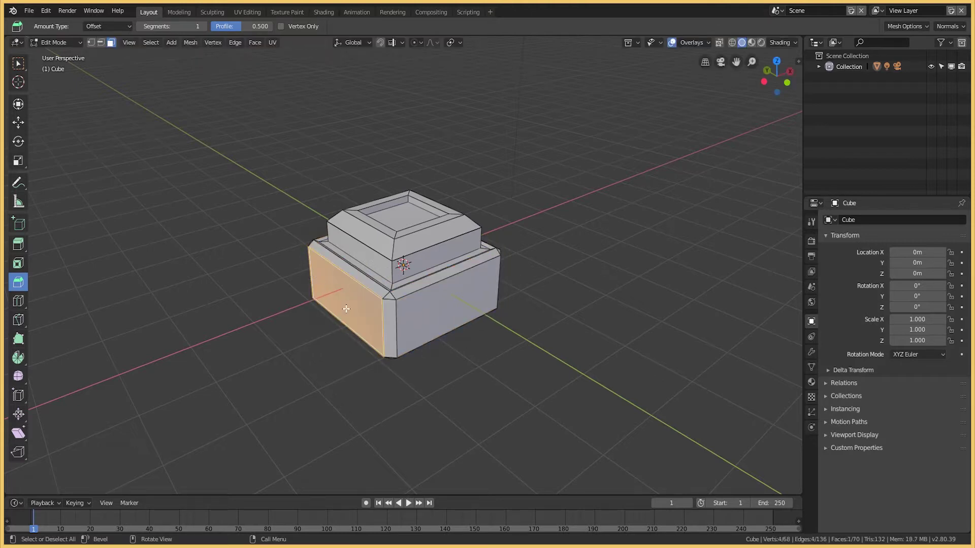
{"action": "left_click", "coordinate": [440, 279], "text": "alt"}
{"action": "middle_click_drag", "start_coordinate": [384, 317], "coordinate": [464, 270]}
{"action": "left_click", "coordinate": [443, 315], "text": "shift"}
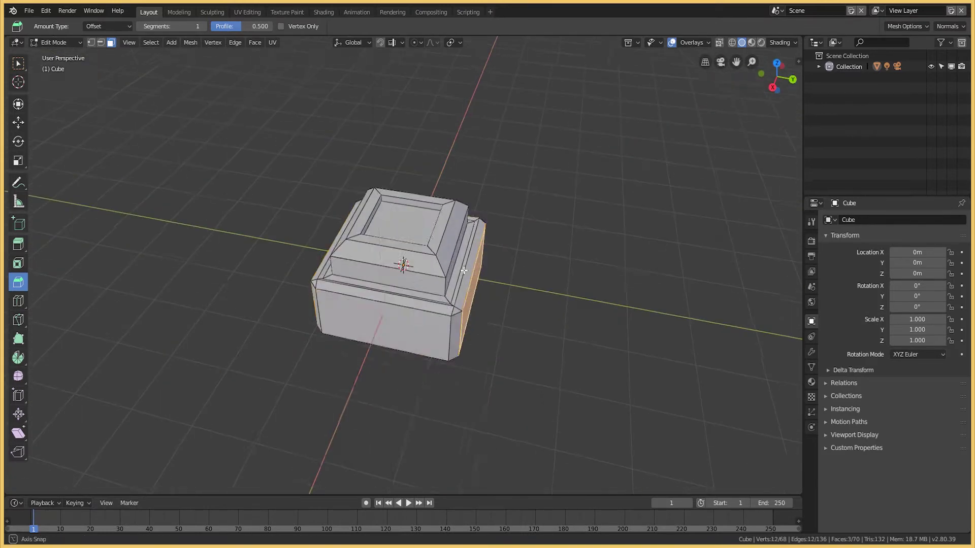
{"action": "left_click", "coordinate": [17, 245]}
{"action": "left_click_drag", "start_coordinate": [403, 223], "coordinate": [405, 258]}
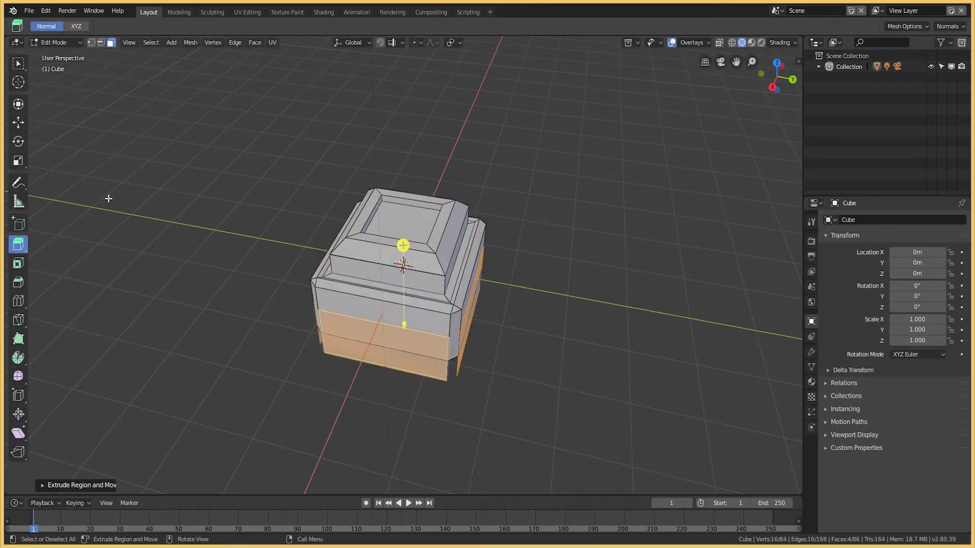
Move the extruded side faces and flare them outward into four broad sloping panels.
{"action": "left_click", "coordinate": [17, 127]}
{"action": "left_click_drag", "start_coordinate": [395, 321], "coordinate": [398, 299]}
{"action": "middle_click_drag", "start_coordinate": [399, 300], "coordinate": [279, 289]}
{"action": "middle_click_drag", "start_coordinate": [476, 346], "coordinate": [406, 309]}
{"action": "left_click", "coordinate": [337, 322], "text": "ctrl"}
{"action": "left_click", "coordinate": [374, 337], "text": "ctrl"}
{"action": "left_click", "coordinate": [303, 283], "text": "ctrl"}
Bevel the edges of the four sloping panels and clear the selection.
{"action": "left_click", "coordinate": [18, 282]}
{"action": "left_click_drag", "start_coordinate": [433, 361], "coordinate": [430, 335]}
{"action": "key", "text": "w"}
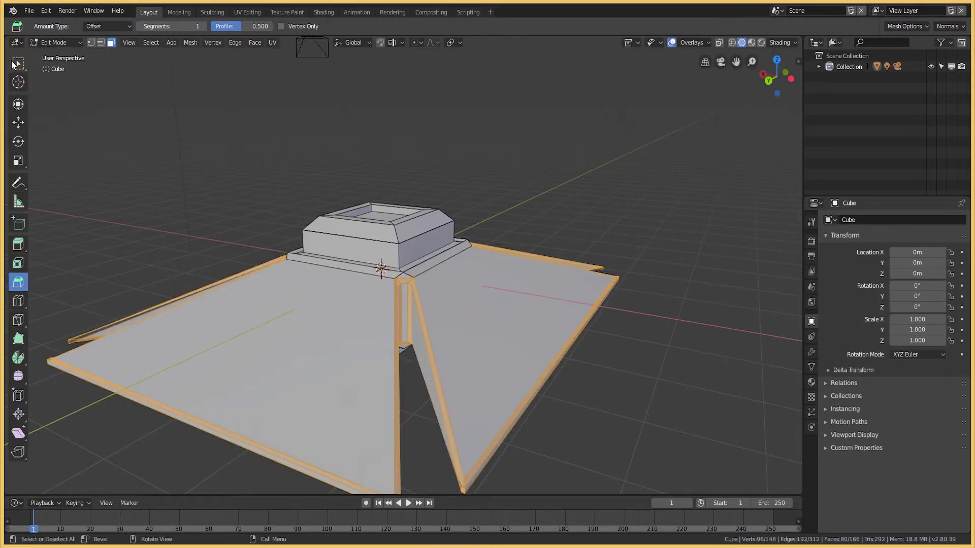
{"action": "key", "text": "alt+a"}
Select the outer-edge vertices of the two panels lying along the X axis.
{"action": "middle_click_drag", "start_coordinate": [500, 320], "coordinate": [604, 227]}
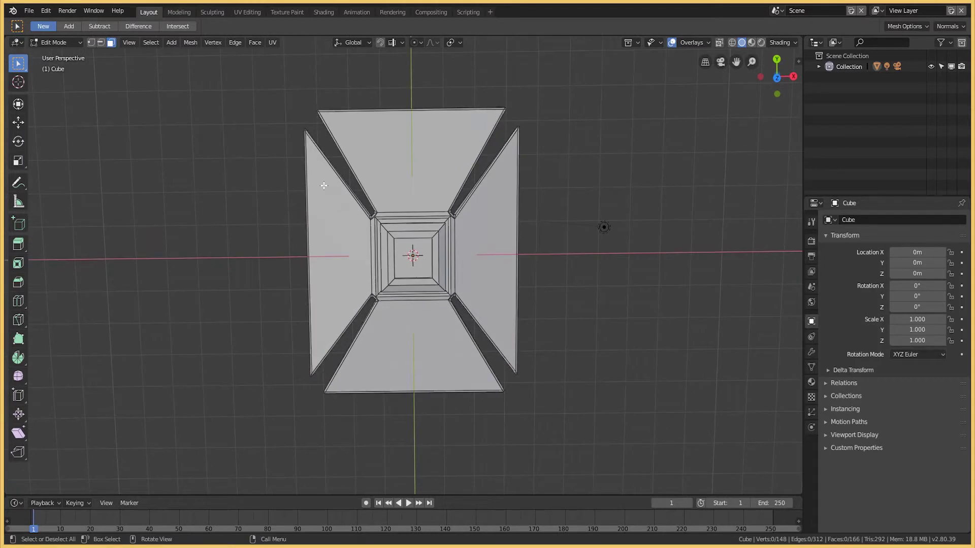
{"action": "left_click_drag", "start_coordinate": [293, 120], "coordinate": [318, 404]}
{"action": "left_click_drag", "start_coordinate": [549, 120], "coordinate": [497, 344], "text": "shift"}
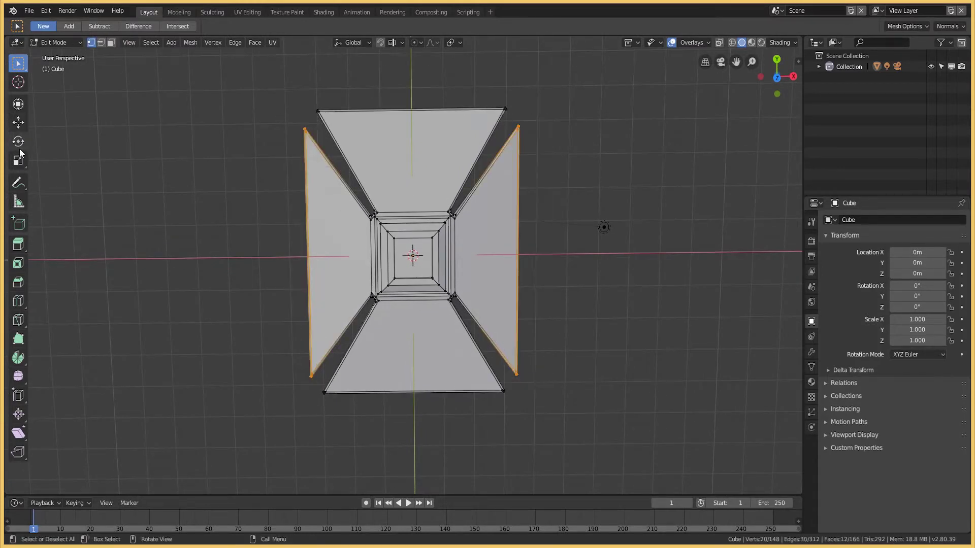
{"action": "key", "text": "s"}
{"action": "left_click", "coordinate": [356, 214]}
{"action": "key", "text": "ctrl+z"}
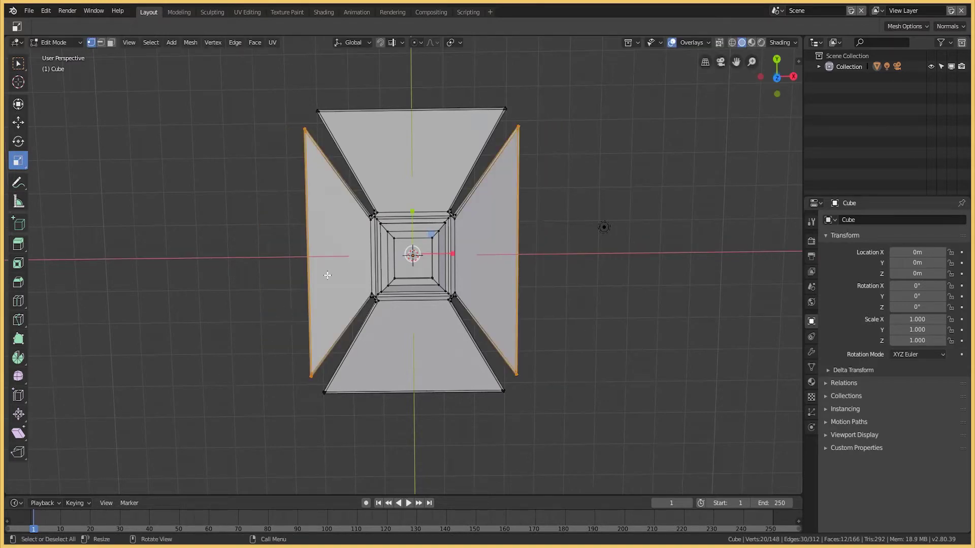
{"action": "left_click", "coordinate": [707, 43]}
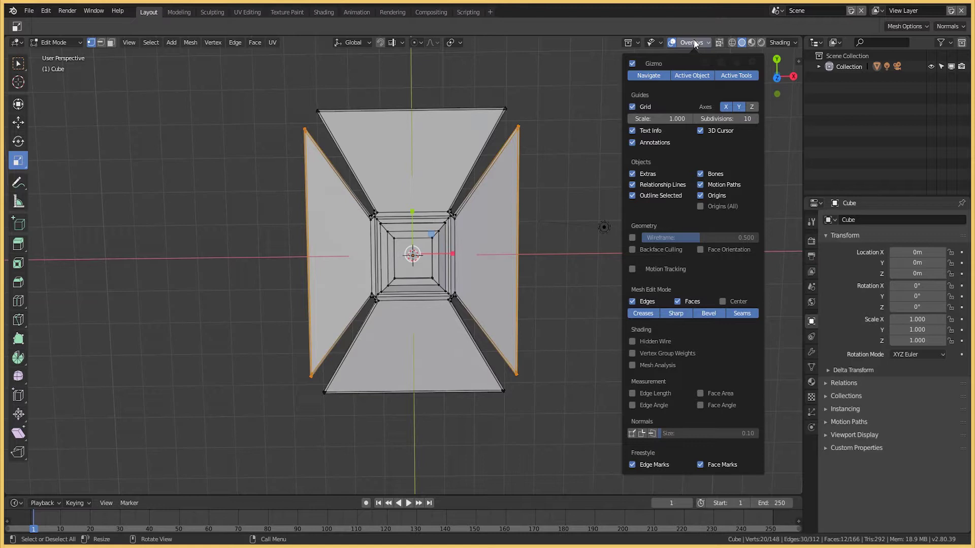
Scale the outer edges of the two X-axis panels outward along X and clear the selection.
{"action": "middle_click_drag", "start_coordinate": [356, 153], "coordinate": [274, 202]}
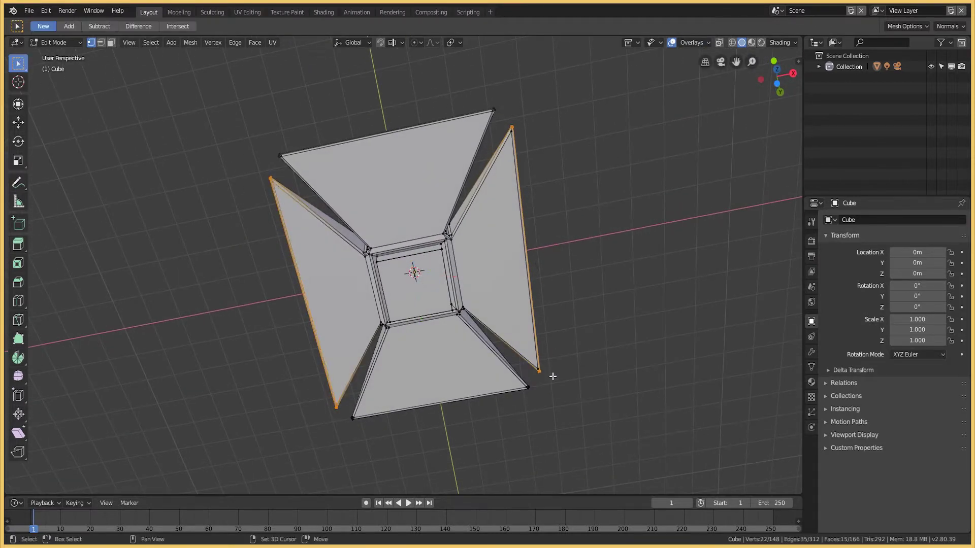
{"action": "middle_click_drag", "start_coordinate": [397, 185], "coordinate": [367, 247]}
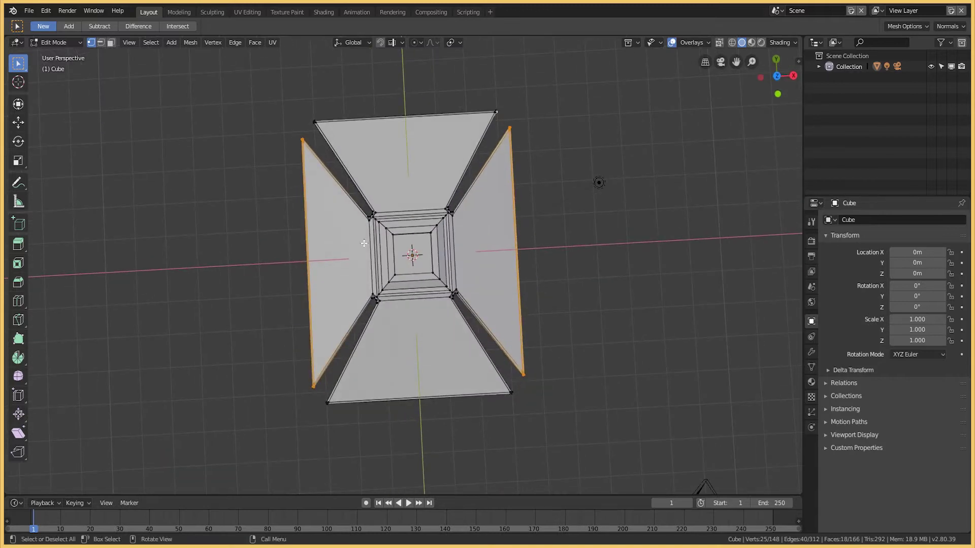
{"action": "left_click", "coordinate": [18, 160]}
{"action": "left_click_drag", "start_coordinate": [456, 248], "coordinate": [469, 250]}
{"action": "right_click", "coordinate": [469, 171]}
{"action": "left_click_drag", "start_coordinate": [458, 253], "coordinate": [485, 262]}
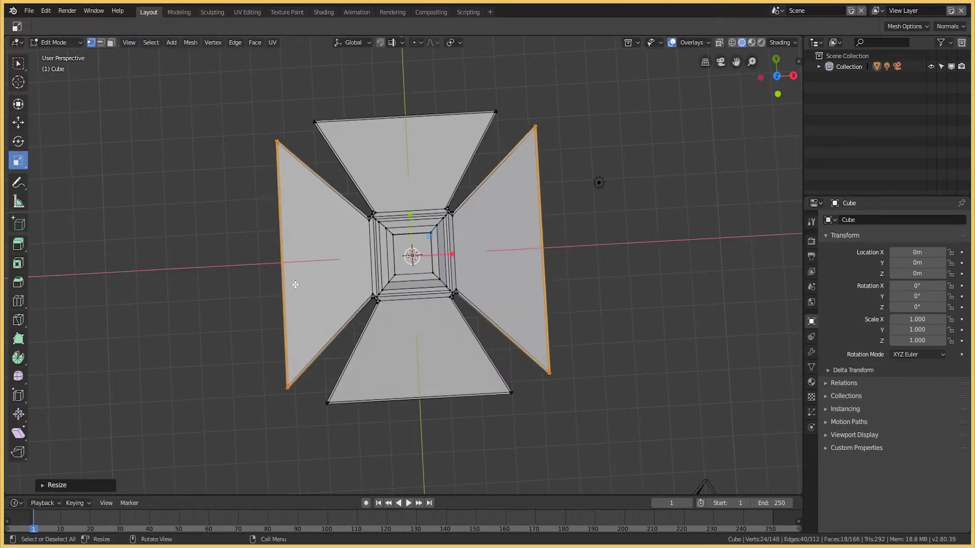
{"action": "middle_click_drag", "start_coordinate": [330, 272], "coordinate": [429, 260]}
{"action": "right_click", "coordinate": [429, 261]}
{"action": "key", "text": "Escape"}
{"action": "key", "text": "w"}
{"action": "key", "text": "alt+a"}
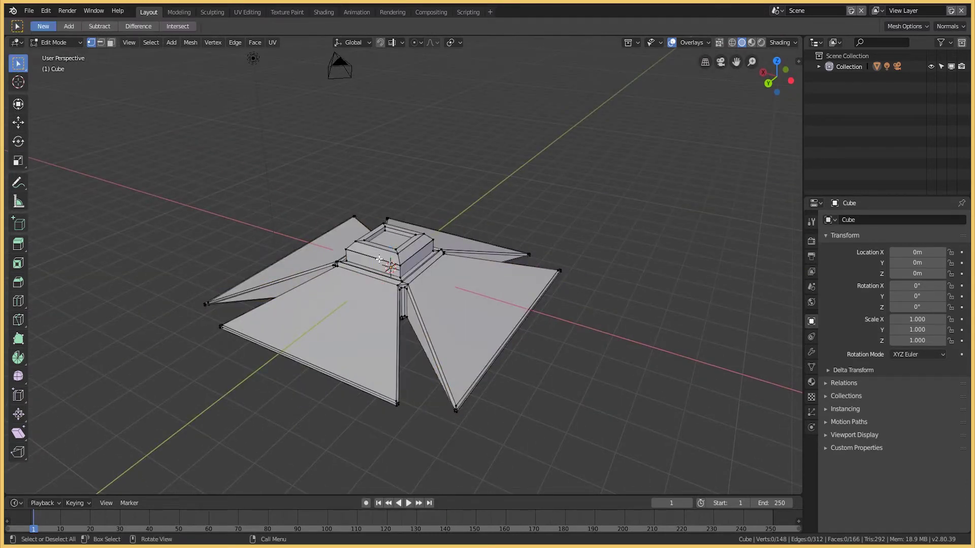
Inset the square face on the model's underside with the outset option enabled.
{"action": "middle_click_drag", "start_coordinate": [379, 259], "coordinate": [86, 30]}
{"action": "left_click", "coordinate": [17, 264]}
{"action": "left_click_drag", "start_coordinate": [356, 282], "coordinate": [297, 307]}
{"action": "left_click_drag", "start_coordinate": [356, 284], "coordinate": [414, 276]}
{"action": "scroll", "coordinate": [365, 295], "scroll_direction": "up", "scroll_amount": 6}
{"action": "scroll", "coordinate": [402, 254], "scroll_direction": "down", "scroll_amount": 5}
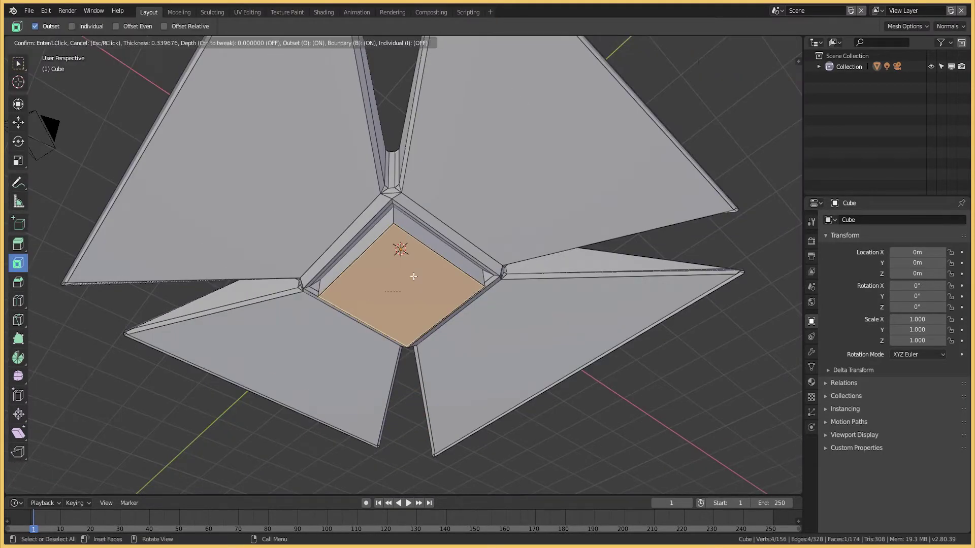
{"action": "left_click_drag", "start_coordinate": [401, 339], "coordinate": [400, 339]}
{"action": "scroll", "coordinate": [401, 305], "scroll_direction": "down", "scroll_amount": 5}
{"action": "scroll", "coordinate": [400, 284], "scroll_direction": "up", "scroll_amount": 8}
Extrude the square underside face, bevelling it both before and after the extrusion.
{"action": "left_click", "coordinate": [18, 282]}
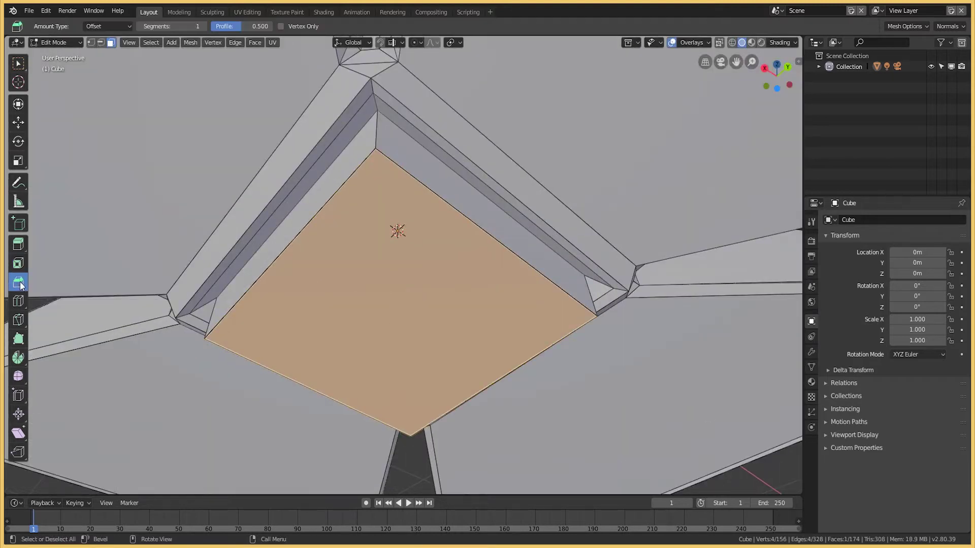
{"action": "left_click_drag", "start_coordinate": [422, 183], "coordinate": [432, 155]}
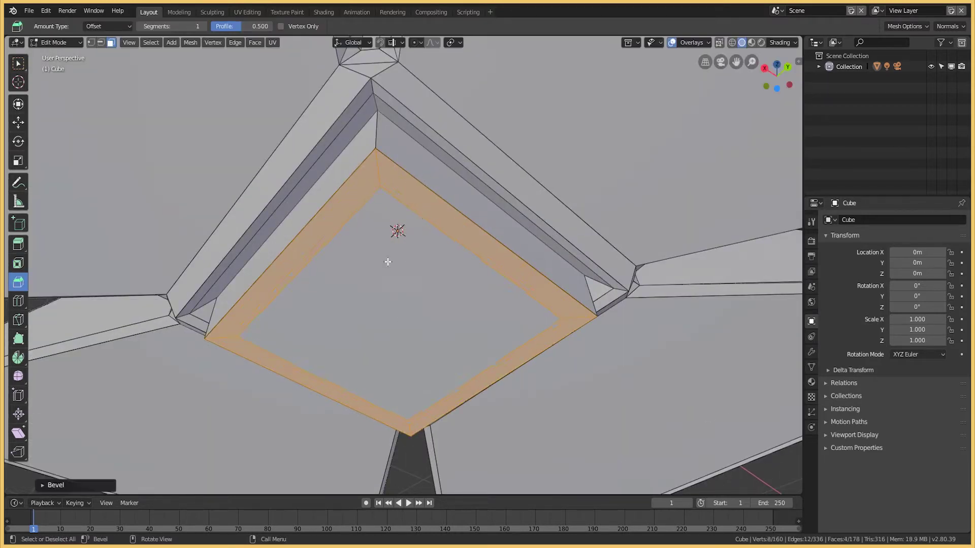
{"action": "left_click", "coordinate": [19, 244]}
{"action": "left_click_drag", "start_coordinate": [393, 358], "coordinate": [397, 344]}
{"action": "left_click", "coordinate": [19, 282]}
{"action": "left_click_drag", "start_coordinate": [397, 378], "coordinate": [397, 351]}
Examine the bevelled panel edges and the corner gap between neighbouring panels from low side views.
{"action": "middle_click_drag", "start_coordinate": [396, 352], "coordinate": [276, 321]}
{"action": "scroll", "coordinate": [276, 321], "scroll_direction": "down", "scroll_amount": 3}
{"action": "middle_click_drag", "start_coordinate": [342, 338], "coordinate": [321, 272]}
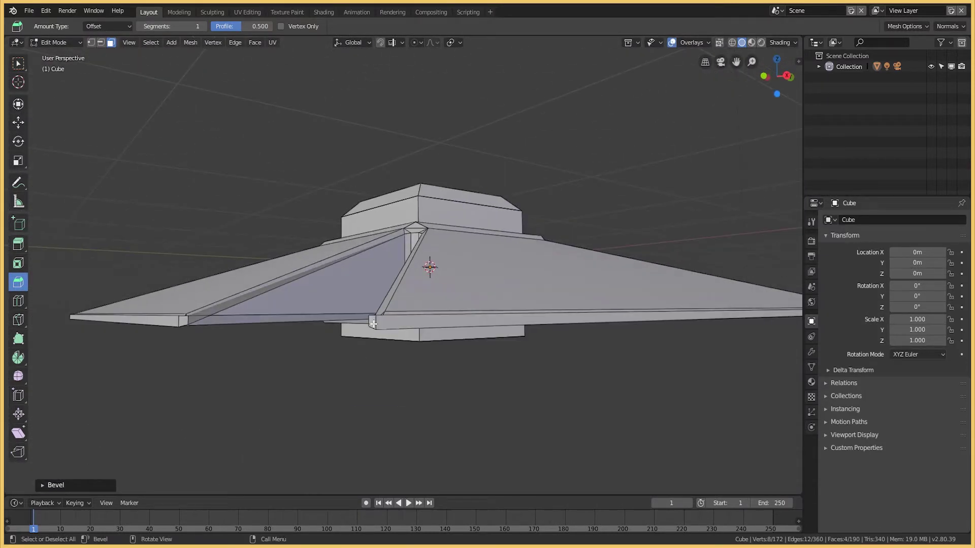
{"action": "key", "text": "w"}
{"action": "left_click", "coordinate": [403, 322]}
{"action": "left_click", "coordinate": [18, 124]}
{"action": "left_click_drag", "start_coordinate": [584, 321], "coordinate": [660, 305]}
{"action": "middle_click_drag", "start_coordinate": [660, 305], "coordinate": [588, 272]}
{"action": "left_click", "coordinate": [481, 330]}
{"action": "left_click", "coordinate": [587, 272]}
{"action": "left_click", "coordinate": [508, 304]}
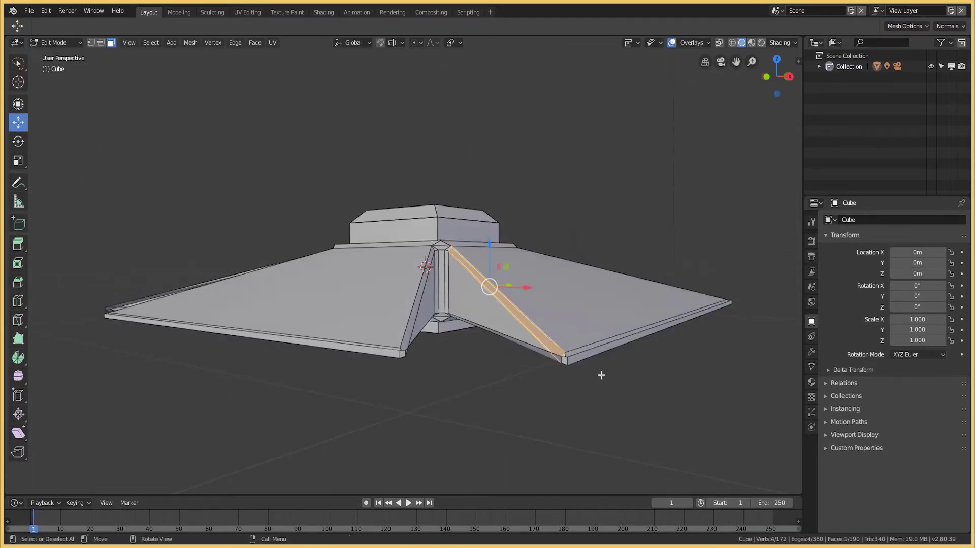
{"action": "middle_click_drag", "start_coordinate": [416, 346], "coordinate": [391, 342]}
Try to collapse the edges of the panel's inner side face at the corner gap.
{"action": "left_click", "coordinate": [392, 341]}
{"action": "key", "text": "x"}
{"action": "key", "text": "Escape"}
{"action": "key", "text": "x"}
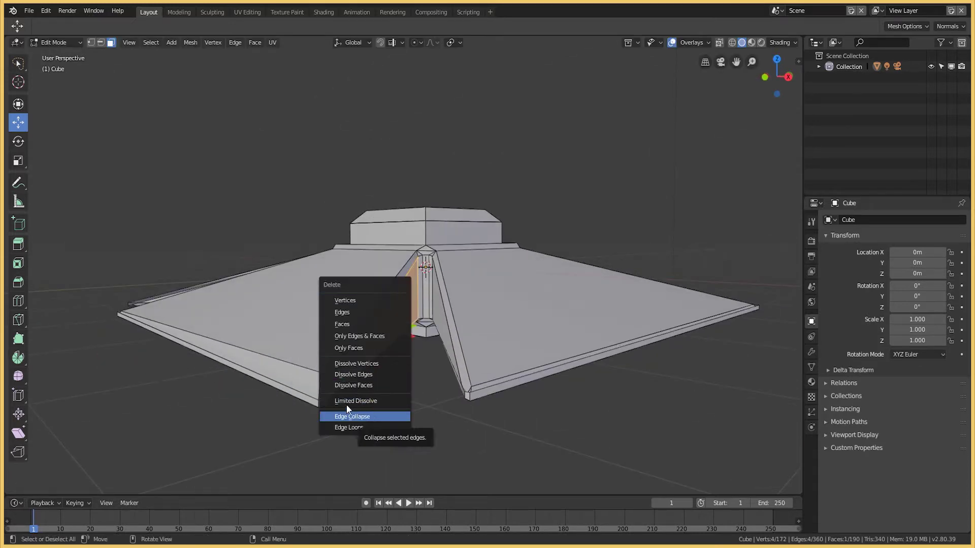
{"action": "left_click", "coordinate": [347, 416]}
{"action": "key", "text": "w"}
{"action": "scroll", "coordinate": [360, 371], "scroll_direction": "down", "scroll_amount": 2}
{"action": "left_click", "coordinate": [17, 69]}
{"action": "left_click", "coordinate": [383, 375]}
Add a loop cut across the middle of each of the four sloping panels.
{"action": "middle_click_drag", "start_coordinate": [383, 375], "coordinate": [523, 319]}
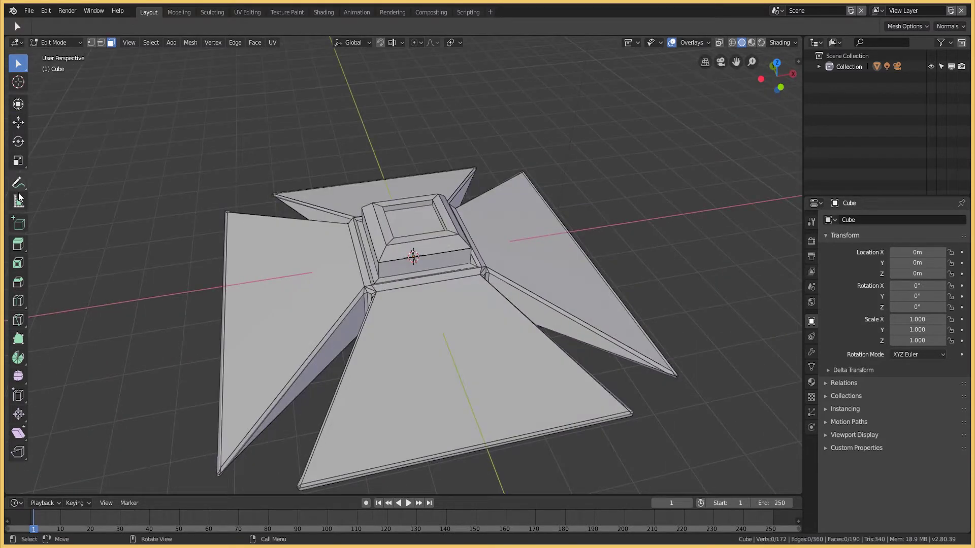
{"action": "left_click", "coordinate": [19, 305]}
{"action": "left_click", "coordinate": [442, 360]}
{"action": "left_click", "coordinate": [326, 205]}
{"action": "key", "text": "w"}
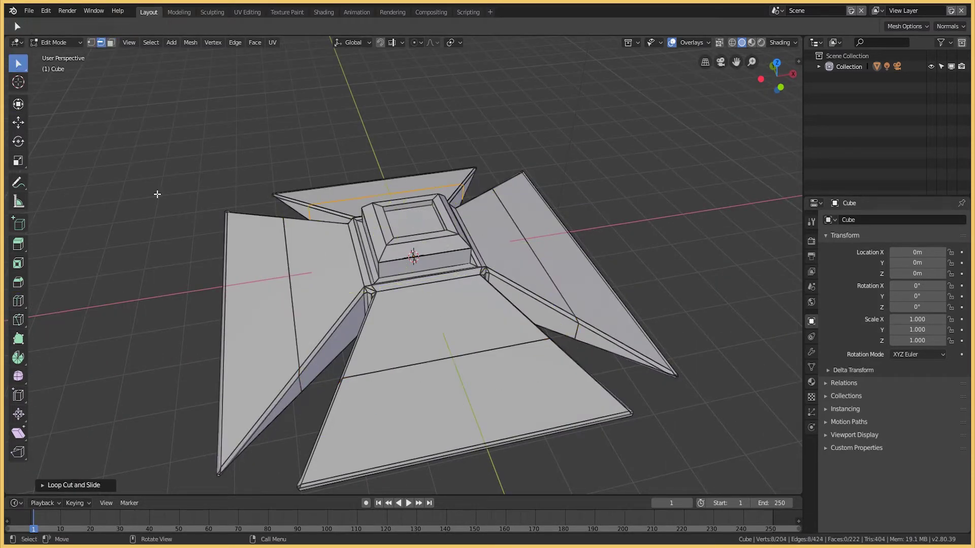
Delete the faces of one side panel's outer half, from the loop cut to its outer edge.
{"action": "key", "text": "3"}
{"action": "left_click", "coordinate": [244, 231]}
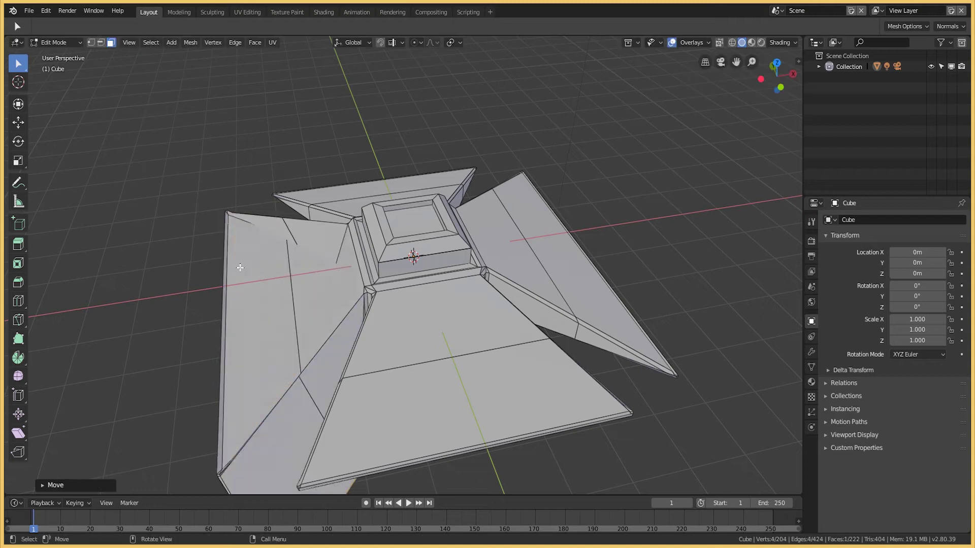
{"action": "scroll", "coordinate": [266, 431], "scroll_direction": "down", "scroll_amount": 4}
{"action": "left_click", "coordinate": [361, 387]}
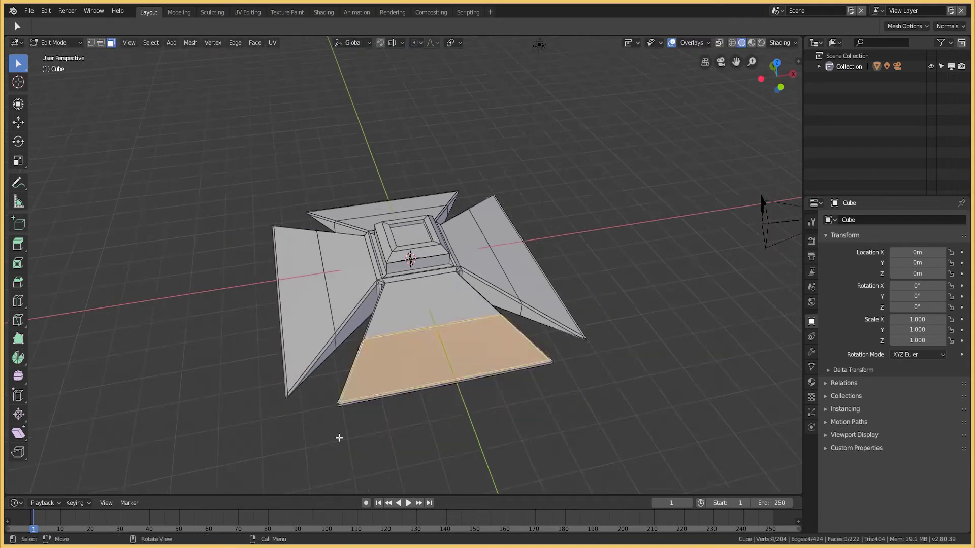
{"action": "key", "text": "w"}
{"action": "left_click_drag", "start_coordinate": [231, 210], "coordinate": [297, 400]}
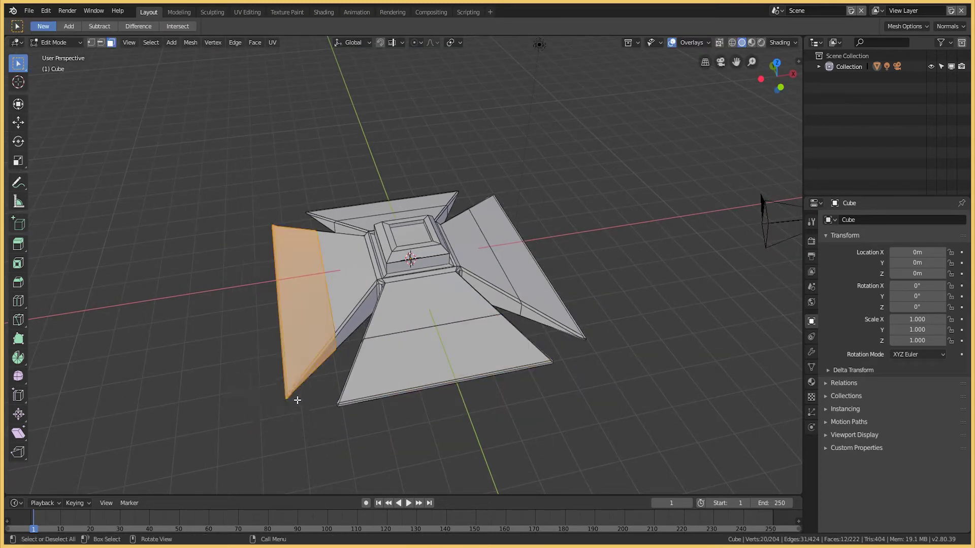
{"action": "right_click", "coordinate": [277, 331]}
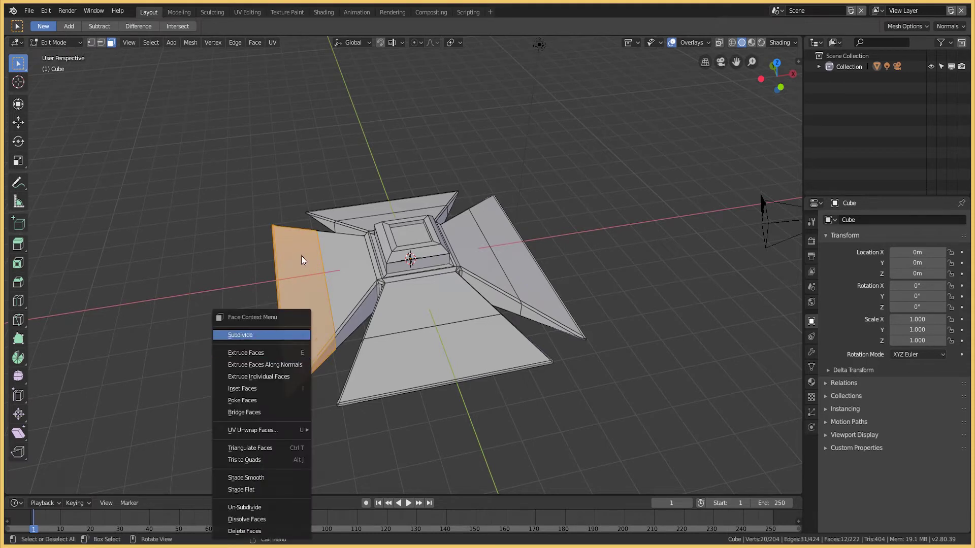
{"action": "left_click", "coordinate": [279, 530]}
{"action": "left_click_drag", "start_coordinate": [258, 212], "coordinate": [314, 403]}
{"action": "right_click", "coordinate": [283, 350]}
{"action": "left_click", "coordinate": [282, 350]}
{"action": "middle_click_drag", "start_coordinate": [282, 351], "coordinate": [401, 315]}
Delete the outer halves of the remaining three sloping panels, from their loop cuts outward.
{"action": "key", "text": "q"}
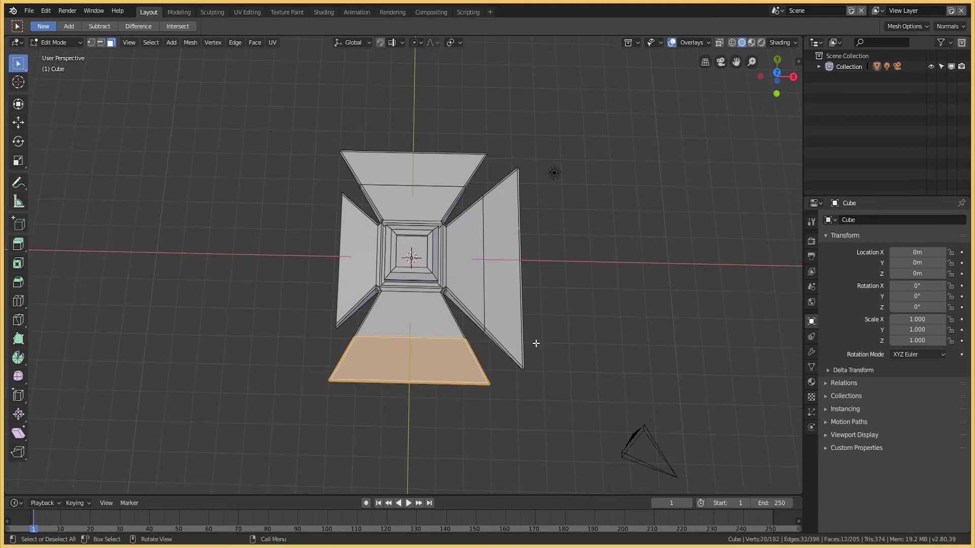
{"action": "middle_click_drag", "start_coordinate": [535, 343], "coordinate": [410, 374]}
{"action": "left_click", "coordinate": [410, 373], "text": "shift"}
{"action": "left_click", "coordinate": [503, 279], "text": "shift"}
{"action": "right_click", "coordinate": [498, 298]}
{"action": "left_click", "coordinate": [498, 298]}
{"action": "left_click", "coordinate": [498, 365]}
{"action": "left_click", "coordinate": [431, 378], "text": "shift"}
{"action": "left_click", "coordinate": [318, 238], "text": "shift"}
{"action": "right_click", "coordinate": [285, 348]}
{"action": "left_click", "coordinate": [287, 348]}
Try to extrude the rim edges around a panel's open outer end.
{"action": "middle_click_drag", "start_coordinate": [294, 315], "coordinate": [386, 325]}
{"action": "left_click", "coordinate": [424, 268]}
{"action": "key", "text": "2"}
{"action": "middle_click_drag", "start_coordinate": [153, 254], "coordinate": [168, 290]}
{"action": "left_click", "coordinate": [168, 290]}
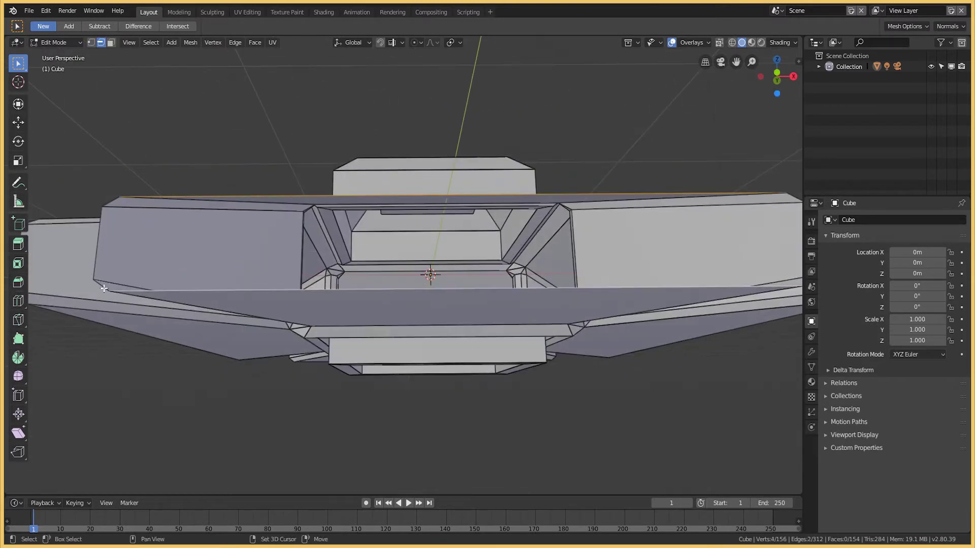
{"action": "left_click", "coordinate": [135, 196], "text": "shift"}
{"action": "left_click", "coordinate": [98, 239], "text": "shift"}
{"action": "scroll", "coordinate": [272, 265], "scroll_direction": "down", "scroll_amount": 3}
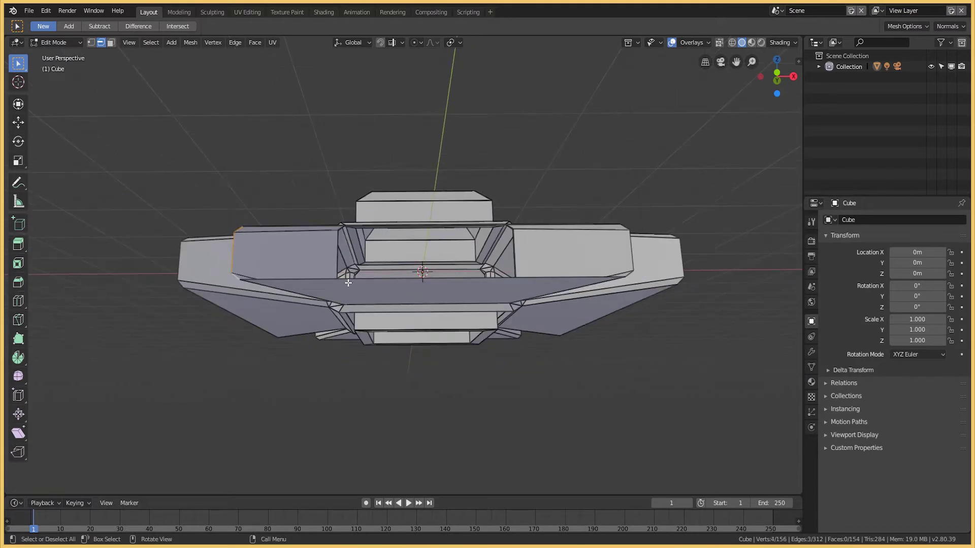
{"action": "middle_click_drag", "start_coordinate": [272, 265], "coordinate": [370, 287]}
{"action": "left_click", "coordinate": [358, 42]}
{"action": "left_click", "coordinate": [250, 355]}
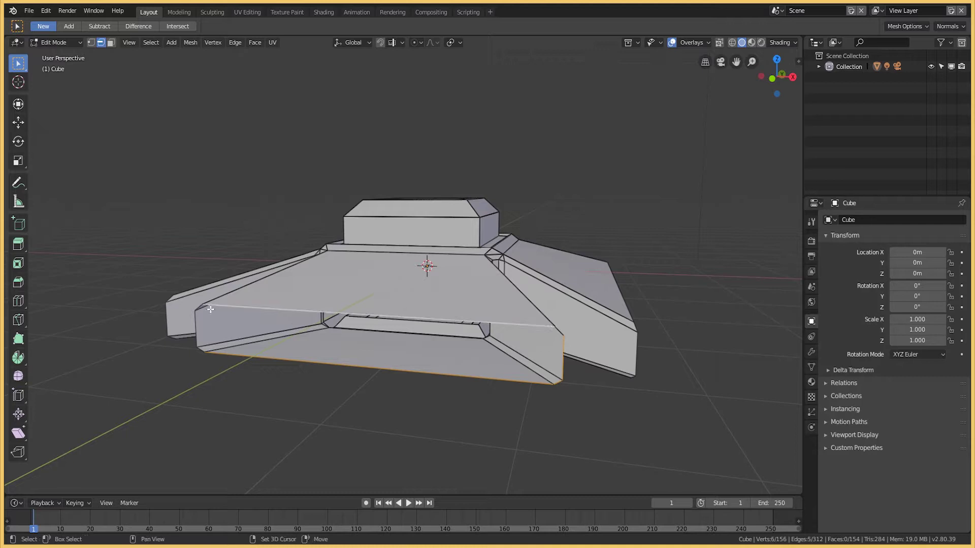
{"action": "left_click", "coordinate": [19, 248]}
{"action": "left_click_drag", "start_coordinate": [407, 316], "coordinate": [371, 312]}
{"action": "middle_click_drag", "start_coordinate": [370, 312], "coordinate": [6, 65]}
{"action": "left_click", "coordinate": [349, 343], "text": "alt"}
Show the model in rendered shading, examine it from several angles and return to Object Mode.
{"action": "middle_click_drag", "start_coordinate": [271, 238], "coordinate": [381, 303]}
{"action": "left_click", "coordinate": [761, 42]}
{"action": "mouse_move", "coordinate": [355, 152]}
{"action": "middle_mouse_down"}
{"action": "mouse_move", "coordinate": [349, 51]}
{"action": "mouse_move", "coordinate": [386, 102]}
{"action": "mouse_move", "coordinate": [435, 398]}
{"action": "mouse_move", "coordinate": [416, 305]}
{"action": "middle_mouse_up"}
{"action": "scroll", "coordinate": [508, 203], "scroll_direction": "down", "scroll_amount": 3}
{"action": "middle_click_drag", "start_coordinate": [507, 204], "coordinate": [424, 187]}
{"action": "scroll", "coordinate": [424, 188], "scroll_direction": "up", "scroll_amount": 4}
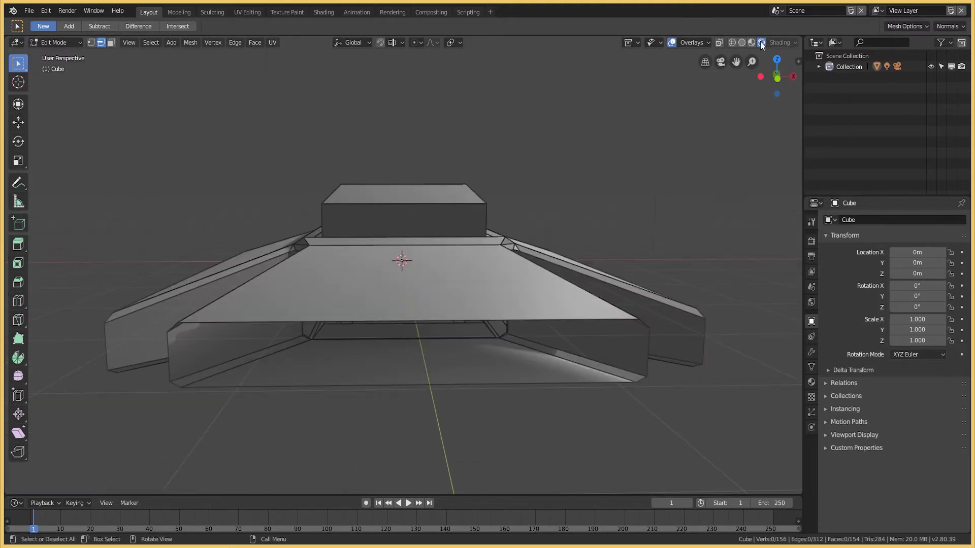
{"action": "left_click", "coordinate": [69, 59]}
{"action": "middle_click_drag", "start_coordinate": [541, 159], "coordinate": [588, 126]}
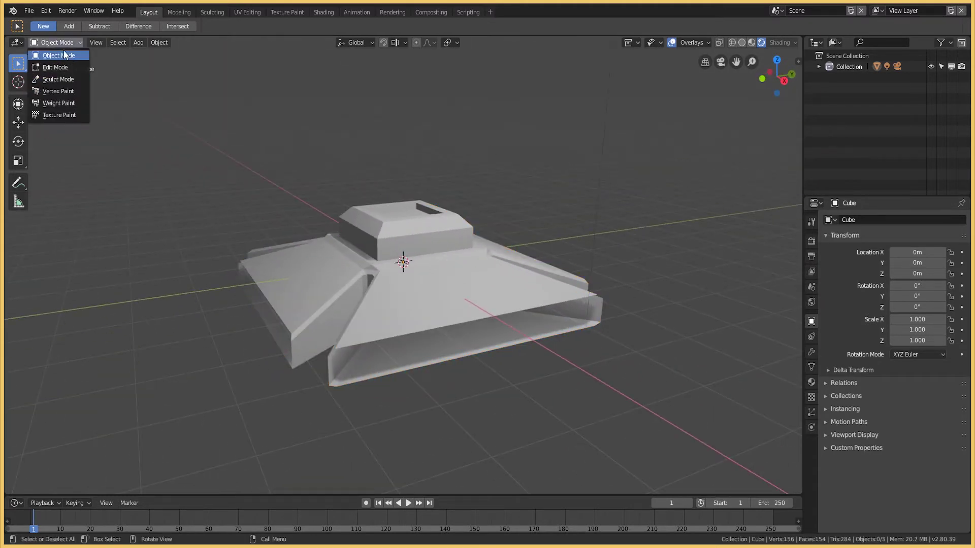
Add a sun light to the scene and rotate it to about -50.9° on X.
{"action": "key", "text": "shift+a"}
{"action": "left_click", "coordinate": [399, 305]}
{"action": "scroll", "coordinate": [418, 276], "scroll_direction": "down", "scroll_amount": 4}
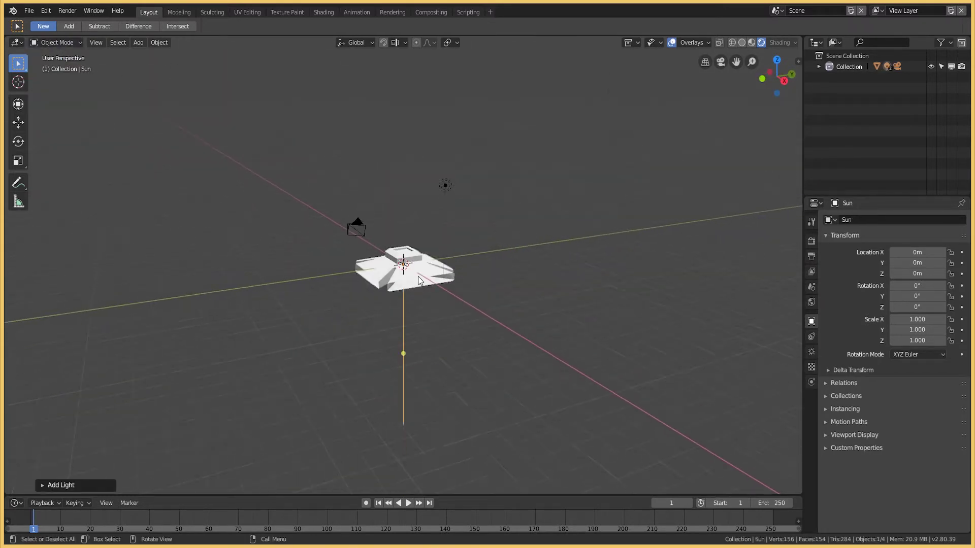
{"action": "key", "text": "shift+space"}
{"action": "key", "text": "r"}
{"action": "left_click_drag", "start_coordinate": [447, 254], "coordinate": [356, 317]}
{"action": "left_click", "coordinate": [340, 325]}
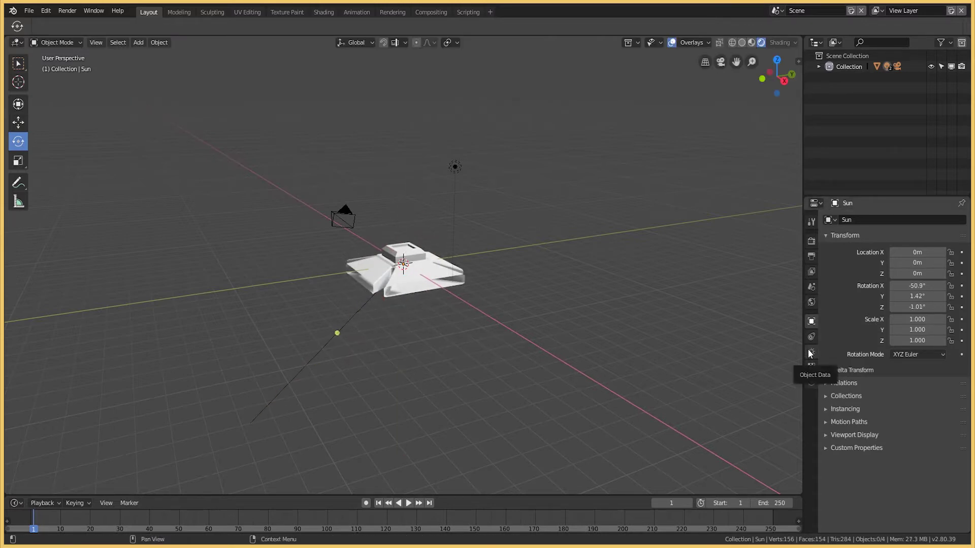
Look through the object, render, output, scene and world properties for the light's strength settings.
{"action": "left_click", "coordinate": [830, 220]}
{"action": "left_click", "coordinate": [843, 371]}
{"action": "left_click", "coordinate": [843, 375]}
{"action": "left_click", "coordinate": [862, 235]}
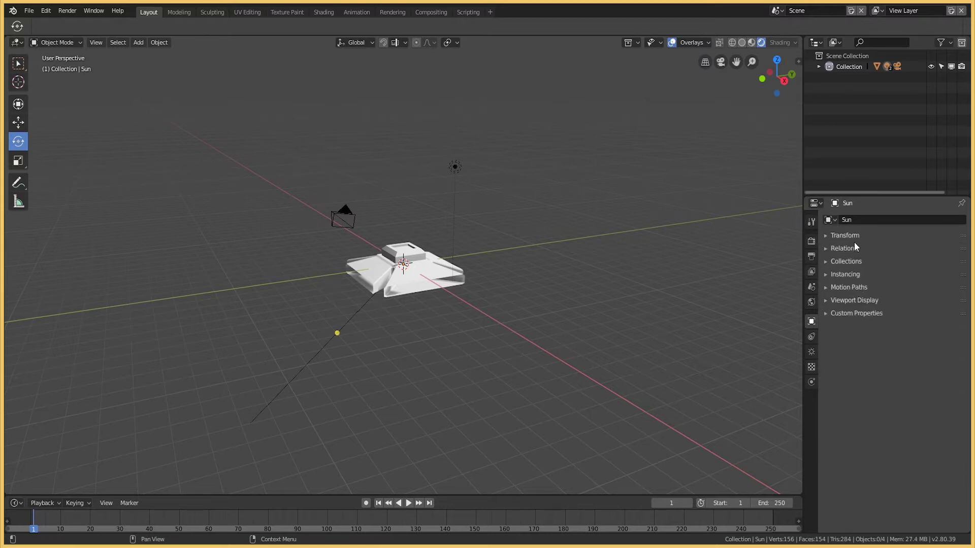
{"action": "left_click", "coordinate": [850, 249]}
{"action": "left_click", "coordinate": [812, 241]}
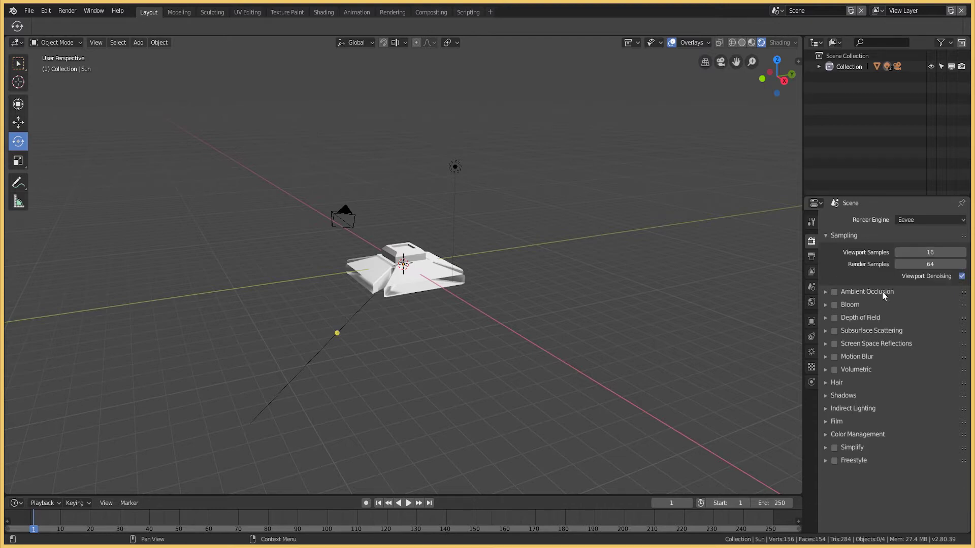
{"action": "left_click", "coordinate": [847, 396]}
{"action": "left_click", "coordinate": [849, 397]}
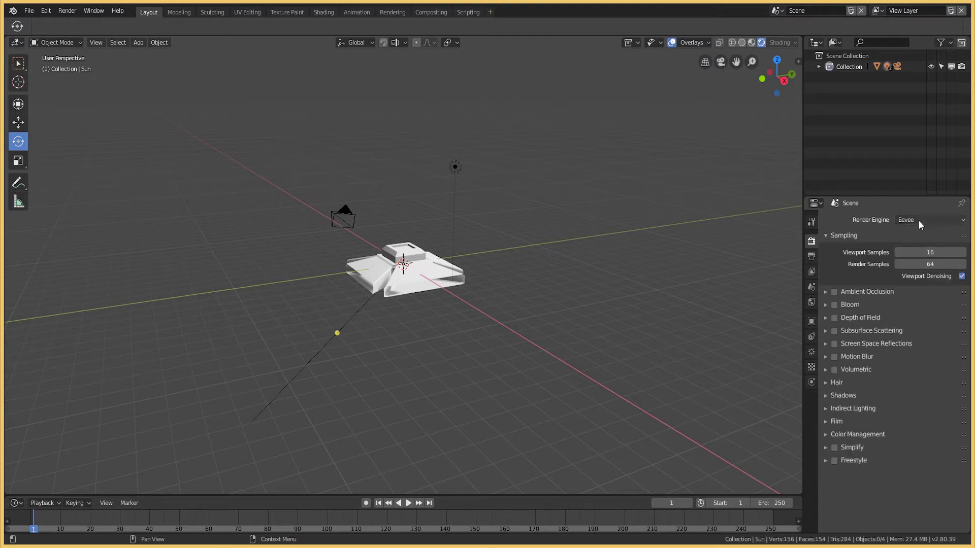
{"action": "left_click", "coordinate": [812, 256]}
{"action": "left_click", "coordinate": [812, 287]}
{"action": "left_click", "coordinate": [812, 302]}
{"action": "left_click", "coordinate": [811, 322]}
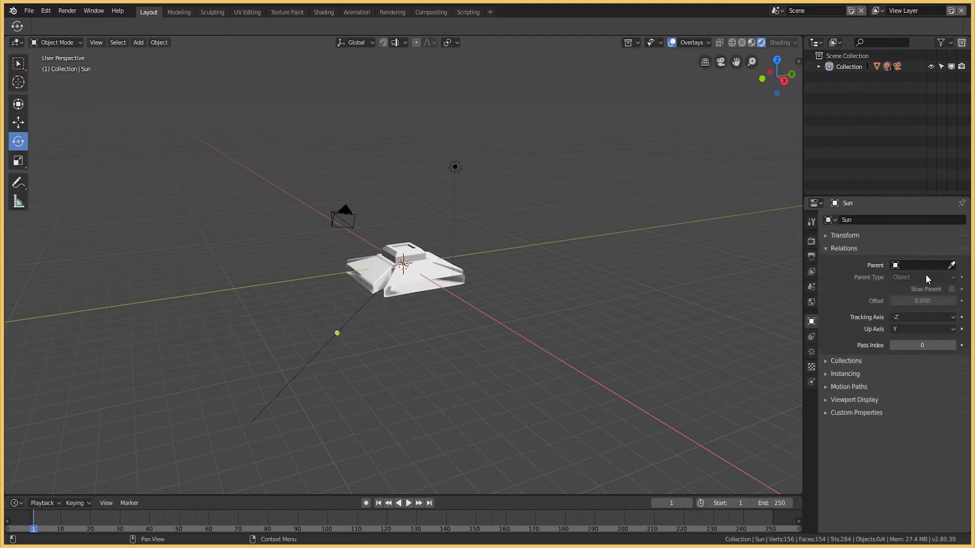
Set the sun light's energy to about 1.66.
{"action": "left_click", "coordinate": [811, 352]}
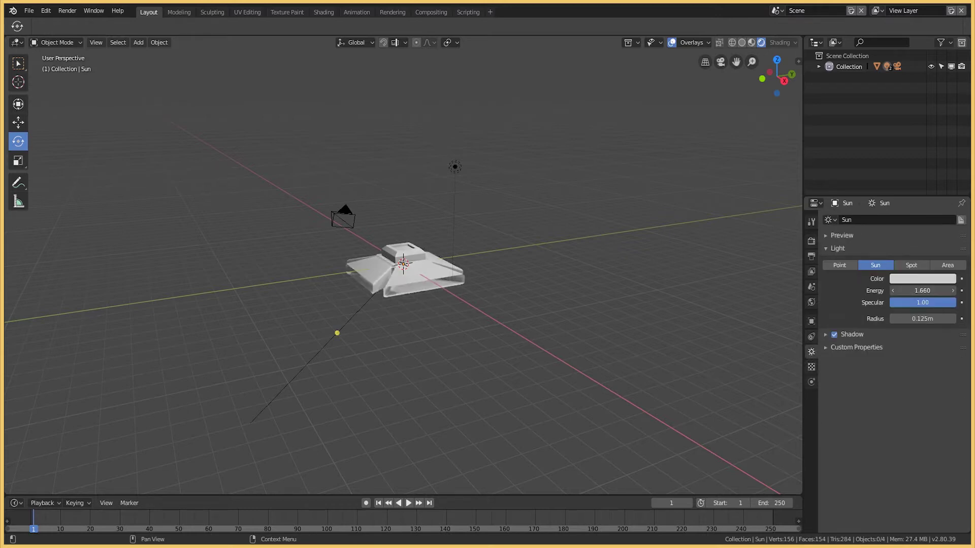
{"action": "scroll", "coordinate": [403, 277], "scroll_direction": "up", "scroll_amount": 5}
{"action": "middle_click_drag", "start_coordinate": [402, 276], "coordinate": [472, 285]}
Give the model's material a bright blue base colour and a specular tint of 0.162 in the Shading workspace.
{"action": "left_click", "coordinate": [472, 284]}
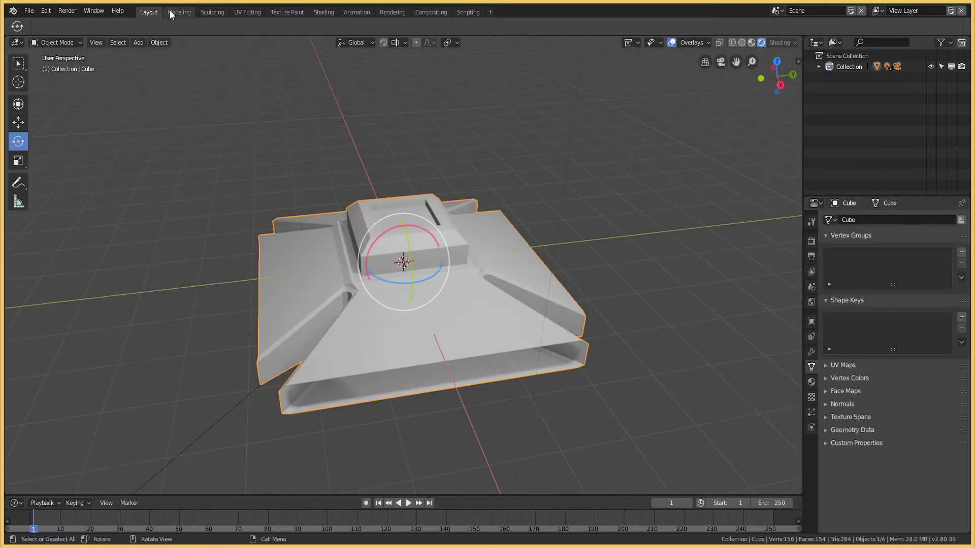
{"action": "left_click", "coordinate": [311, 11]}
{"action": "left_click", "coordinate": [465, 373]}
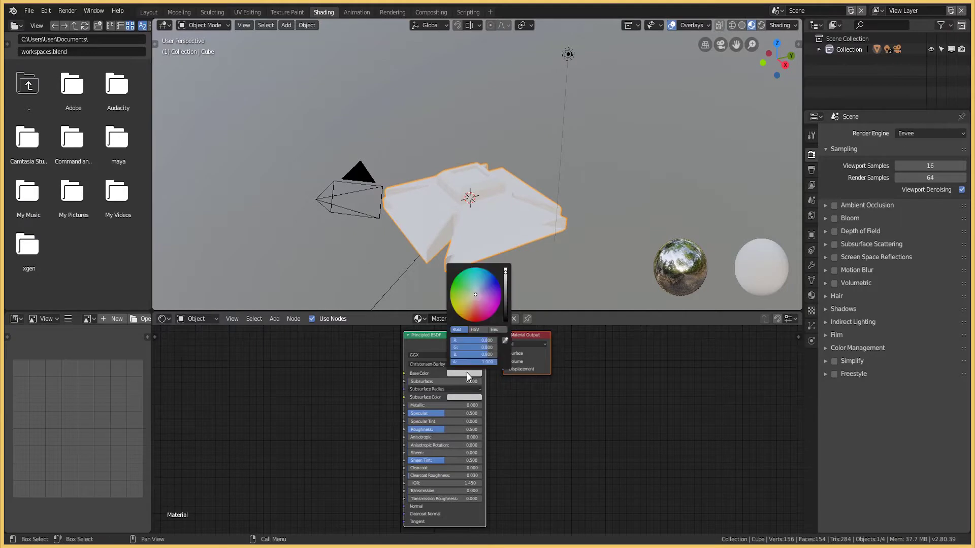
{"action": "left_click", "coordinate": [486, 269]}
{"action": "left_click", "coordinate": [455, 399]}
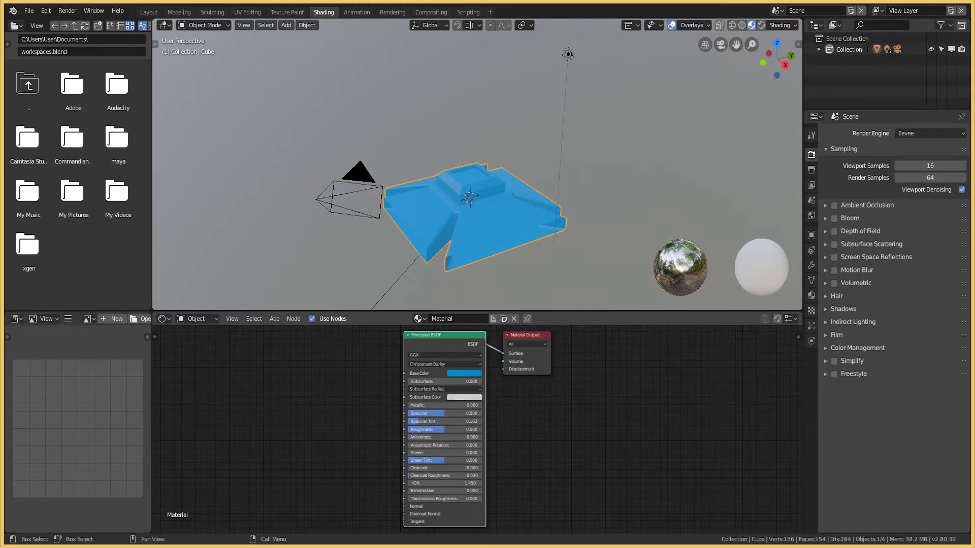
Raise the blue material's specular to 1.000 and its anisotropic value to 0.529.
{"action": "left_click_drag", "start_coordinate": [436, 413], "coordinate": [482, 413]}
{"action": "scroll", "coordinate": [489, 230], "scroll_direction": "up", "scroll_amount": 5}
{"action": "middle_click_drag", "start_coordinate": [508, 230], "coordinate": [648, 252]}
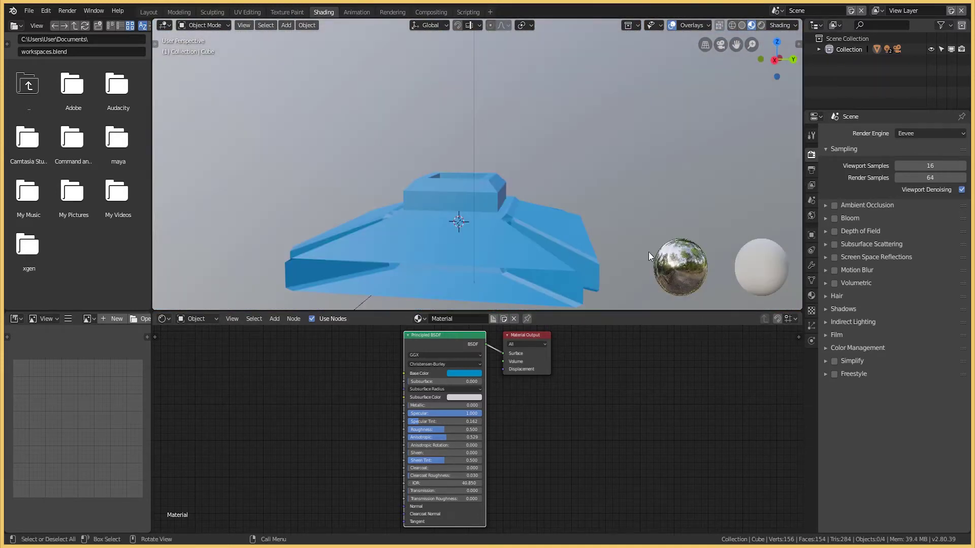
Set the material's metallic to 0.805, IOR to 55.050 and transmission to 0.633.
{"action": "left_click_drag", "start_coordinate": [434, 405], "coordinate": [485, 405]}
{"action": "middle_click_drag", "start_coordinate": [327, 189], "coordinate": [421, 489]}
{"action": "mouse_move", "coordinate": [425, 483]}
{"action": "left_mouse_down"}
{"action": "mouse_move", "coordinate": [447, 483]}
{"action": "mouse_move", "coordinate": [442, 490]}
{"action": "left_mouse_up"}
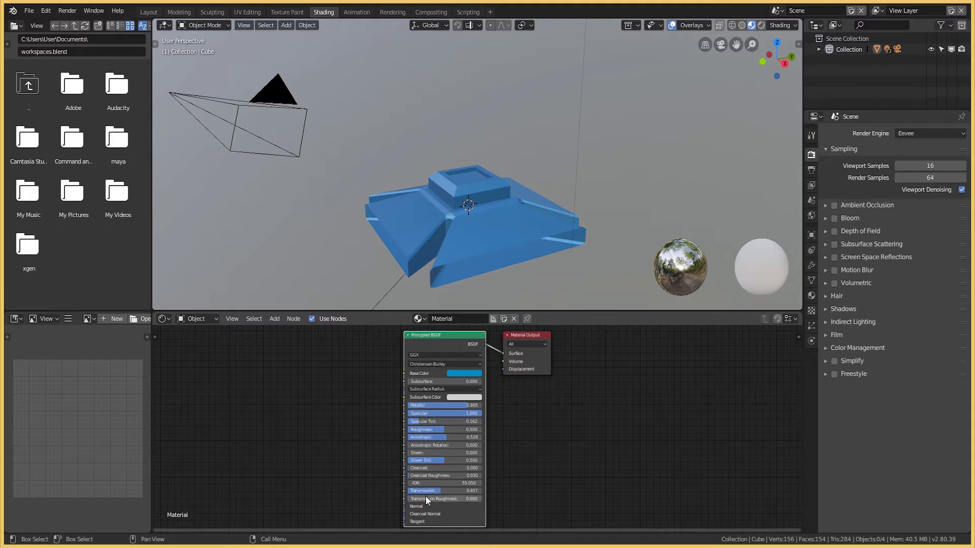
{"action": "middle_click_drag", "start_coordinate": [508, 254], "coordinate": [445, 498]}
Examine the model in the Modeling and Layout workspaces.
{"action": "left_click", "coordinate": [457, 233]}
{"action": "left_click", "coordinate": [182, 12]}
{"action": "left_click", "coordinate": [56, 42]}
{"action": "left_click", "coordinate": [60, 51]}
{"action": "right_click", "coordinate": [364, 197]}
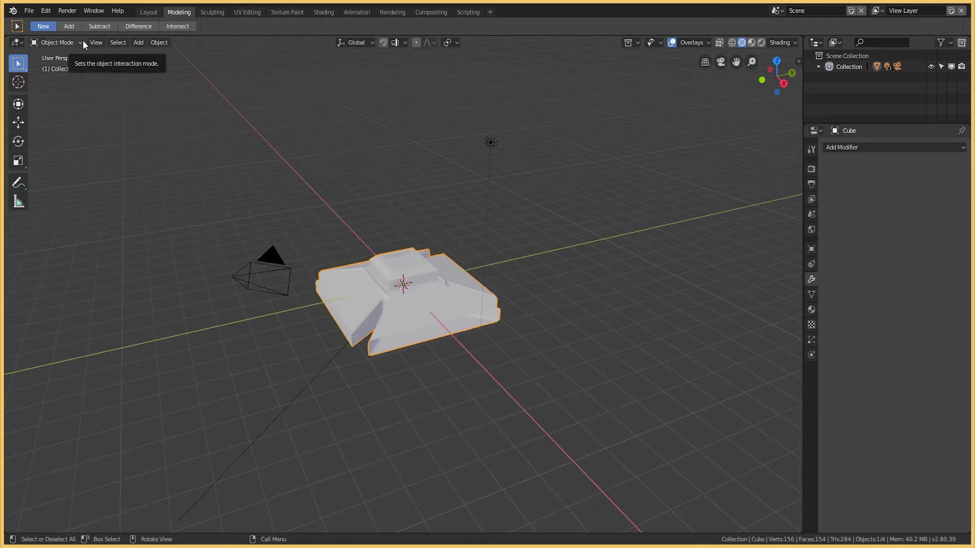
{"action": "left_click", "coordinate": [149, 12]}
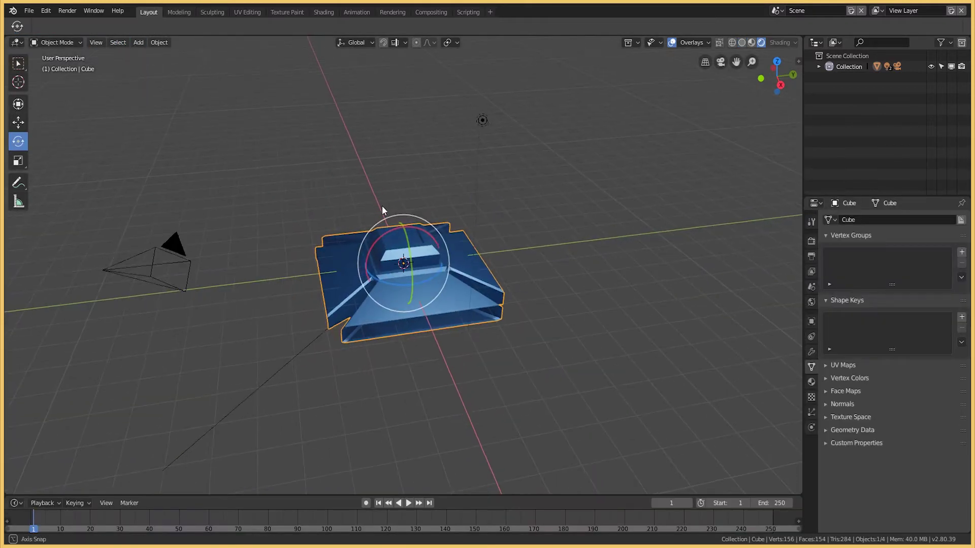
{"action": "middle_click_drag", "start_coordinate": [315, 166], "coordinate": [434, 56]}
Look through the Sculpting, Texture Paint, Shading, Animation and Rendering workspaces, and play the timeline to frame 50.
{"action": "left_click", "coordinate": [212, 12]}
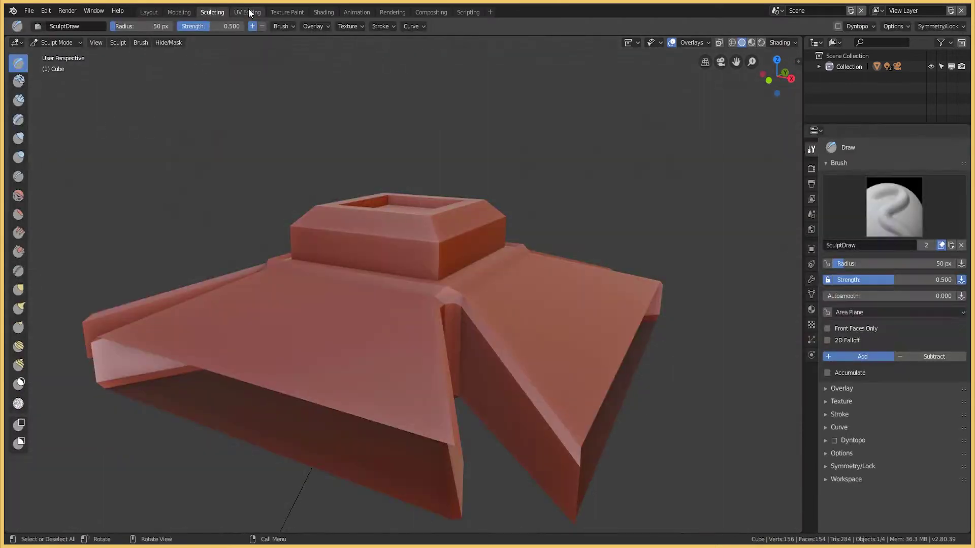
{"action": "left_click", "coordinate": [286, 11]}
{"action": "left_click", "coordinate": [323, 12]}
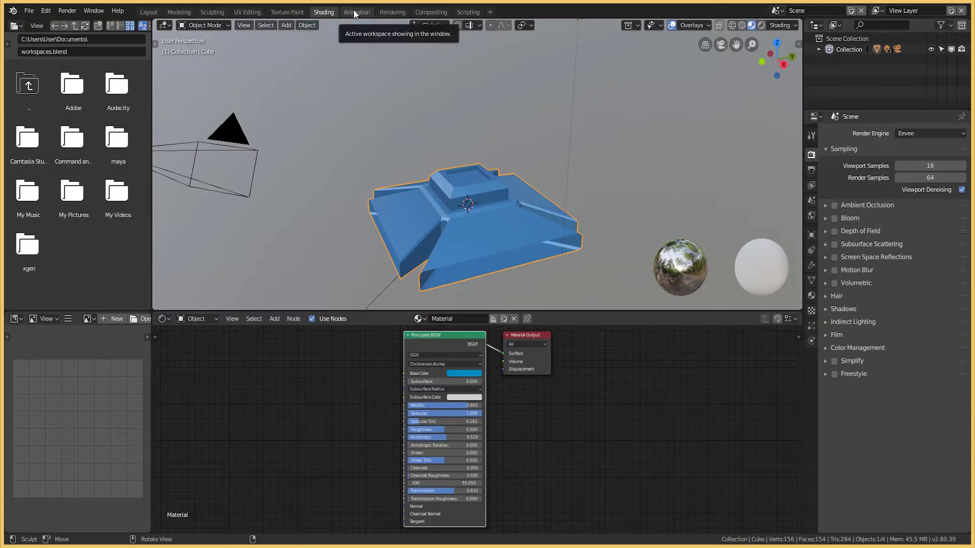
{"action": "left_click", "coordinate": [356, 12]}
{"action": "left_click", "coordinate": [393, 12]}
{"action": "left_click", "coordinate": [409, 503]}
{"action": "left_click", "coordinate": [148, 11]}
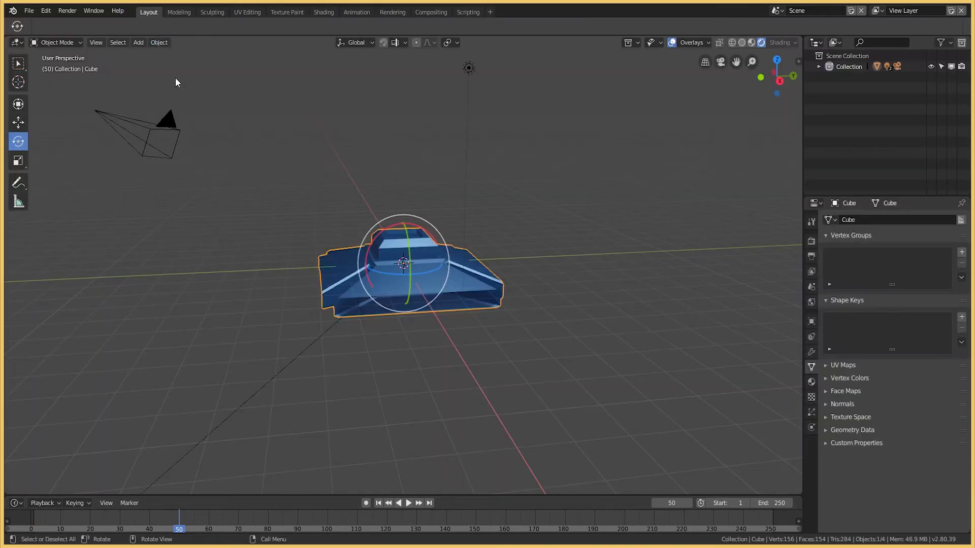
Try drawing a large flat box through the model with the Add Cube tool in the Modeling workspace.
{"action": "left_click", "coordinate": [179, 12]}
{"action": "left_click", "coordinate": [18, 224]}
{"action": "mouse_move", "coordinate": [190, 346]}
{"action": "left_mouse_down"}
{"action": "mouse_move", "coordinate": [319, 431]}
{"action": "mouse_move", "coordinate": [516, 348]}
{"action": "mouse_move", "coordinate": [607, 350]}
{"action": "left_mouse_up"}
{"action": "left_click", "coordinate": [618, 372]}
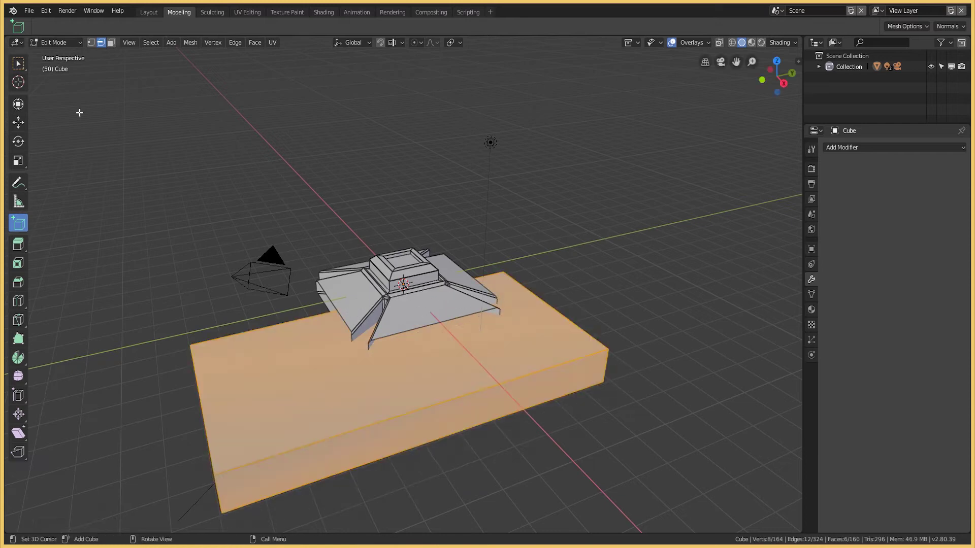
{"action": "key", "text": "ctrl+z"}
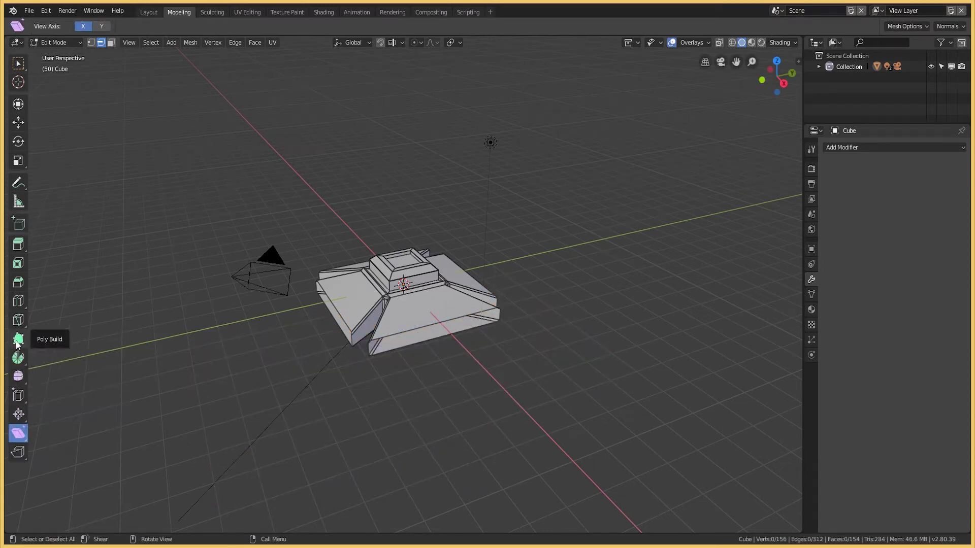
Try the Spin tool on the mesh, and try the Smooth tool in vertex selection.
{"action": "left_click", "coordinate": [19, 357]}
{"action": "left_click_drag", "start_coordinate": [479, 284], "coordinate": [480, 281]}
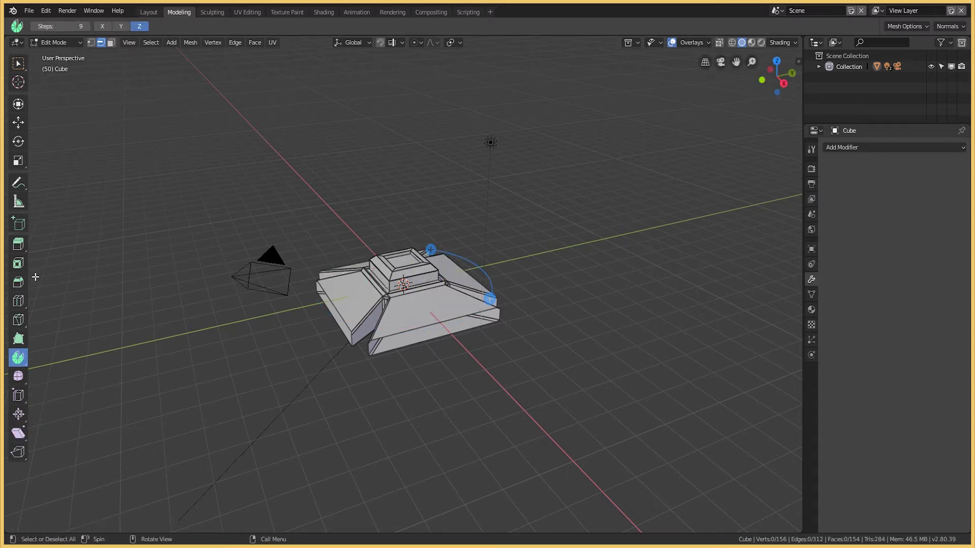
{"action": "key", "text": "w"}
{"action": "left_click", "coordinate": [91, 43]}
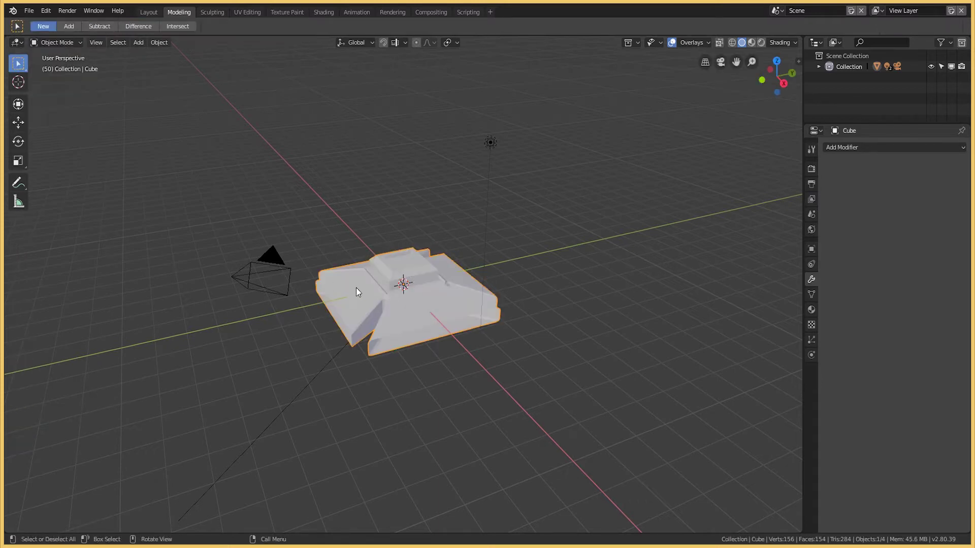
{"action": "right_click", "coordinate": [355, 285]}
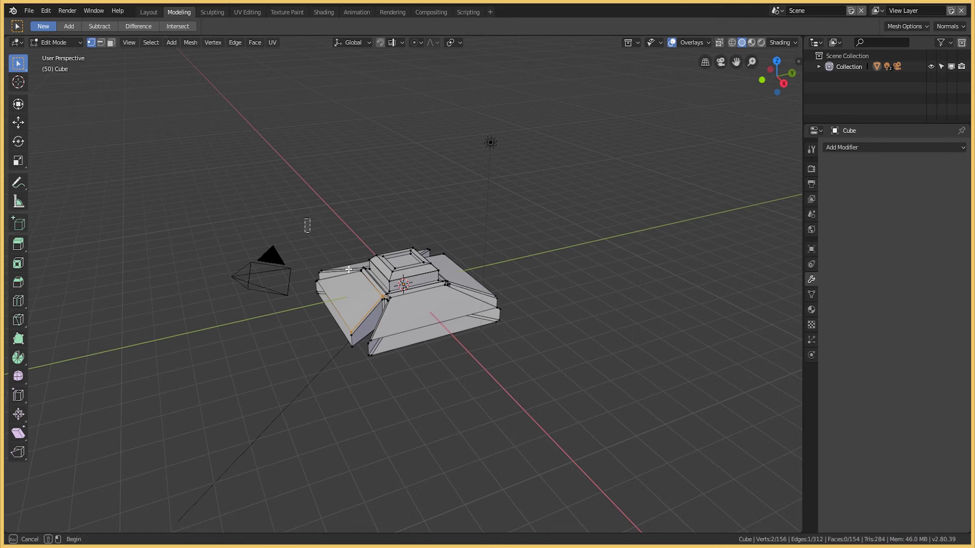
{"action": "key", "text": "ctrl+l"}
{"action": "left_click", "coordinate": [17, 376]}
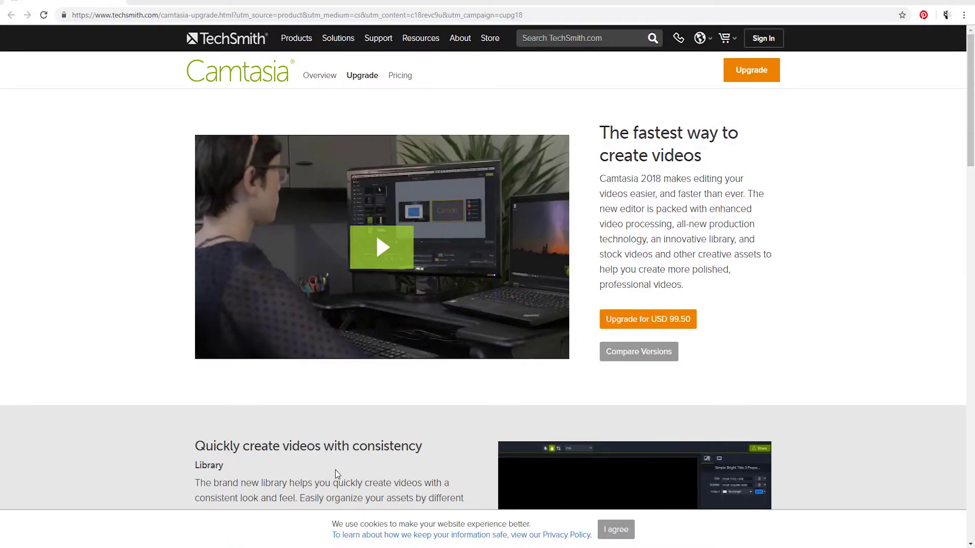
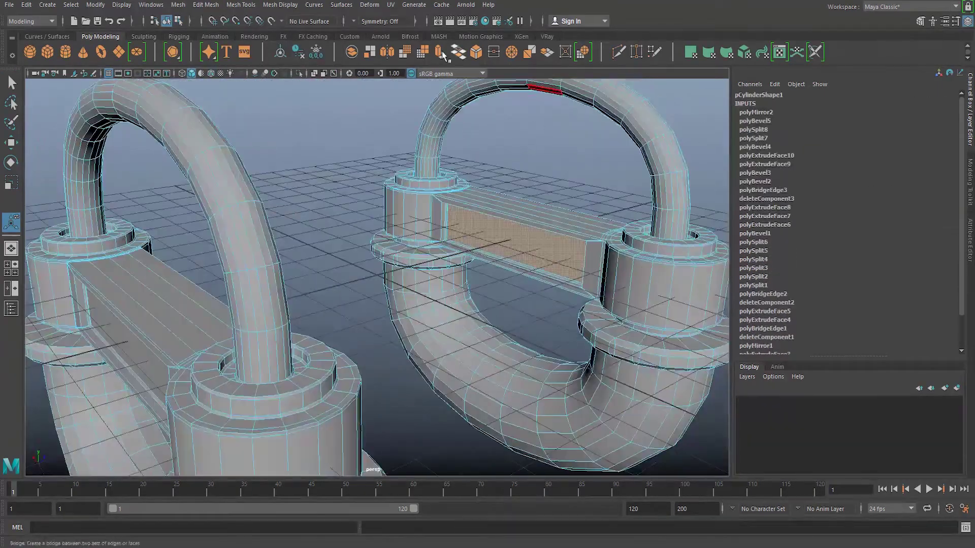
Switch to Maya and extrude and bevel the selected long side face of the padlock-like model's straight crossbar.
{"action": "key", "text": "ctrl+e"}
{"action": "left_click", "coordinate": [280, 4]}
{"action": "left_click", "coordinate": [476, 52]}
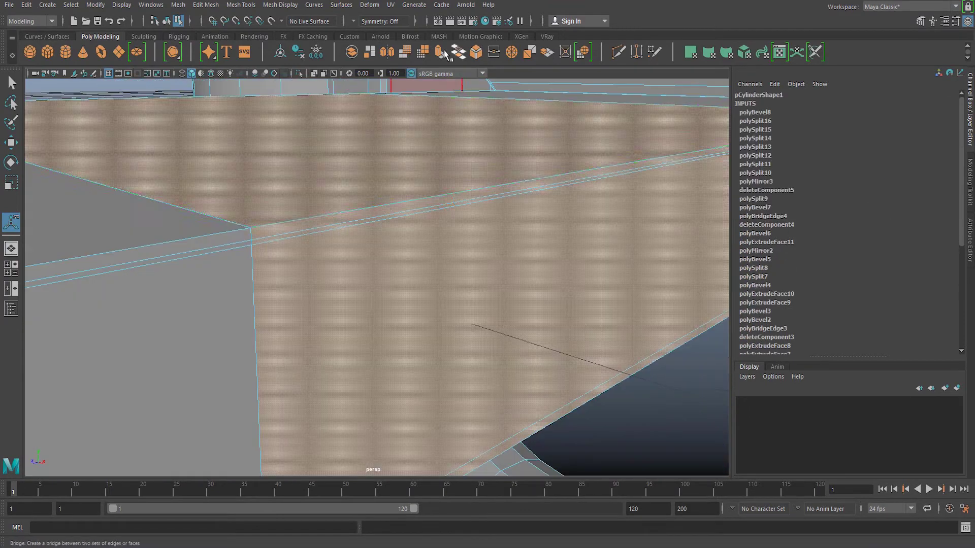
Bevel the crossbar's extruded side face, and bevel the edge running along the top of the side bar with a fraction of 0.1.
{"action": "left_click", "coordinate": [476, 52]}
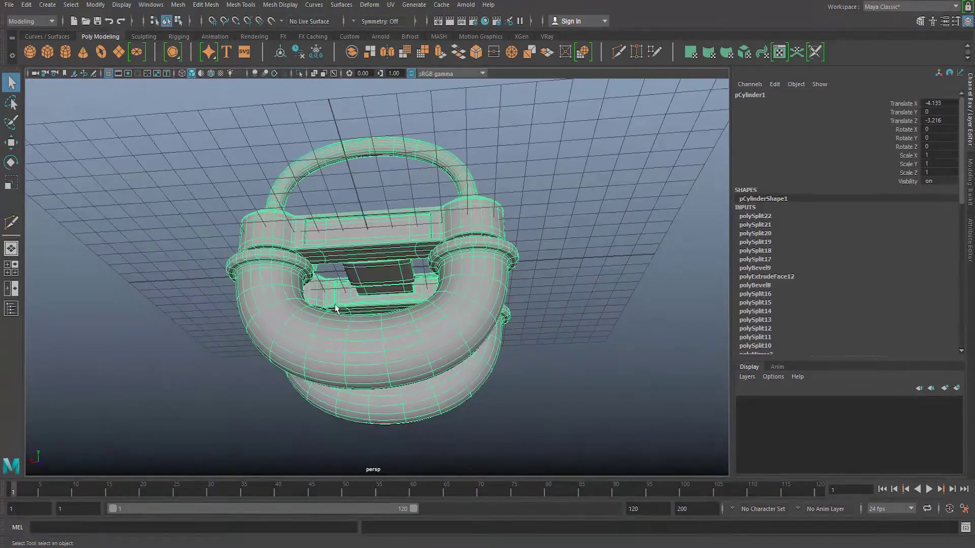
{"action": "left_click", "coordinate": [336, 349]}
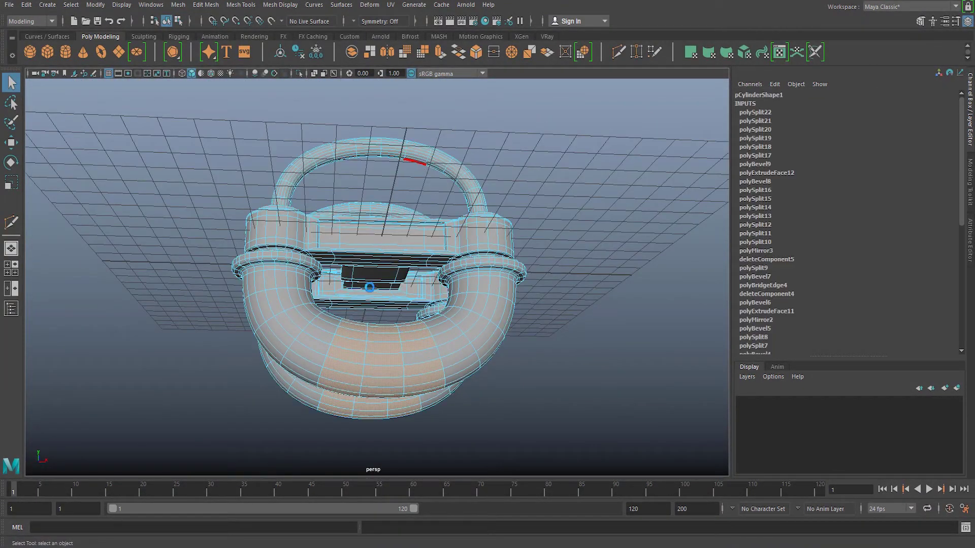
{"action": "key", "text": "ctrl+z"}
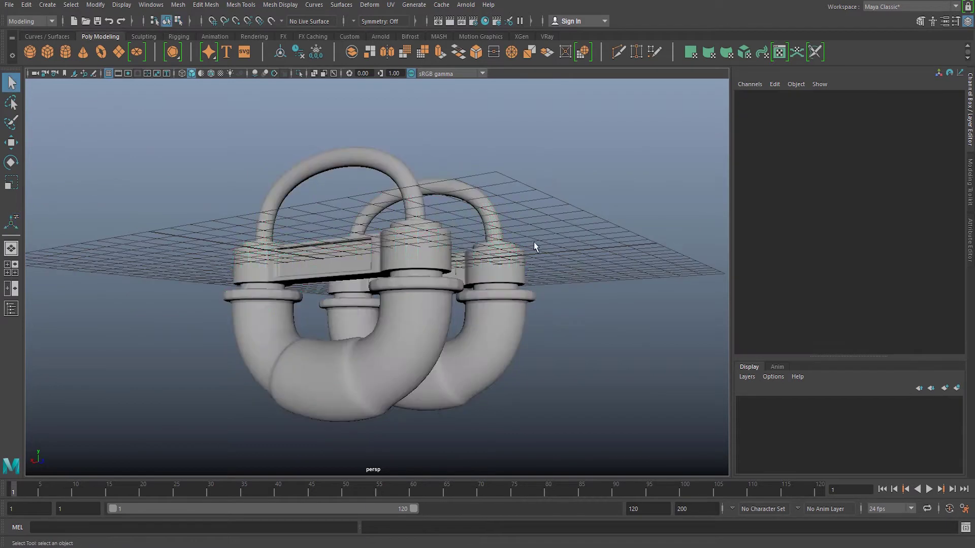
{"action": "right_click_drag", "start_coordinate": [192, 248], "coordinate": [183, 225]}
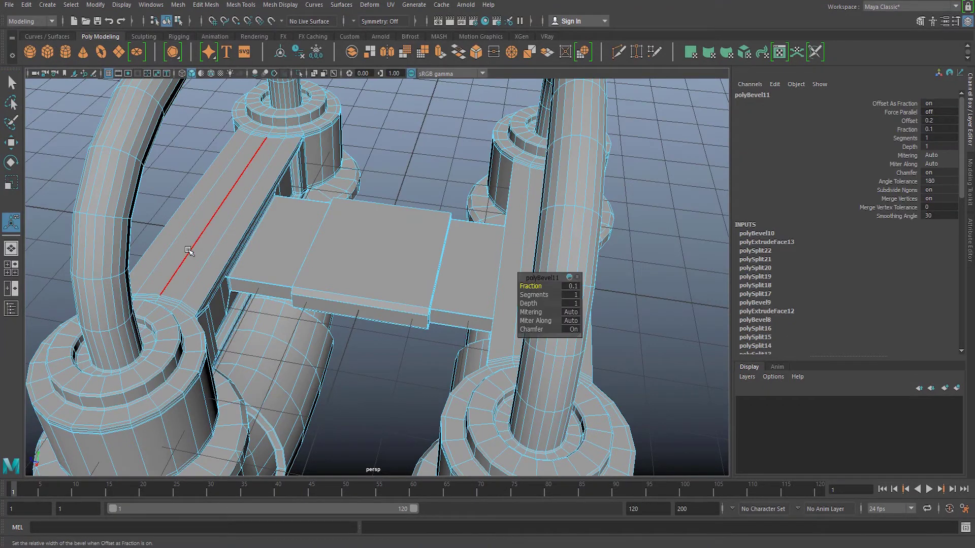
{"action": "right_click", "coordinate": [189, 250]}
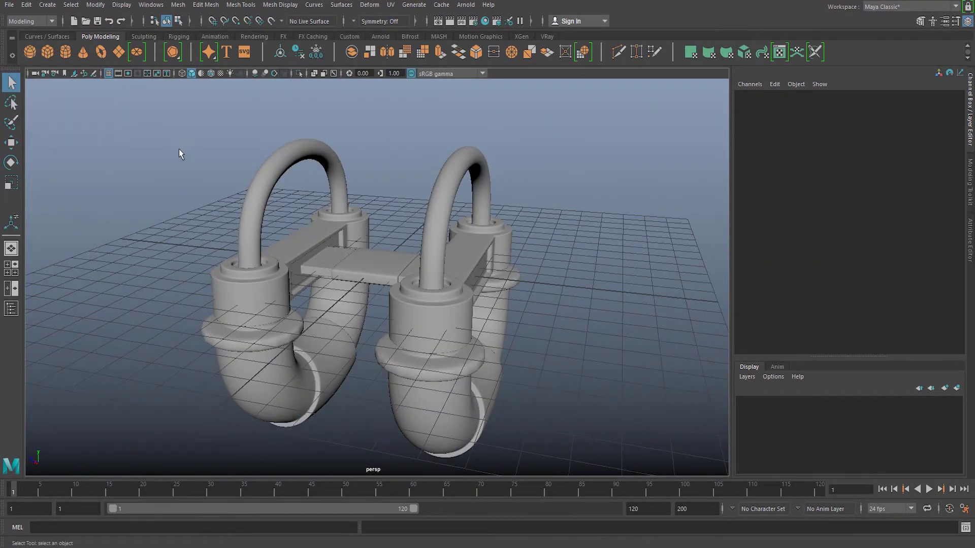
Export the model from Maya, switch to Blender and put the imported model in Object Mode.
{"action": "left_click", "coordinate": [9, 5]}
{"action": "left_click", "coordinate": [41, 84]}
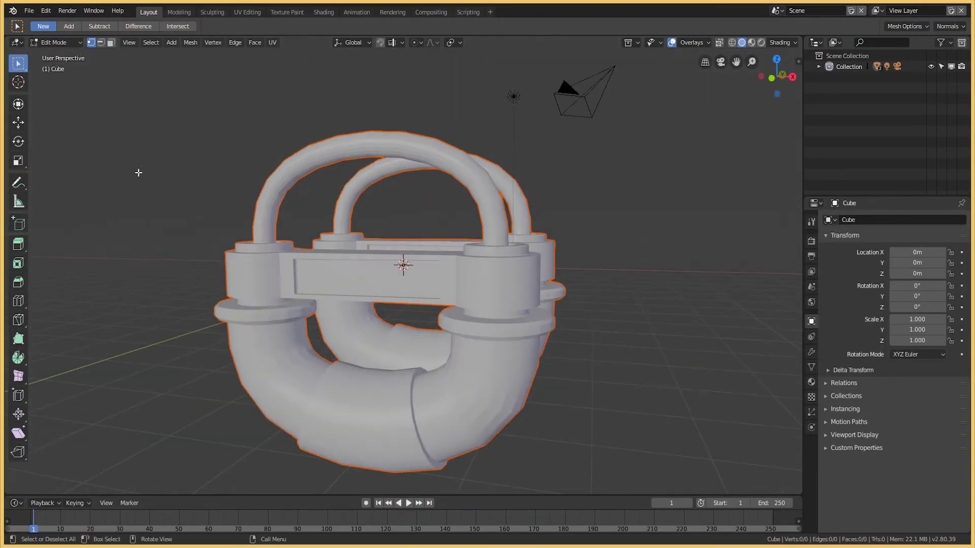
{"action": "key", "text": "Tab"}
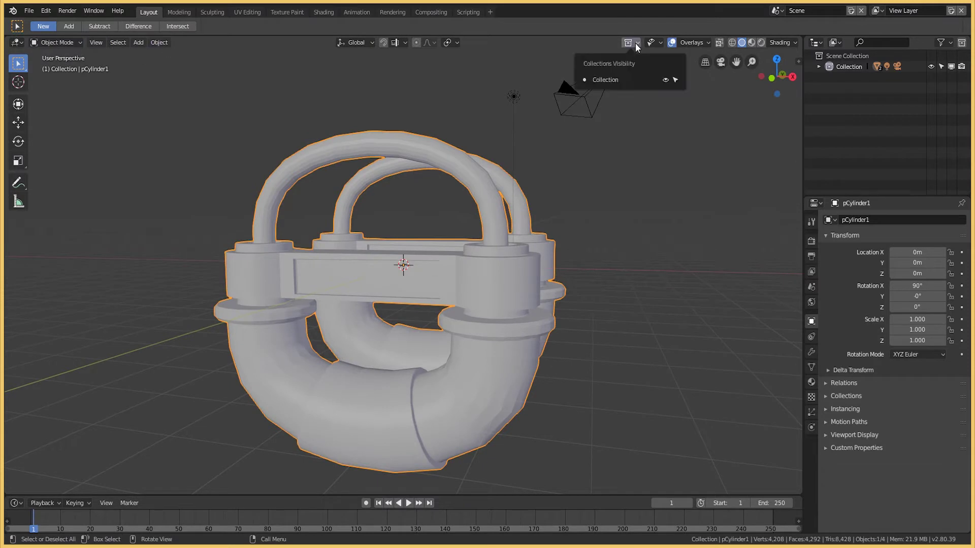
Give the imported model a material with a red base color and open the Modeling workspace.
{"action": "left_click", "coordinate": [812, 352]}
{"action": "left_click", "coordinate": [812, 382]}
{"action": "left_click", "coordinate": [926, 375]}
{"action": "left_click", "coordinate": [952, 259]}
{"action": "left_click", "coordinate": [179, 12]}
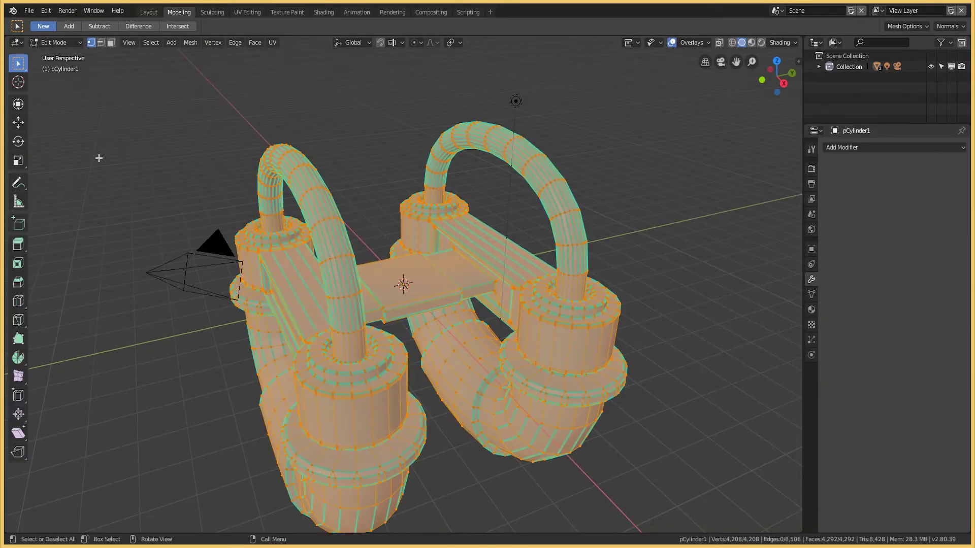
Return to Object Mode and move the existing light along Y to about 9.23 m.
{"action": "key", "text": "alt+a"}
{"action": "left_click", "coordinate": [55, 42]}
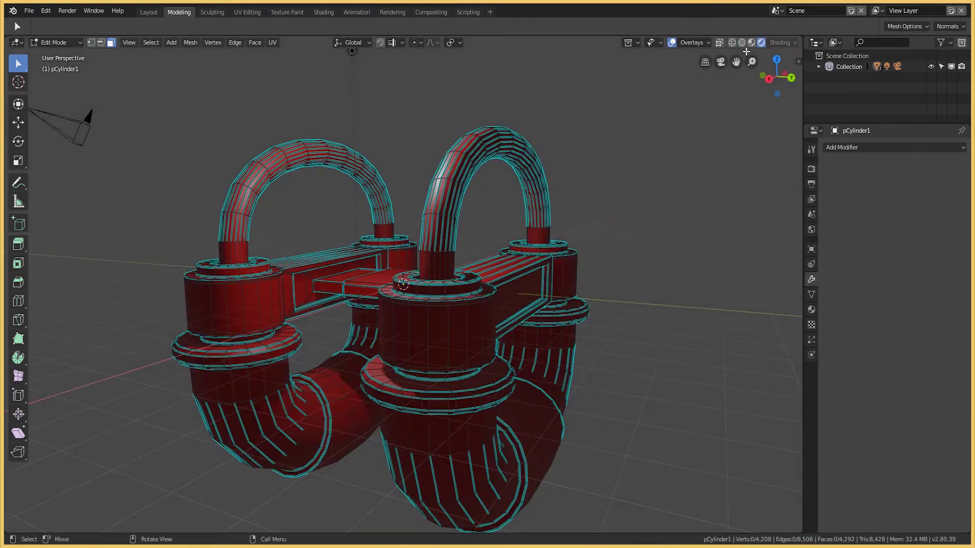
{"action": "left_click", "coordinate": [74, 57]}
{"action": "scroll", "coordinate": [386, 203], "scroll_direction": "down", "scroll_amount": 2}
{"action": "left_click", "coordinate": [407, 145]}
{"action": "key", "text": "w"}
{"action": "left_click_drag", "start_coordinate": [442, 147], "coordinate": [680, 142]}
Add a point light on the opposite side of the model, at about Y -11.36 m and Z 5.81 m.
{"action": "right_click", "coordinate": [401, 144]}
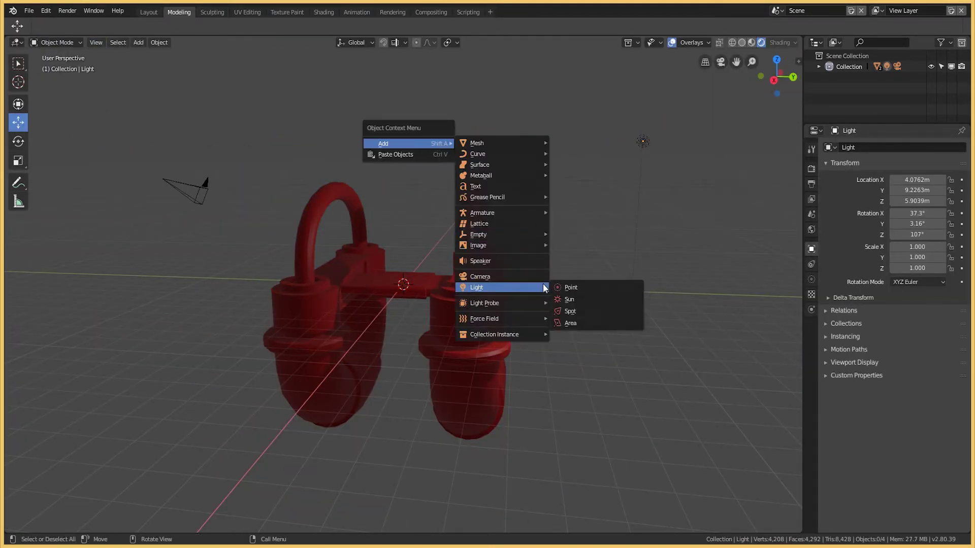
{"action": "left_click", "coordinate": [571, 288]}
{"action": "key", "text": "g"}
{"action": "key", "text": "y"}
{"action": "left_click", "coordinate": [161, 148]}
Add another point light and raise it along Z to about 6.08 m, directly above the model's center.
{"action": "right_click", "coordinate": [153, 147]}
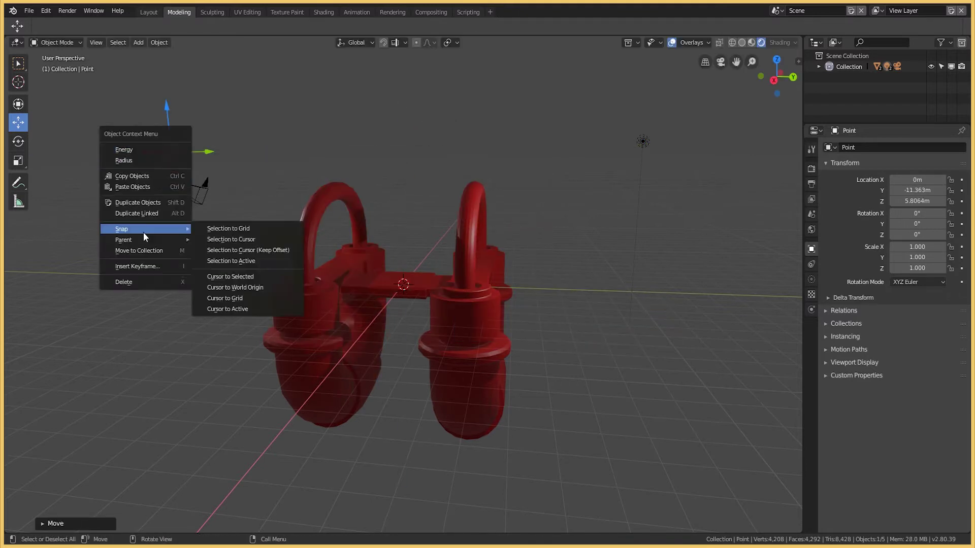
{"action": "right_click", "coordinate": [470, 220]}
{"action": "mouse_move", "coordinate": [505, 231]}
{"action": "left_click", "coordinate": [569, 234]}
{"action": "key", "text": "g"}
{"action": "key", "text": "z"}
{"action": "key", "text": "Return"}
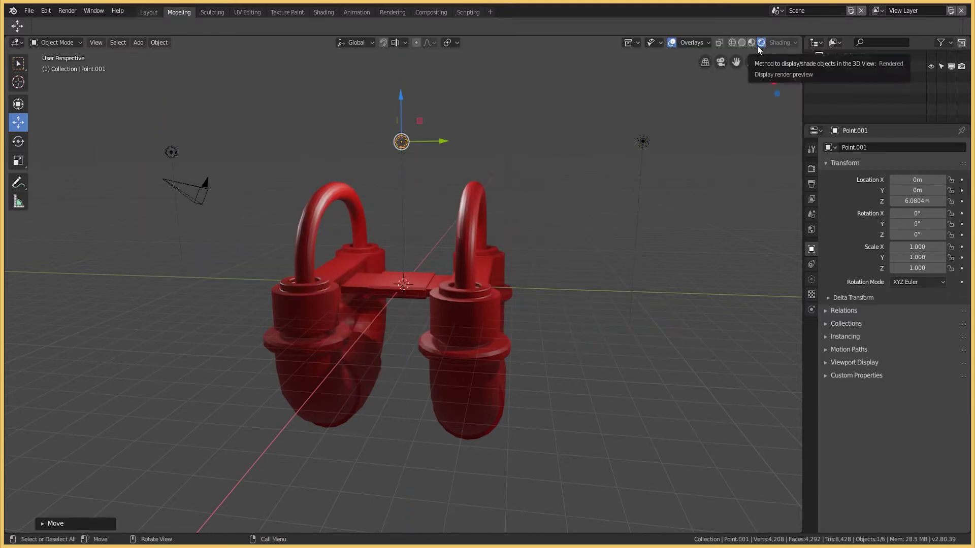
Switch to the Animation workspace, set the render engine to Cycles and expand the Freestyle settings, leaving Freestyle off.
{"action": "middle_click_drag", "start_coordinate": [431, 222], "coordinate": [413, 221]}
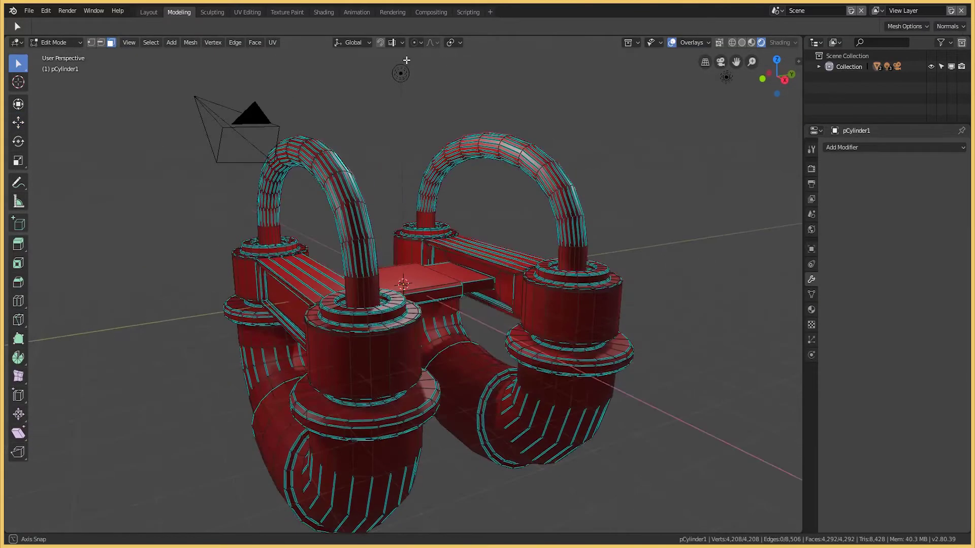
{"action": "left_click", "coordinate": [393, 11]}
{"action": "left_click", "coordinate": [356, 11]}
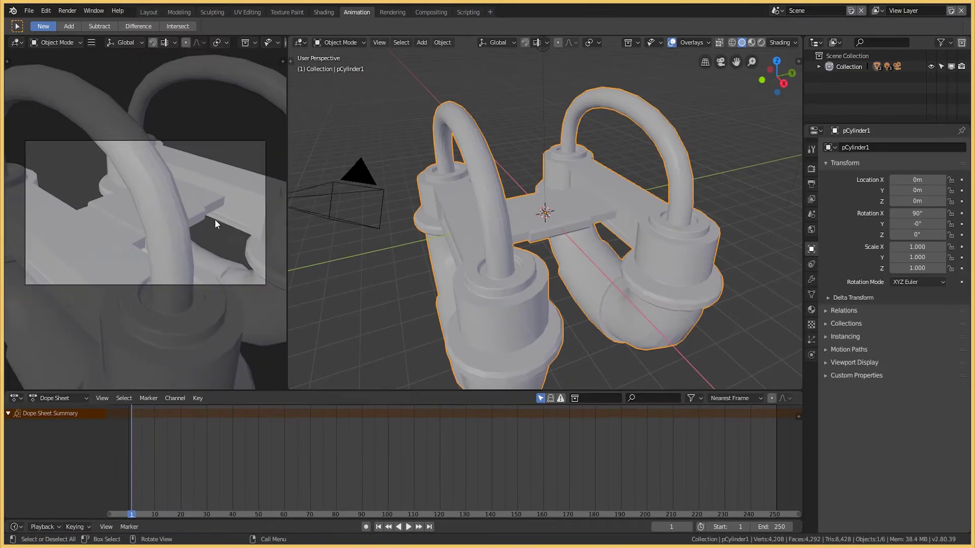
{"action": "left_click", "coordinate": [812, 169]}
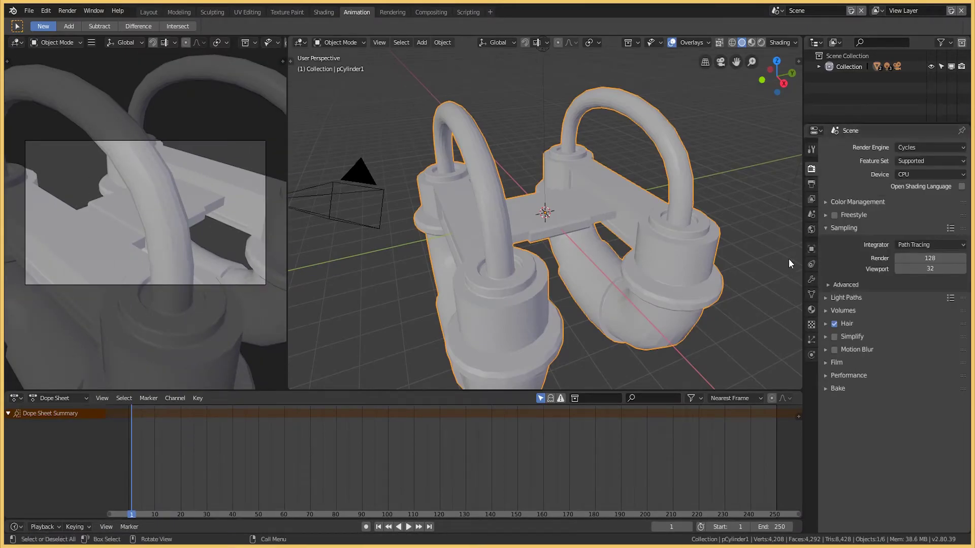
{"action": "left_click", "coordinate": [845, 215]}
{"action": "left_click", "coordinate": [835, 215]}
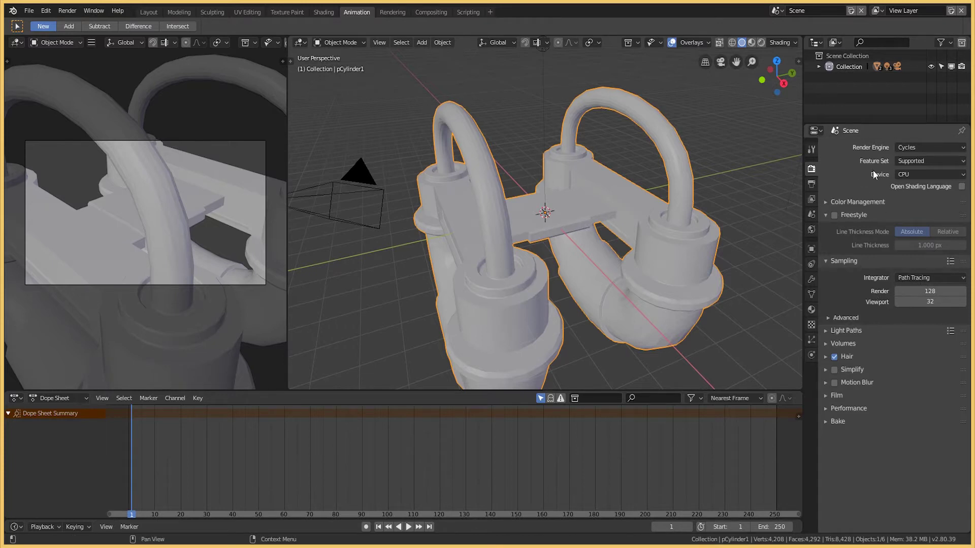
Render the current frame from the camera, view the image as it builds up, and close the render.
{"action": "left_click", "coordinate": [67, 11]}
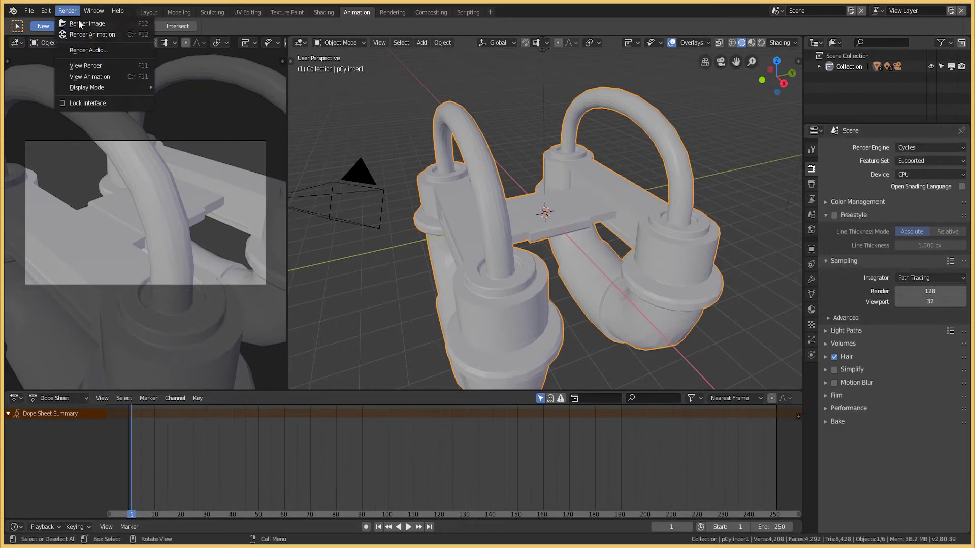
{"action": "left_click", "coordinate": [86, 19]}
{"action": "scroll", "coordinate": [529, 254], "scroll_direction": "down", "scroll_amount": 2}
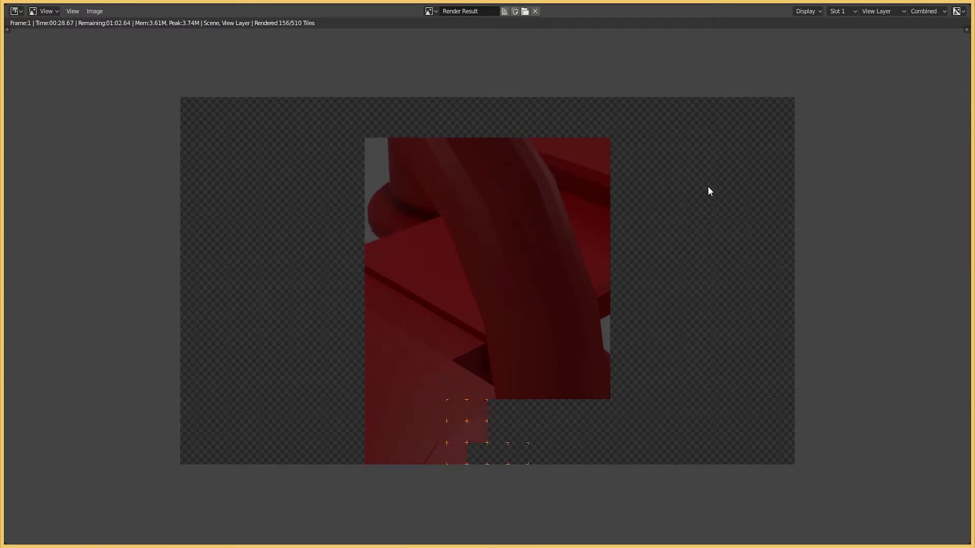
{"action": "key", "text": "Escape"}
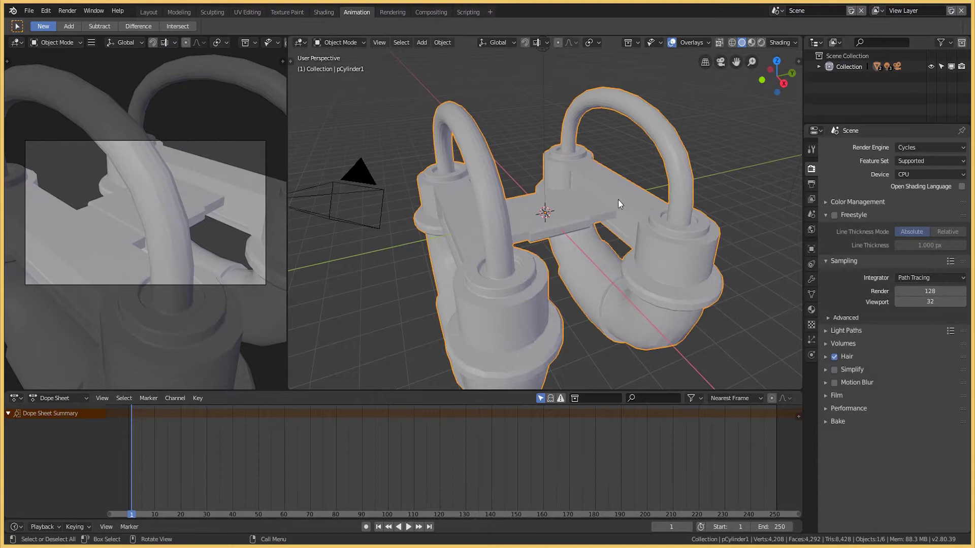
Return to the Modeling workspace, put the model in Object Mode and display it in solid shading with the selection tool active.
{"action": "left_click", "coordinate": [174, 14]}
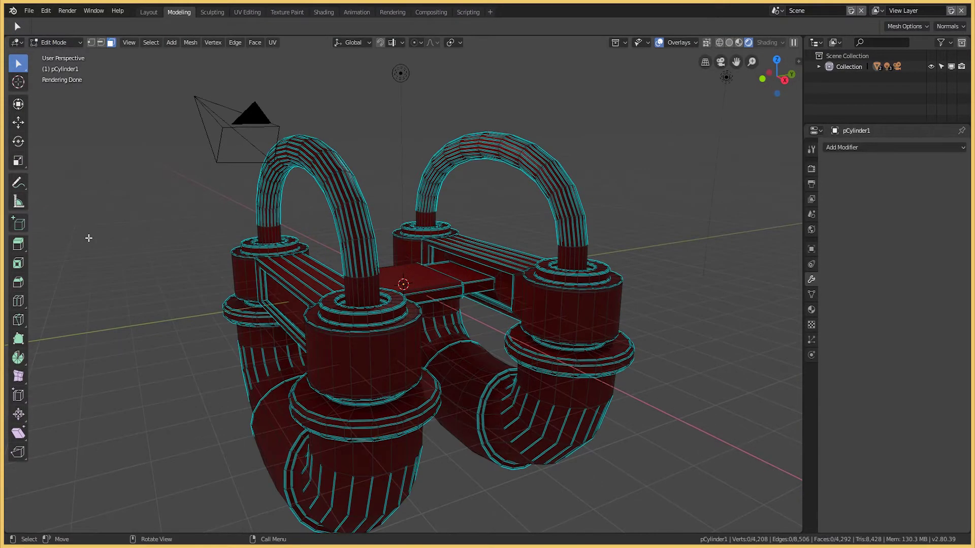
{"action": "left_click", "coordinate": [55, 43]}
{"action": "left_click", "coordinate": [57, 56]}
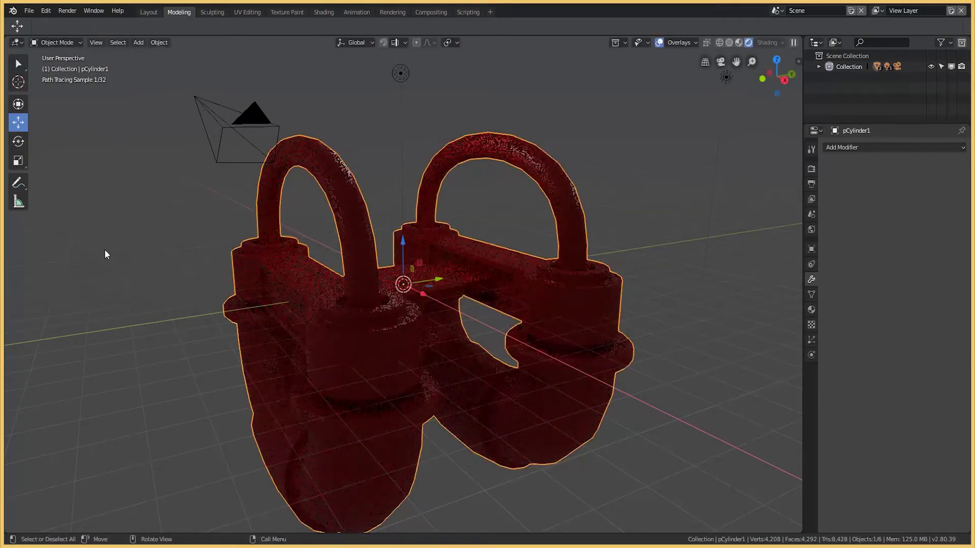
{"action": "key", "text": "z"}
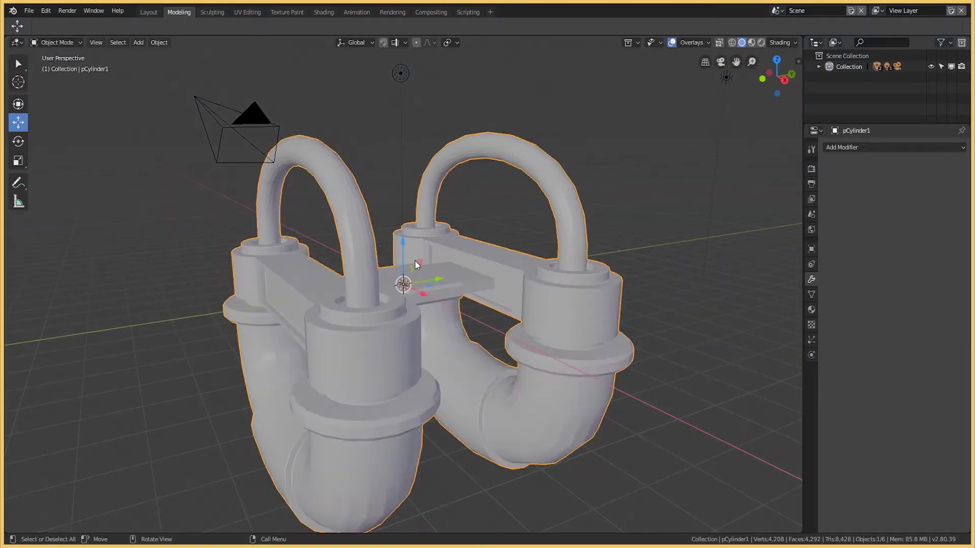
{"action": "key", "text": "w"}
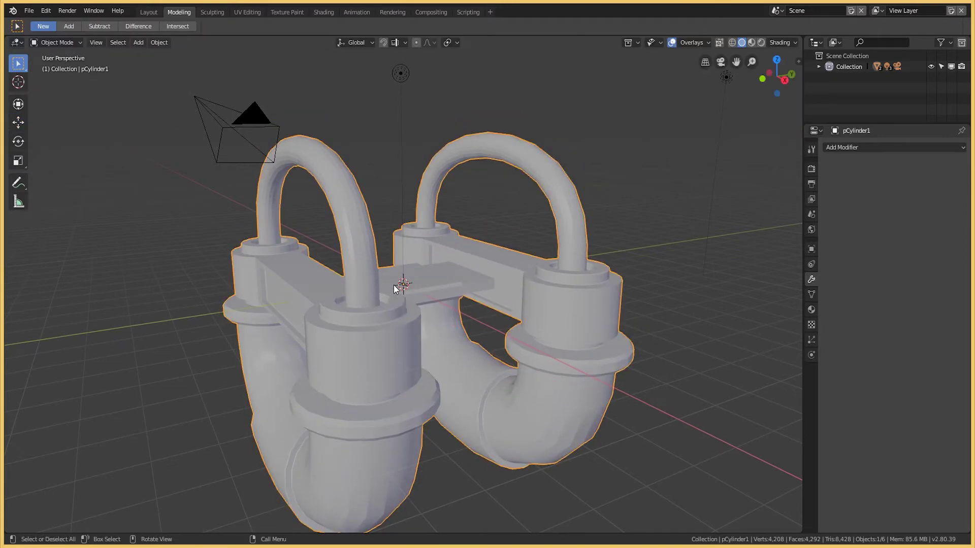
Switch the viewport to rendered shading, put the model in Edit Mode and box-select an empty area beside it.
{"action": "right_click", "coordinate": [308, 282]}
{"action": "right_click", "coordinate": [644, 63]}
{"action": "key", "text": "shift+z"}
{"action": "left_click", "coordinate": [56, 42]}
{"action": "left_click", "coordinate": [56, 65]}
{"action": "key", "text": "q"}
{"action": "mouse_move", "coordinate": [147, 235]}
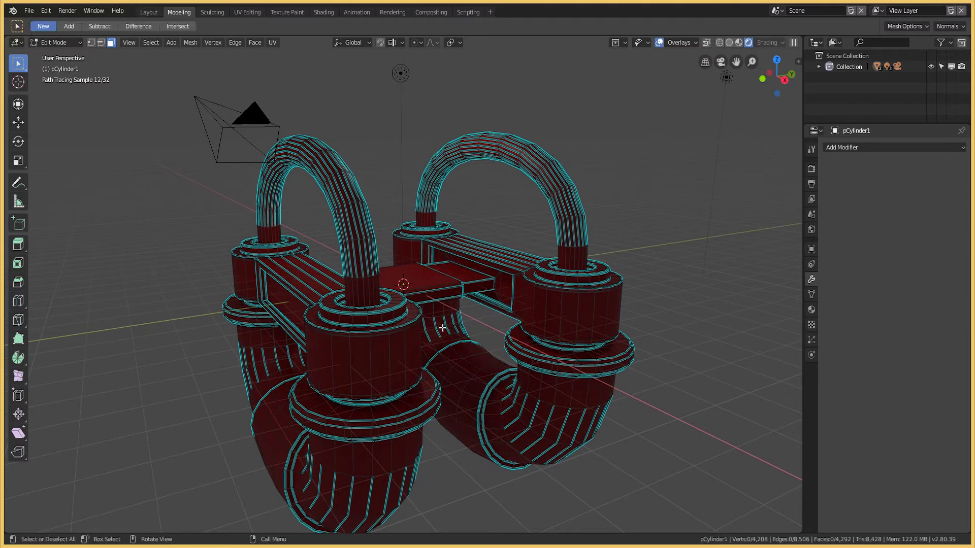
{"action": "mouse_move", "coordinate": [701, 113]}
{"action": "left_mouse_down"}
{"action": "mouse_move", "coordinate": [668, 352]}
{"action": "mouse_move", "coordinate": [693, 168]}
{"action": "left_mouse_up"}
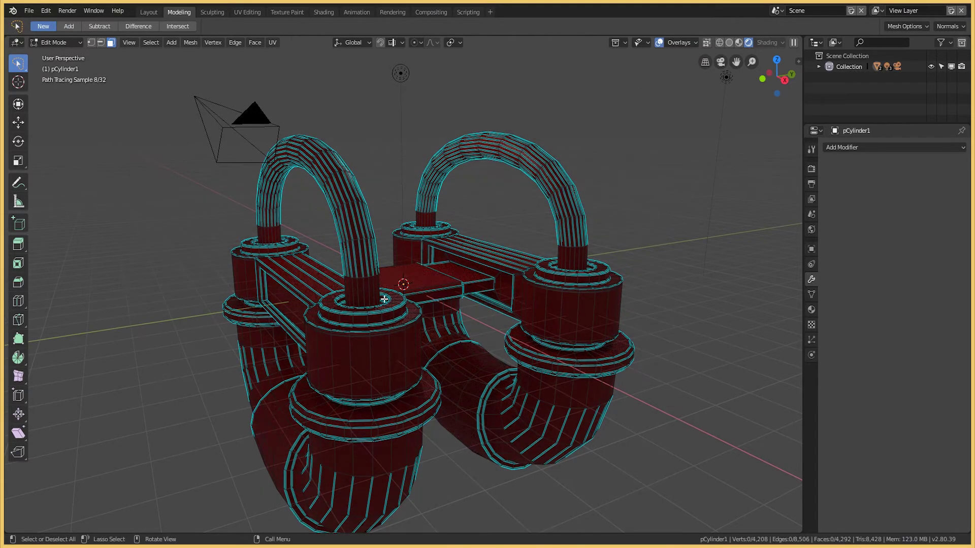
{"action": "scroll", "coordinate": [304, 226], "scroll_direction": "down", "scroll_amount": 1}
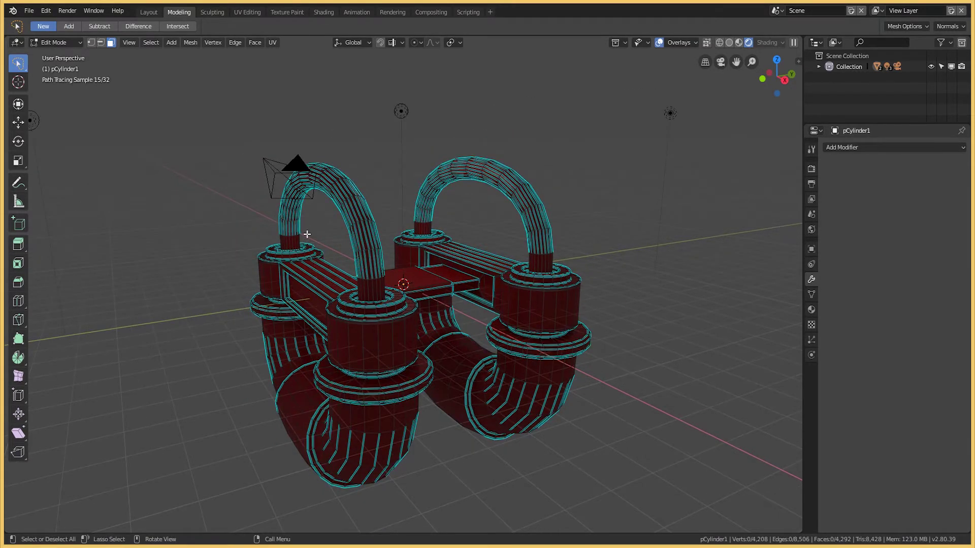
Look through the Render, Output, View Layer, Scene, World and Modifier properties, and inspect the mesh up close.
{"action": "left_click", "coordinate": [811, 168]}
{"action": "left_click", "coordinate": [811, 184]}
{"action": "left_click", "coordinate": [811, 199]}
{"action": "left_click", "coordinate": [811, 214]}
{"action": "left_click", "coordinate": [811, 229]}
{"action": "left_click", "coordinate": [811, 279]}
{"action": "scroll", "coordinate": [365, 387], "scroll_direction": "up", "scroll_amount": 6}
{"action": "middle_click_drag", "start_coordinate": [365, 388], "coordinate": [410, 309]}
Put the model back in Object Mode, view it from the other side and display it in solid shading.
{"action": "key", "text": "Tab"}
{"action": "scroll", "coordinate": [409, 309], "scroll_direction": "down", "scroll_amount": 5}
{"action": "scroll", "coordinate": [409, 303], "scroll_direction": "down", "scroll_amount": 5}
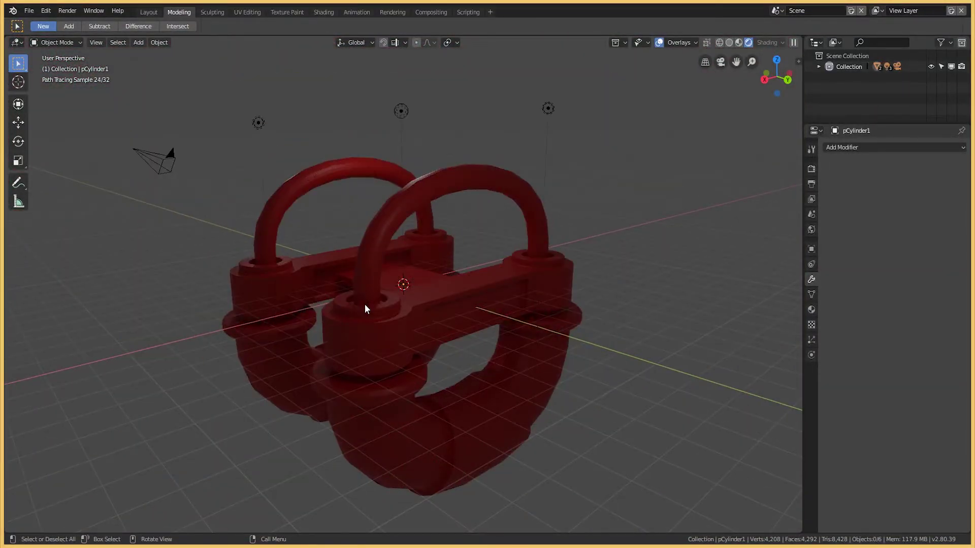
{"action": "mouse_move", "coordinate": [290, 65]}
{"action": "middle_mouse_down"}
{"action": "mouse_move", "coordinate": [533, 144]}
{"action": "mouse_move", "coordinate": [200, 251]}
{"action": "middle_mouse_up"}
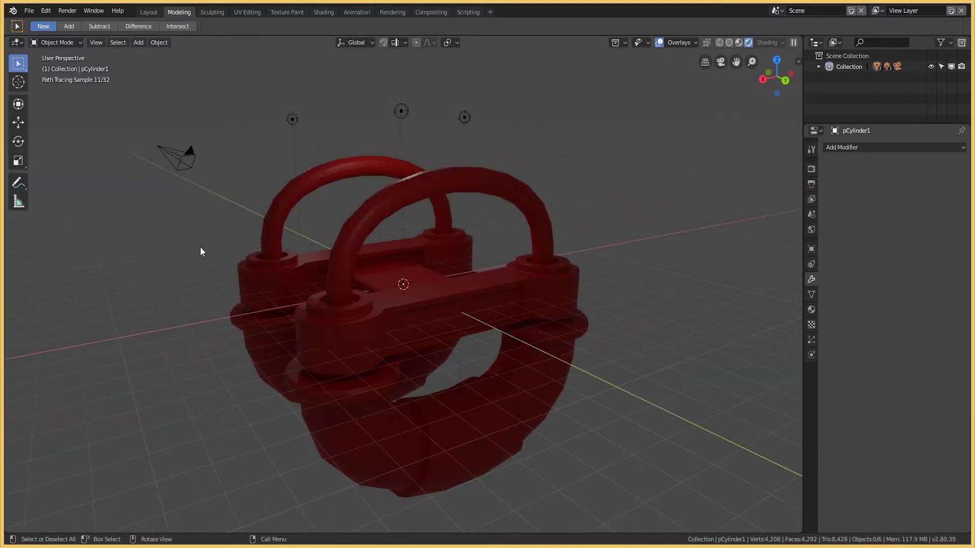
{"action": "scroll", "coordinate": [200, 251], "scroll_direction": "up", "scroll_amount": 4}
{"action": "left_click", "coordinate": [731, 43]}
Duplicate the model and place the copy beside the original along the positive Y axis.
{"action": "left_click", "coordinate": [359, 282]}
{"action": "middle_click_drag", "start_coordinate": [360, 282], "coordinate": [248, 185]}
{"action": "right_click", "coordinate": [197, 254]}
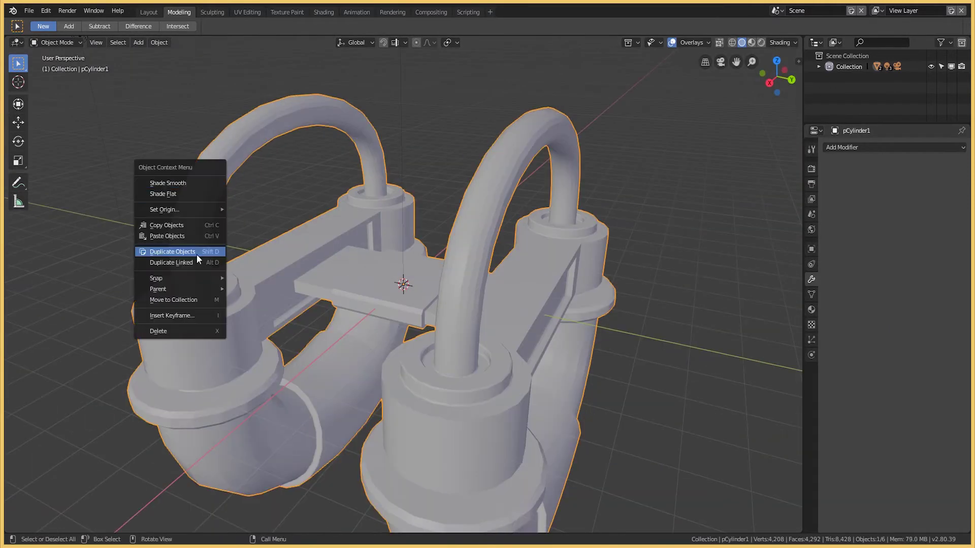
{"action": "left_click", "coordinate": [196, 253]}
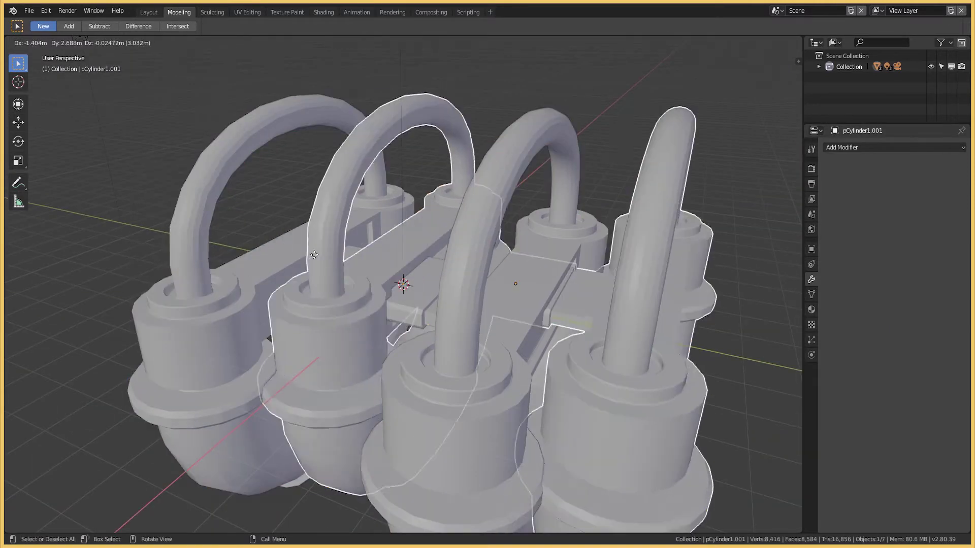
{"action": "left_click", "coordinate": [409, 309]}
{"action": "scroll", "coordinate": [410, 309], "scroll_direction": "down", "scroll_amount": 4}
{"action": "right_click", "coordinate": [358, 285]}
{"action": "key", "text": "g"}
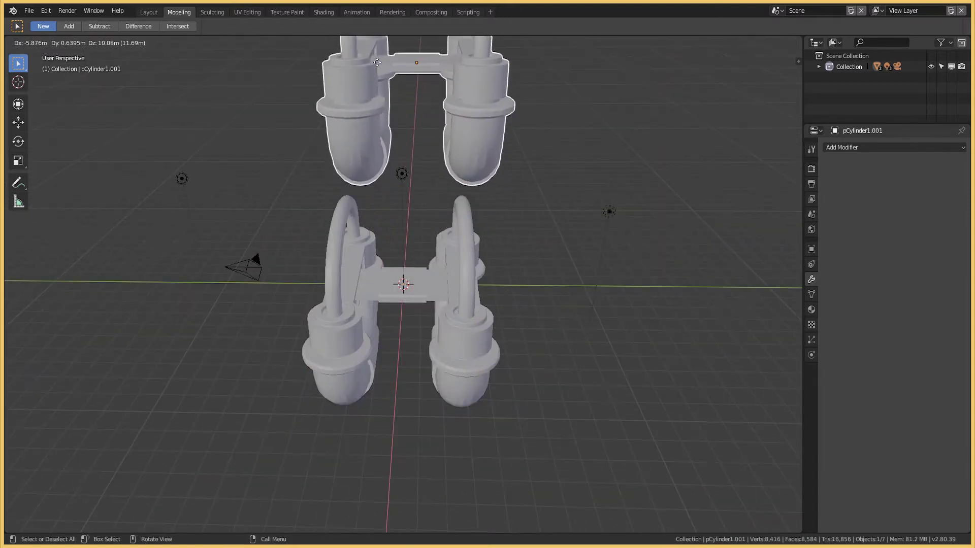
{"action": "left_click", "coordinate": [528, 291]}
{"action": "key", "text": "g"}
{"action": "left_click", "coordinate": [503, 278]}
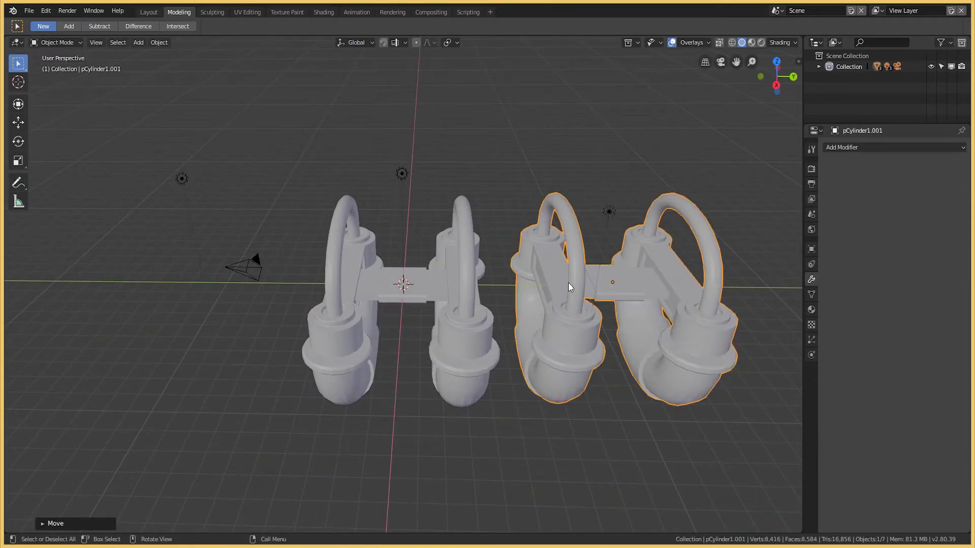
Duplicate the copy and place the new one on the opposite side of the original, forming a row of three.
{"action": "right_click", "coordinate": [552, 281]}
{"action": "left_click", "coordinate": [518, 282]}
{"action": "left_click", "coordinate": [82, 283]}
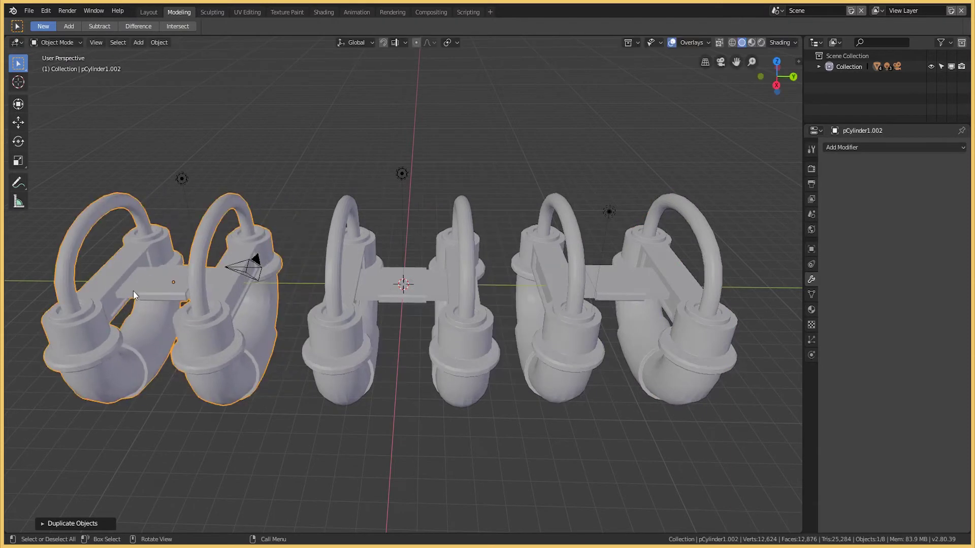
Rotate the two outer copies onto their sides so that their handles point inward toward the middle model.
{"action": "key", "text": "r"}
{"action": "key", "text": "Escape"}
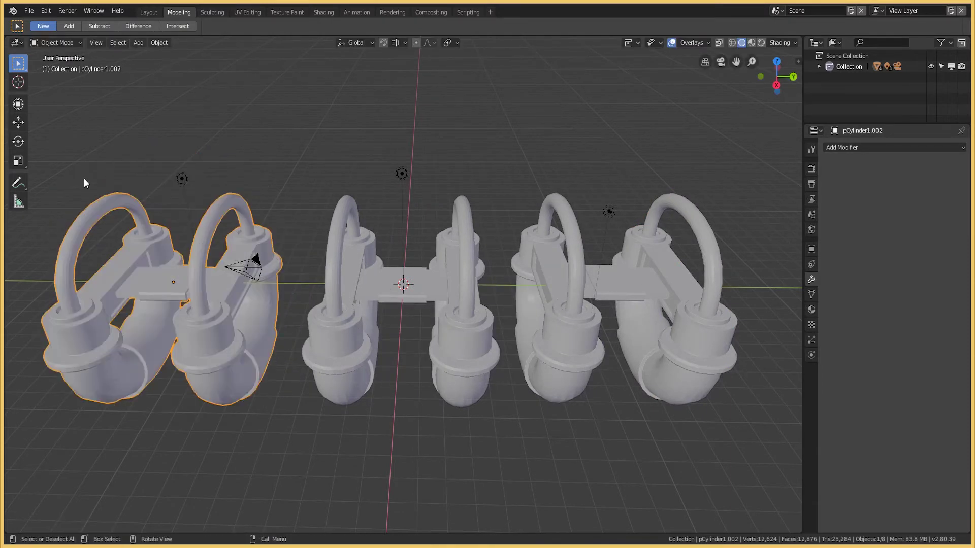
{"action": "left_click", "coordinate": [18, 141]}
{"action": "left_click_drag", "start_coordinate": [218, 273], "coordinate": [193, 244]}
{"action": "left_click", "coordinate": [655, 244]}
{"action": "left_click_drag", "start_coordinate": [645, 254], "coordinate": [589, 304]}
Select the middle model and put it in Edit Mode.
{"action": "left_click", "coordinate": [359, 201]}
{"action": "middle_click_drag", "start_coordinate": [364, 215], "coordinate": [341, 218]}
{"action": "key", "text": "Tab"}
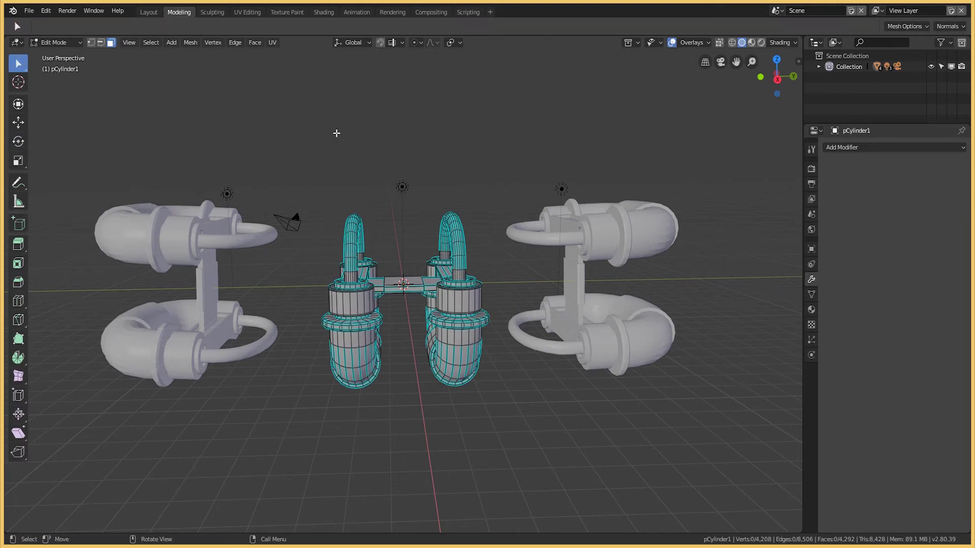
Try to subdivide the selected faces of the middle model.
{"action": "left_click", "coordinate": [355, 277]}
{"action": "key", "text": "e"}
{"action": "key", "text": "Escape"}
{"action": "key", "text": "w"}
{"action": "key", "text": "a"}
{"action": "right_click", "coordinate": [403, 322]}
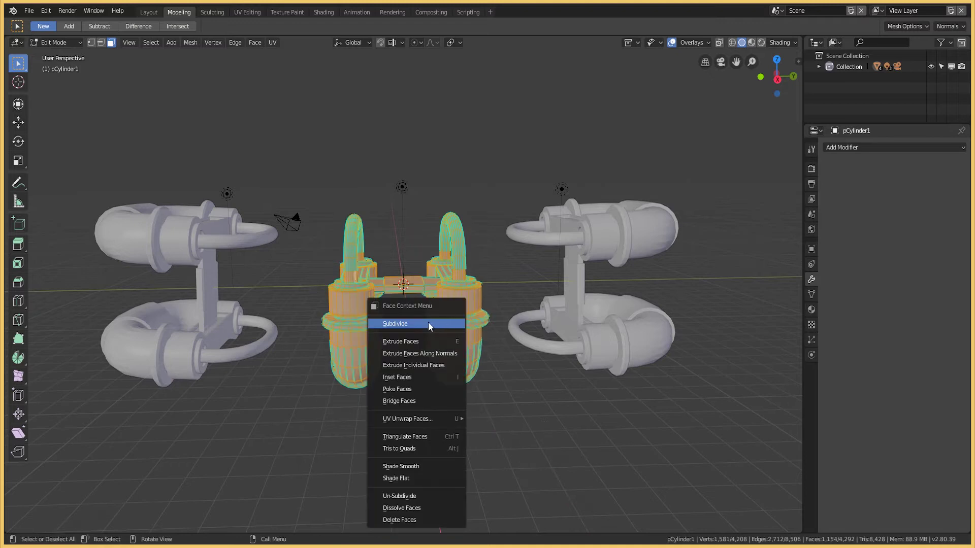
{"action": "left_click", "coordinate": [403, 322]}
{"action": "scroll", "coordinate": [214, 279], "scroll_direction": "up", "scroll_amount": 5}
{"action": "key", "text": "ctrl+z"}
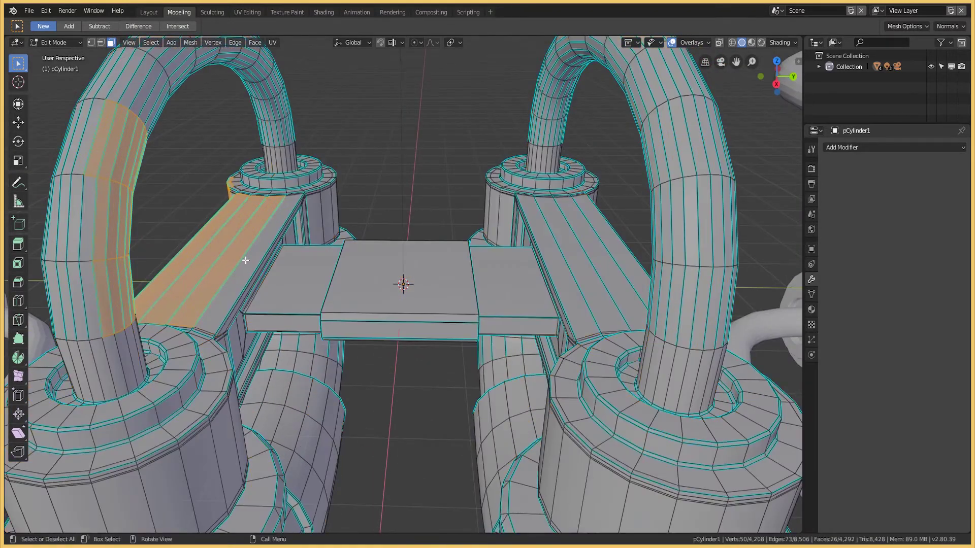
Select all faces of the middle model and subdivide them twice.
{"action": "scroll", "coordinate": [214, 280], "scroll_direction": "down", "scroll_amount": 5}
{"action": "left_click_drag", "start_coordinate": [242, 132], "coordinate": [573, 524]}
{"action": "middle_click_drag", "start_coordinate": [457, 355], "coordinate": [383, 156]}
{"action": "right_click", "coordinate": [295, 239]}
{"action": "left_click", "coordinate": [296, 243]}
{"action": "scroll", "coordinate": [296, 243], "scroll_direction": "up", "scroll_amount": 5}
{"action": "scroll", "coordinate": [303, 248], "scroll_direction": "down", "scroll_amount": 5}
{"action": "key", "text": "alt+a"}
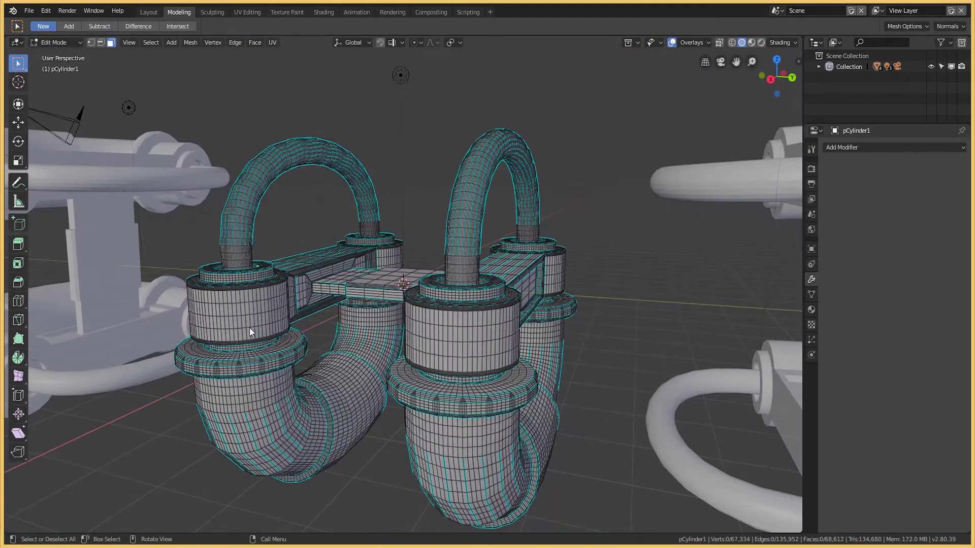
{"action": "scroll", "coordinate": [420, 312], "scroll_direction": "up", "scroll_amount": 6}
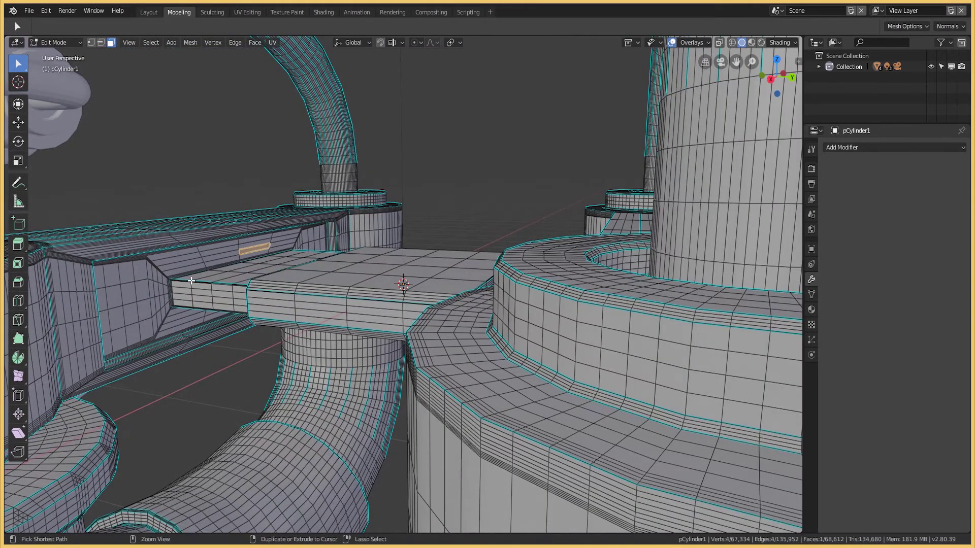
Undo the subdivision of the middle model.
{"action": "key", "text": "ctrl+z"}
{"action": "key", "text": "ctrl+z"}
{"action": "right_click", "coordinate": [185, 395]}
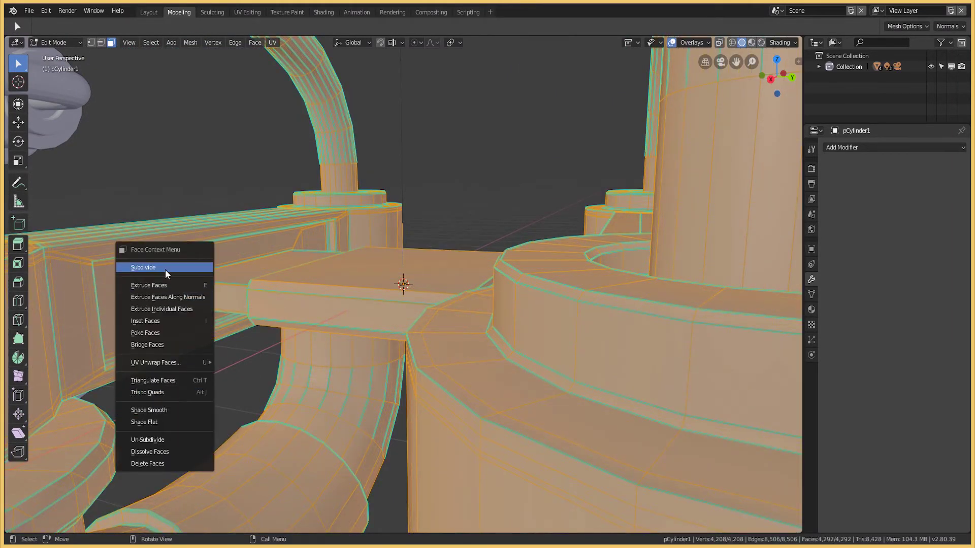
Select the facing side faces of two neighbouring cylinder housings at one end of the middle model and bridge them.
{"action": "scroll", "coordinate": [351, 307], "scroll_direction": "down", "scroll_amount": 6}
{"action": "left_click", "coordinate": [421, 330]}
{"action": "scroll", "coordinate": [422, 330], "scroll_direction": "up", "scroll_amount": 3}
{"action": "middle_click_drag", "start_coordinate": [421, 330], "coordinate": [207, 360]}
{"action": "left_click", "coordinate": [232, 296], "text": "shift"}
{"action": "left_click", "coordinate": [207, 360], "text": "shift"}
{"action": "right_click", "coordinate": [247, 337]}
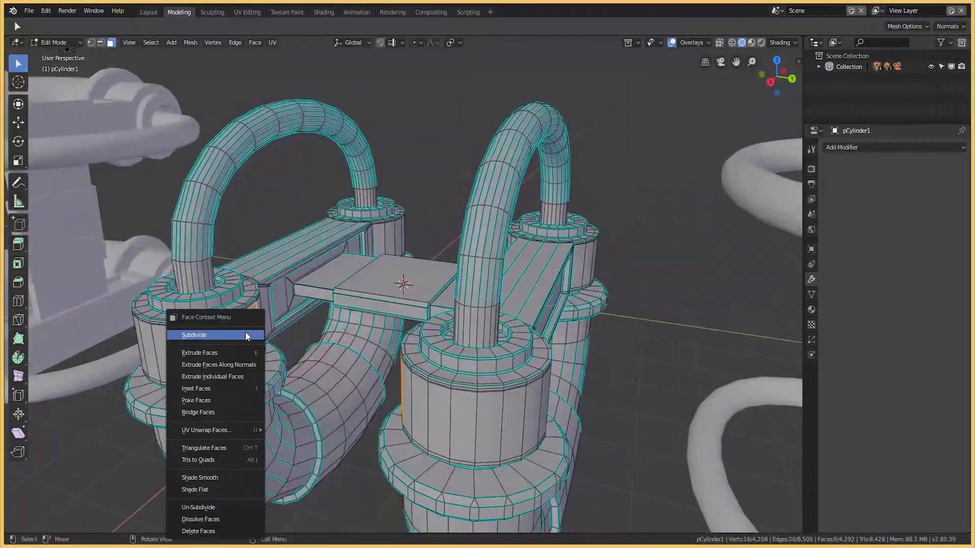
{"action": "left_click", "coordinate": [198, 413]}
Bridge the facing side faces of the two cylinder housings at the opposite end of the middle model.
{"action": "middle_click_drag", "start_coordinate": [198, 412], "coordinate": [202, 360]}
{"action": "middle_click_drag", "start_coordinate": [312, 357], "coordinate": [232, 320]}
{"action": "left_click", "coordinate": [435, 359], "text": "shift"}
{"action": "right_click", "coordinate": [231, 319]}
{"action": "left_click", "coordinate": [231, 319]}
{"action": "scroll", "coordinate": [203, 320], "scroll_direction": "up", "scroll_amount": 3}
Add single loop cuts near the ends of the two new connecting bars with Loop Cut.
{"action": "right_click", "coordinate": [201, 323]}
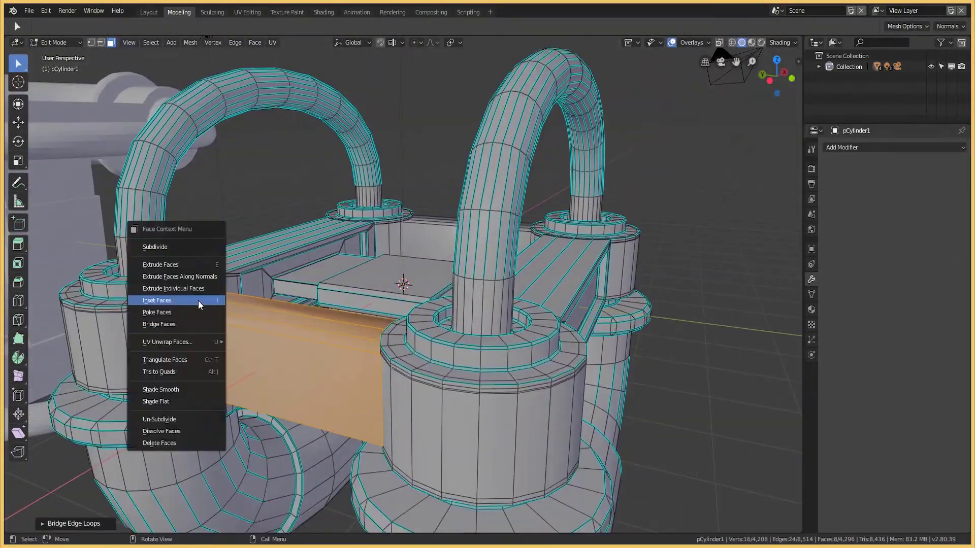
{"action": "left_click", "coordinate": [19, 300]}
{"action": "left_click_drag", "start_coordinate": [250, 339], "coordinate": [290, 350]}
{"action": "middle_click_drag", "start_coordinate": [290, 350], "coordinate": [542, 403]}
{"action": "left_click_drag", "start_coordinate": [542, 403], "coordinate": [274, 205]}
Select all faces of the middle model and apply Shade Smooth to them.
{"action": "right_click", "coordinate": [261, 225]}
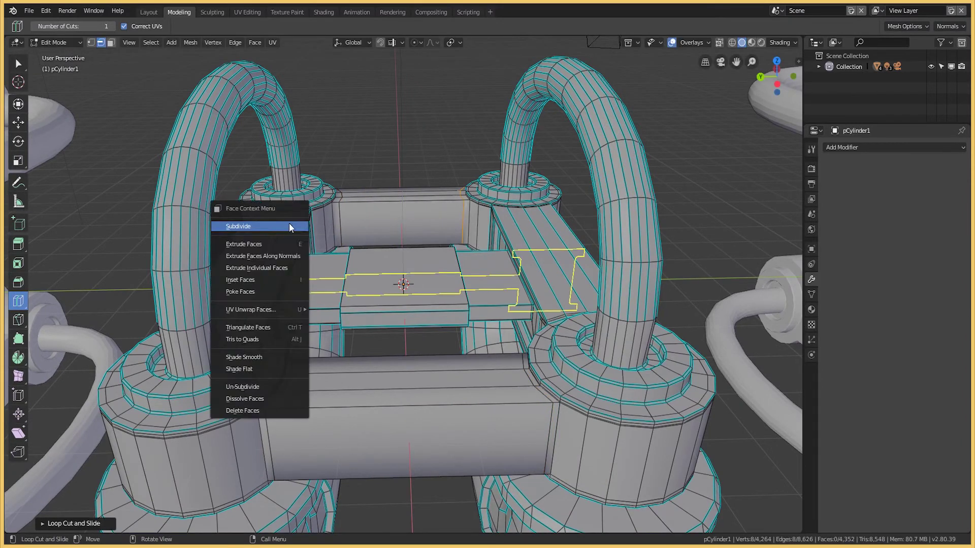
{"action": "key", "text": "w"}
{"action": "left_click", "coordinate": [277, 267]}
{"action": "key", "text": "3"}
{"action": "key", "text": "a"}
{"action": "right_click", "coordinate": [300, 289]}
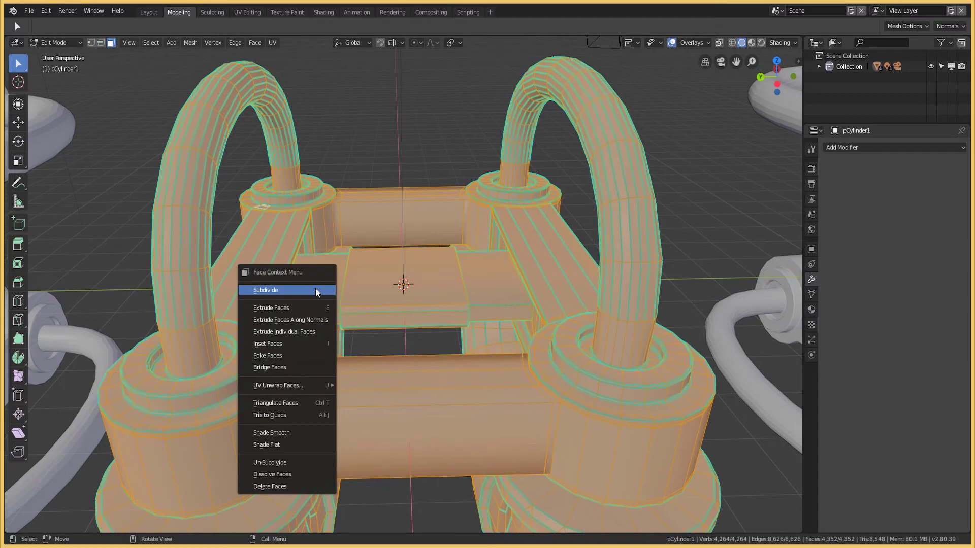
{"action": "left_click", "coordinate": [295, 434]}
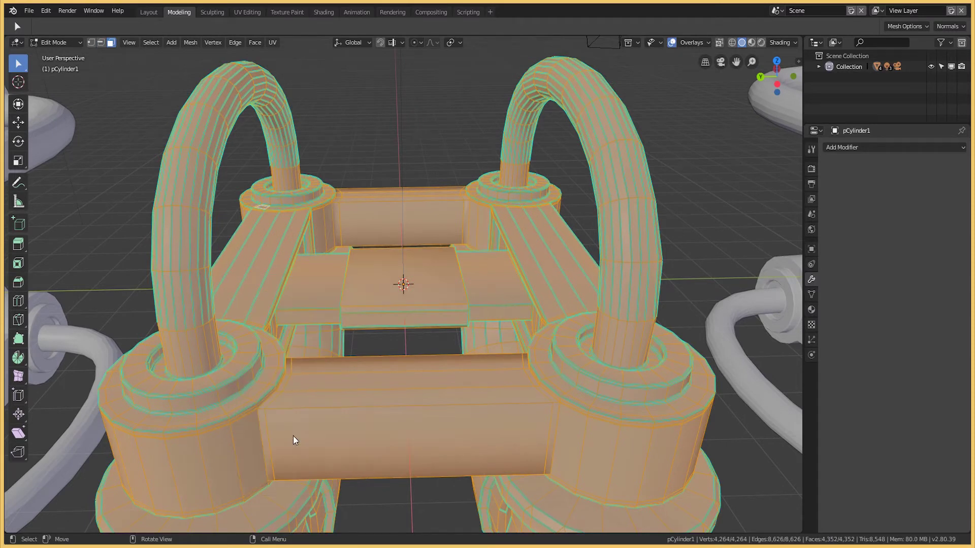
Return to Object Mode and apply Shade Smooth to the whole middle model.
{"action": "left_click", "coordinate": [233, 42]}
{"action": "key", "text": "Tab"}
{"action": "right_click", "coordinate": [257, 135]}
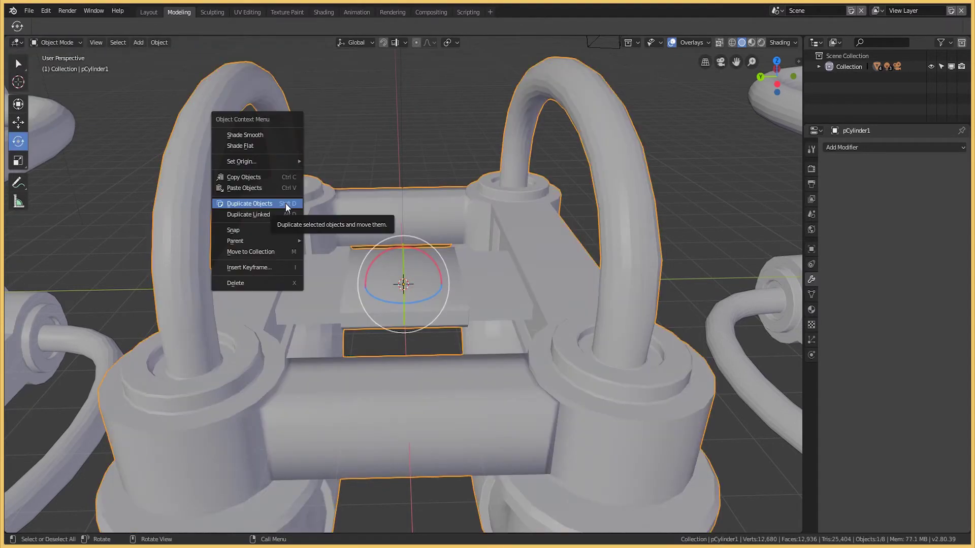
{"action": "left_click", "coordinate": [159, 42]}
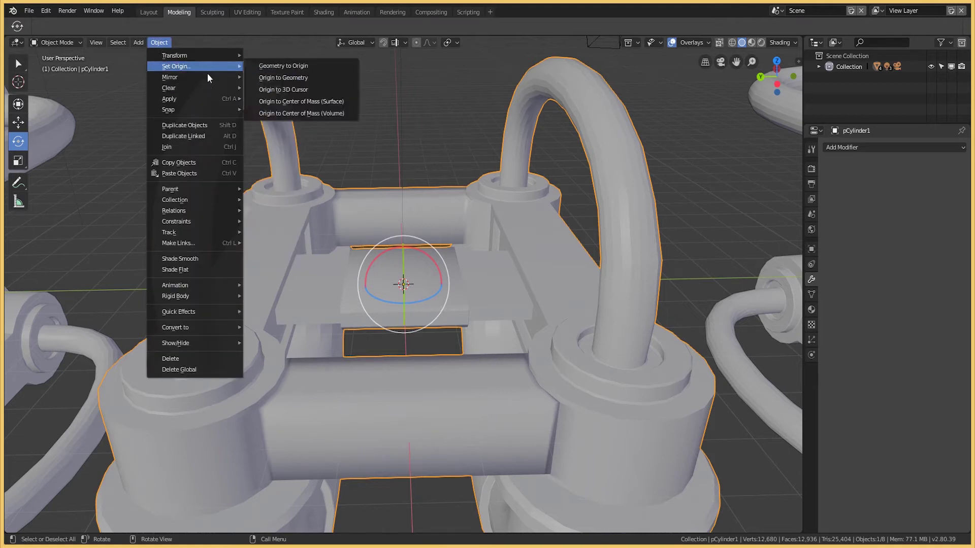
{"action": "left_click", "coordinate": [205, 264]}
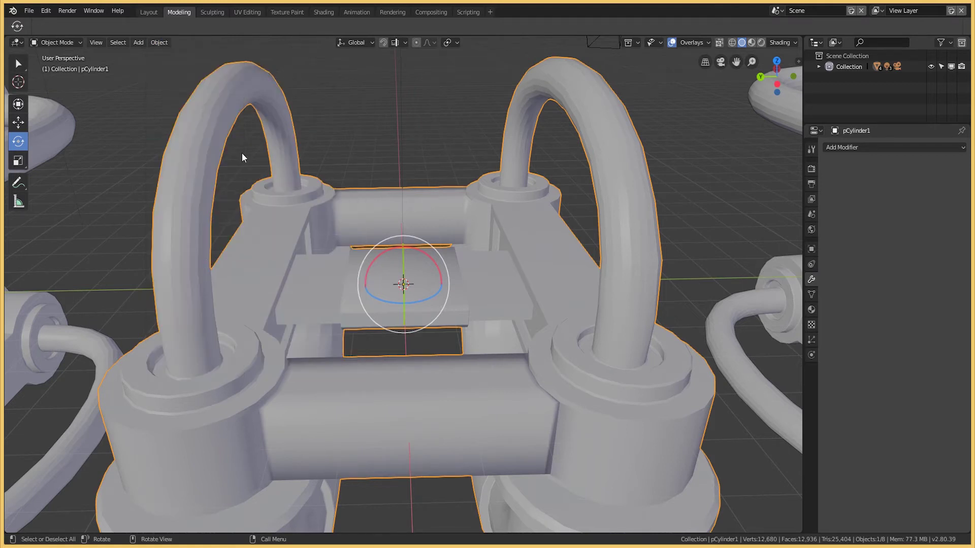
{"action": "left_click", "coordinate": [401, 43]}
{"action": "mouse_move", "coordinate": [450, 44]}
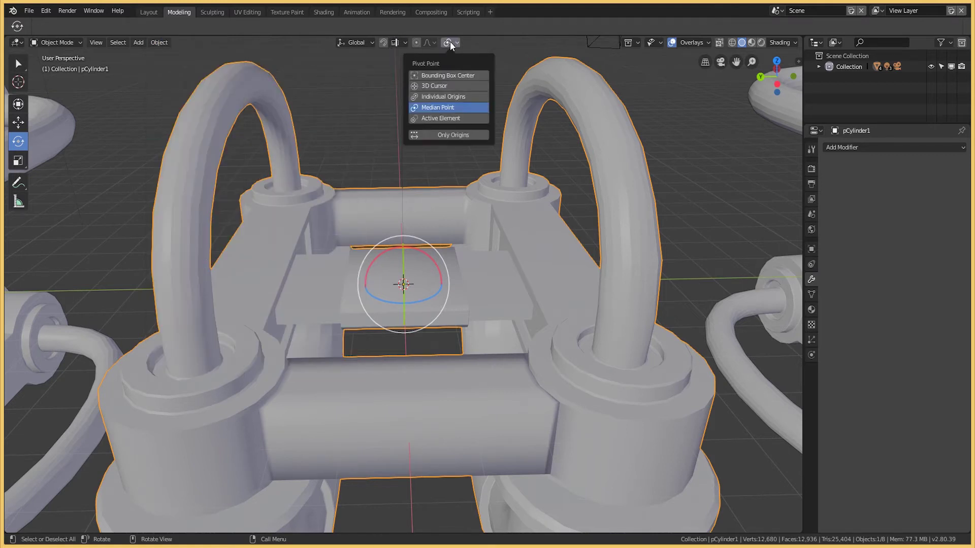
{"action": "left_click", "coordinate": [660, 43]}
Add a new camera at the 3D cursor and raise it about 3.15 m along Z.
{"action": "mouse_move", "coordinate": [691, 44]}
{"action": "middle_click_drag", "start_coordinate": [692, 47], "coordinate": [404, 269]}
{"action": "left_click", "coordinate": [564, 225]}
{"action": "right_click", "coordinate": [564, 226]}
{"action": "mouse_move", "coordinate": [598, 244]}
{"action": "left_click", "coordinate": [637, 368]}
{"action": "right_click", "coordinate": [410, 266]}
{"action": "middle_click_drag", "start_coordinate": [639, 232], "coordinate": [396, 246]}
{"action": "key", "text": "w"}
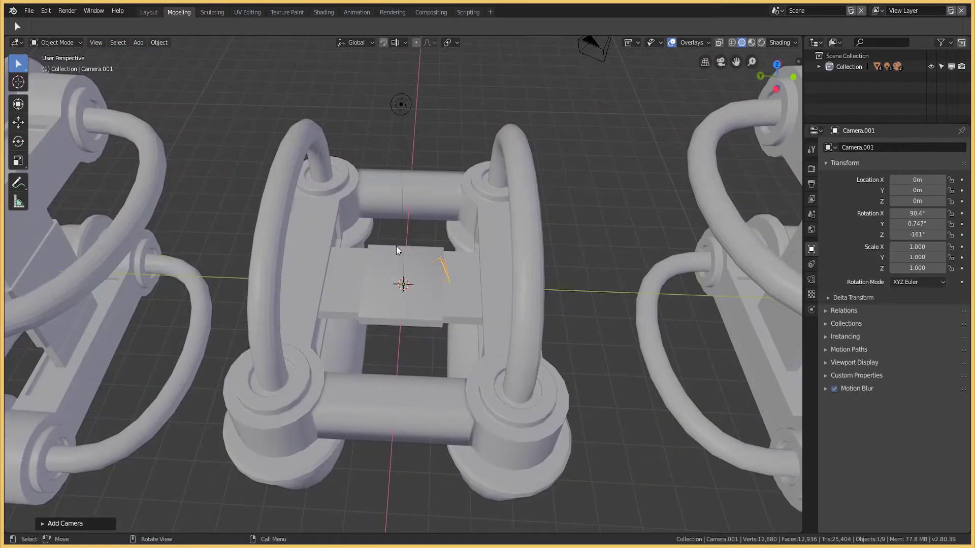
{"action": "left_click_drag", "start_coordinate": [404, 253], "coordinate": [406, 193]}
{"action": "scroll", "coordinate": [412, 169], "scroll_direction": "up", "scroll_amount": 5}
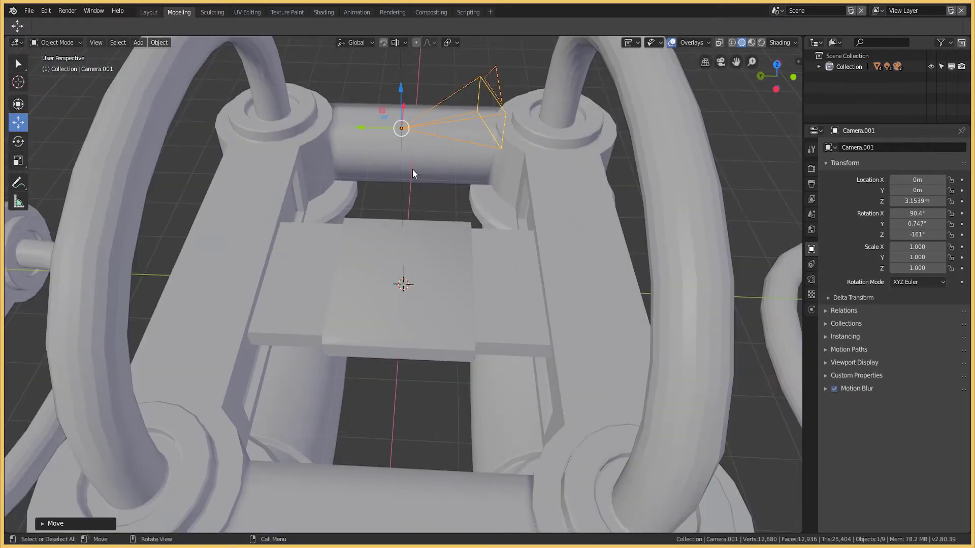
{"action": "scroll", "coordinate": [428, 120], "scroll_direction": "down", "scroll_amount": 6}
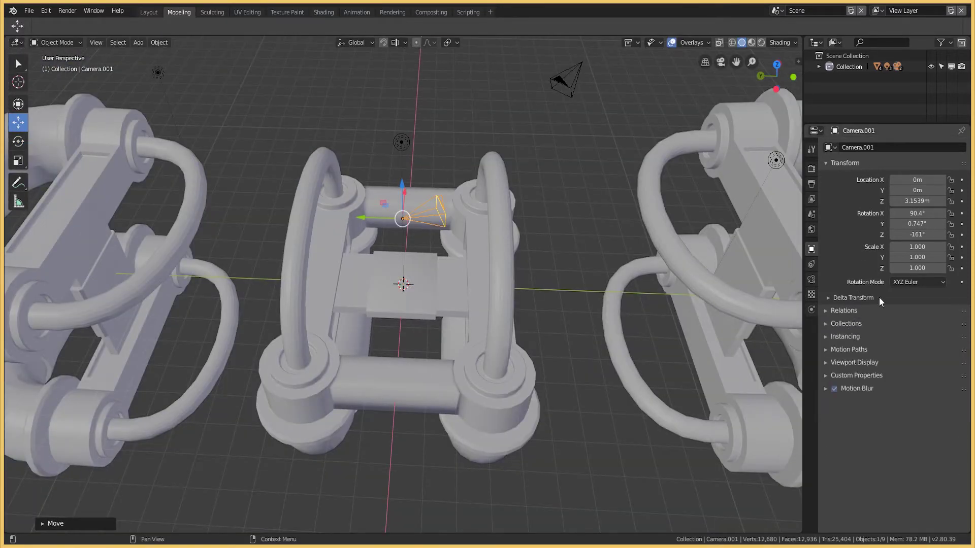
{"action": "left_click", "coordinate": [853, 338]}
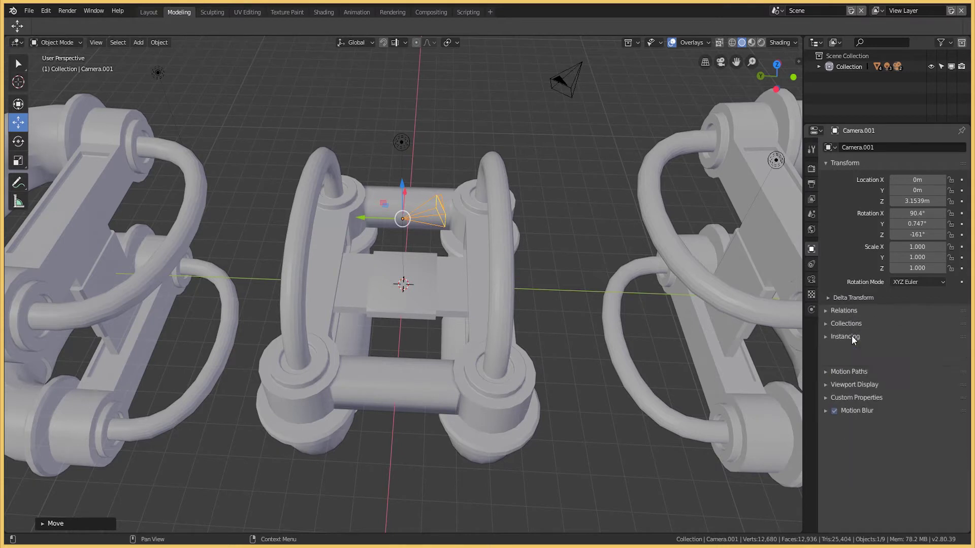
{"action": "left_click", "coordinate": [71, 521]}
{"action": "right_click", "coordinate": [401, 221]}
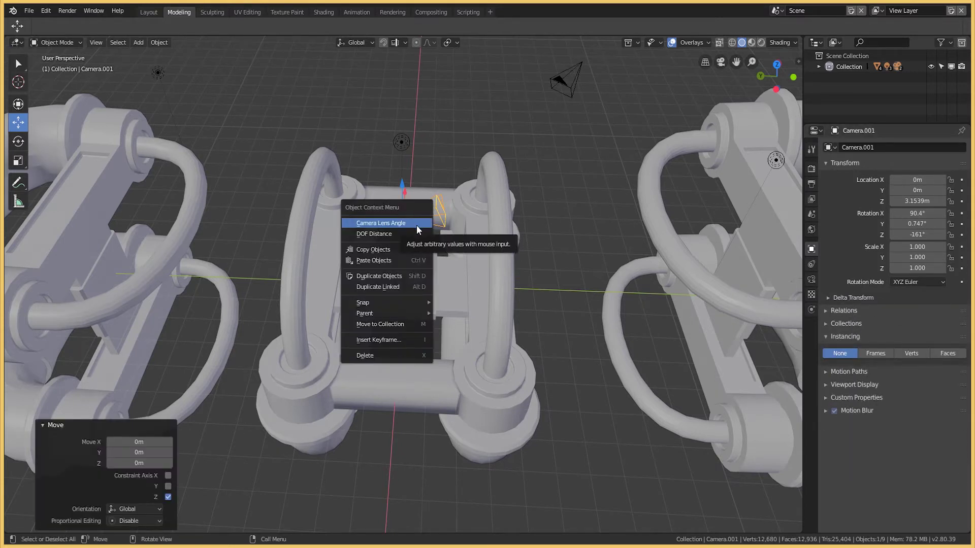
{"action": "left_click", "coordinate": [138, 43]}
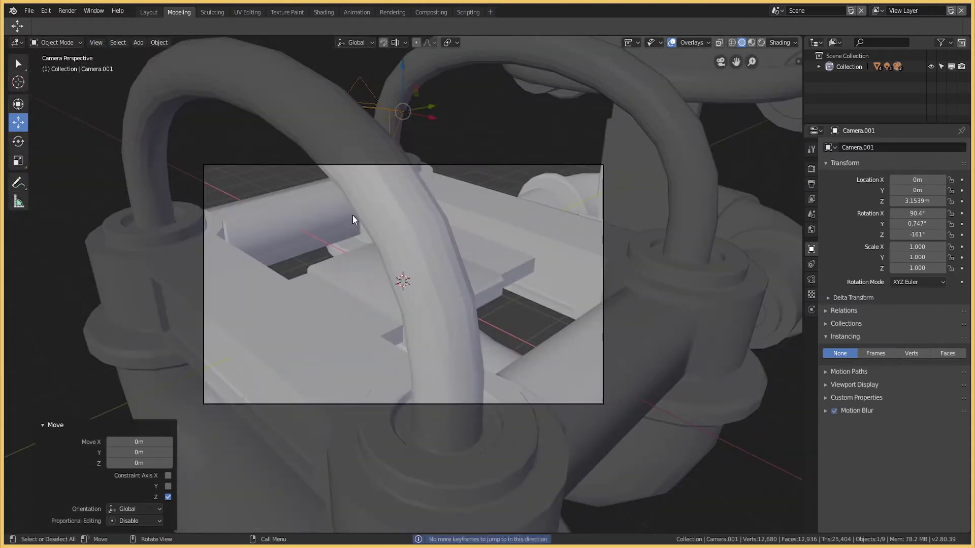
Look through the camera, turn on Lock Camera to View and frame the model from the side.
{"action": "middle_click_drag", "start_coordinate": [289, 145], "coordinate": [265, 243]}
{"action": "key", "text": "KP_0"}
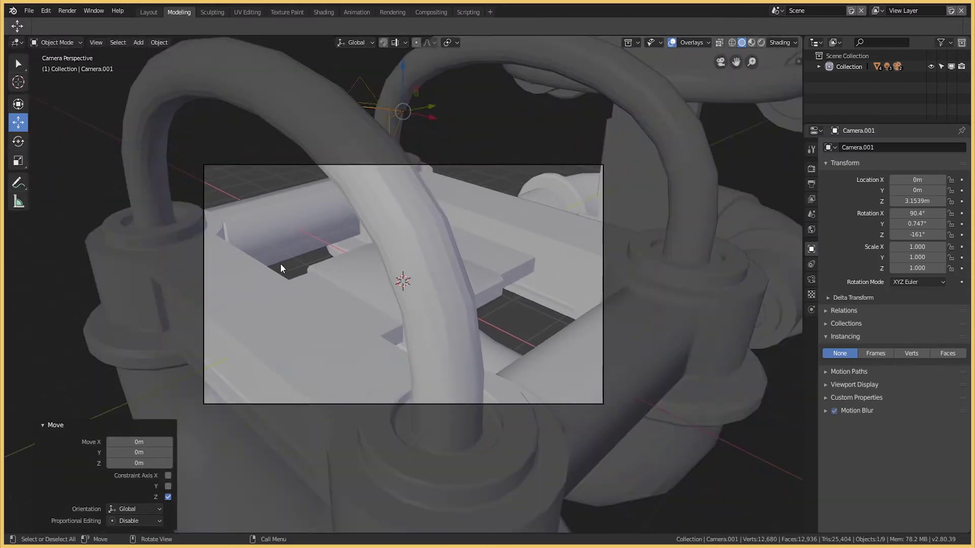
{"action": "key", "text": "n"}
{"action": "left_click", "coordinate": [794, 343]}
{"action": "middle_click_drag", "start_coordinate": [558, 279], "coordinate": [406, 178]}
{"action": "left_click", "coordinate": [18, 64]}
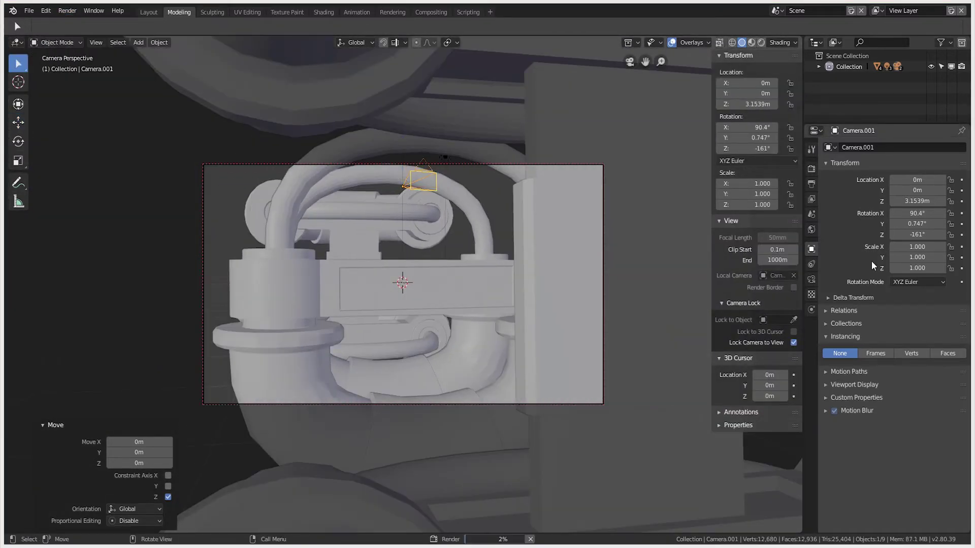
Preview the scene in rendered shading through the camera and inspect the Cycles render settings.
{"action": "left_click", "coordinate": [761, 42]}
{"action": "left_click", "coordinate": [812, 169]}
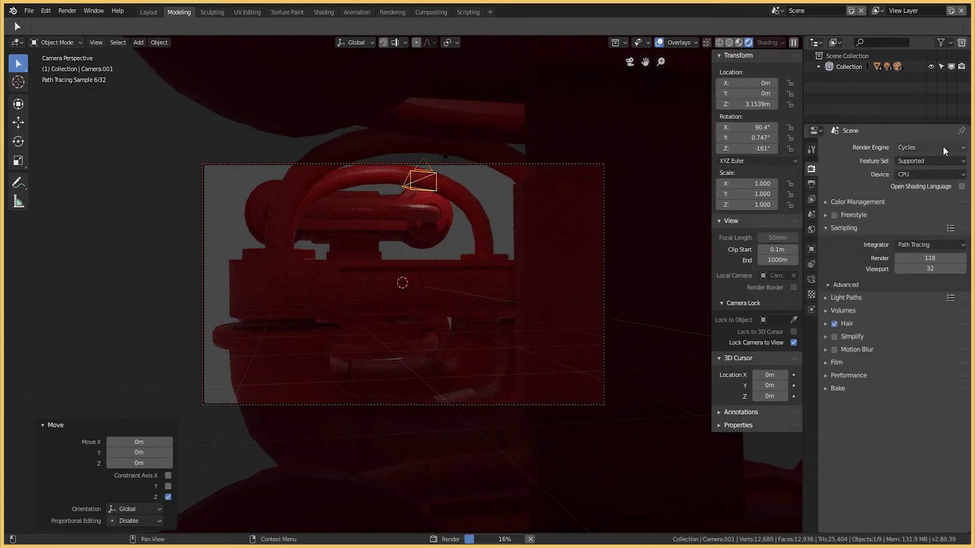
{"action": "left_click", "coordinate": [67, 10]}
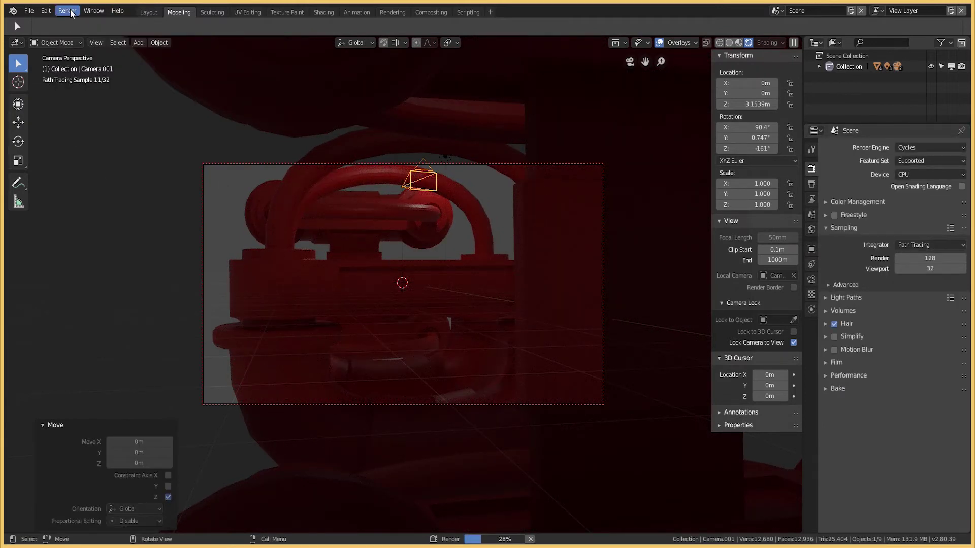
{"action": "left_click", "coordinate": [732, 42]}
{"action": "key", "text": "shift+z"}
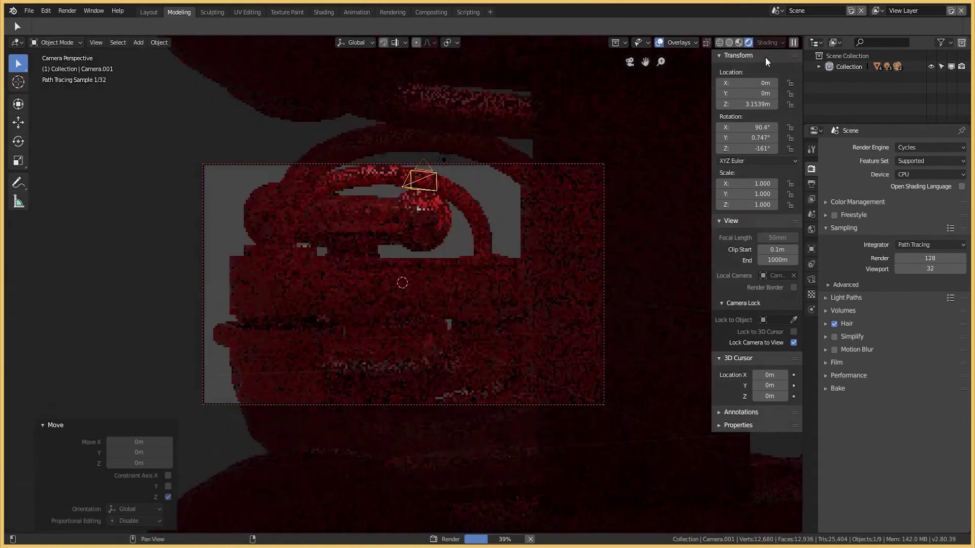
{"action": "key", "text": "KP_0"}
{"action": "left_click", "coordinate": [67, 11]}
{"action": "left_click", "coordinate": [392, 12]}
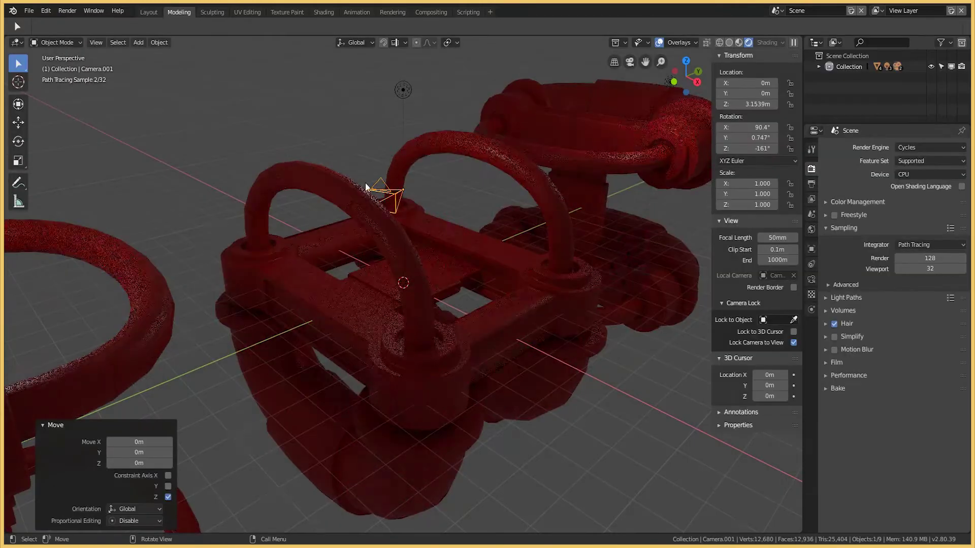
Select the outer model copy on the positive Y side and switch the viewport back to solid shading.
{"action": "left_click", "coordinate": [570, 163]}
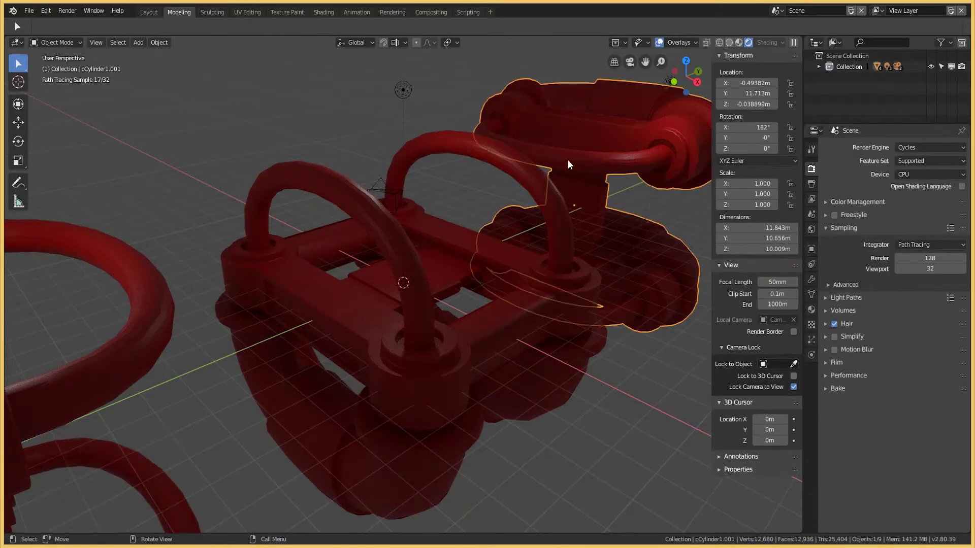
{"action": "middle_click_drag", "start_coordinate": [570, 163], "coordinate": [491, 326]}
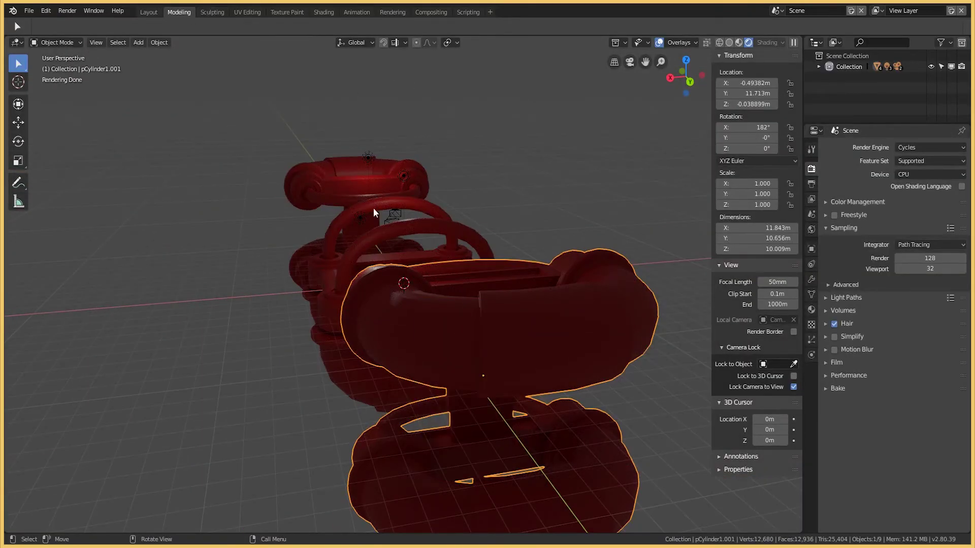
{"action": "left_click", "coordinate": [729, 42]}
{"action": "left_click", "coordinate": [61, 42]}
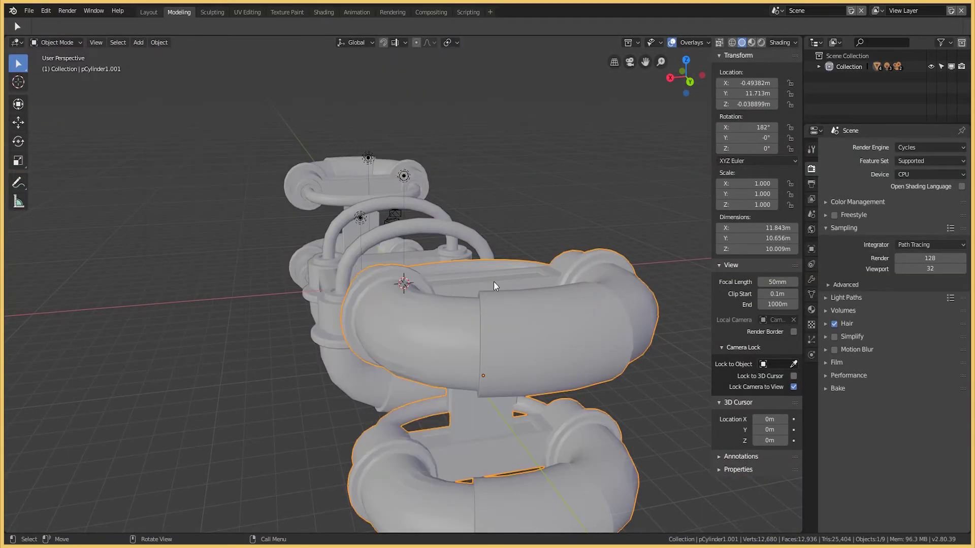
{"action": "middle_click_drag", "start_coordinate": [493, 286], "coordinate": [387, 302]}
{"action": "scroll", "coordinate": [406, 304], "scroll_direction": "up", "scroll_amount": 5}
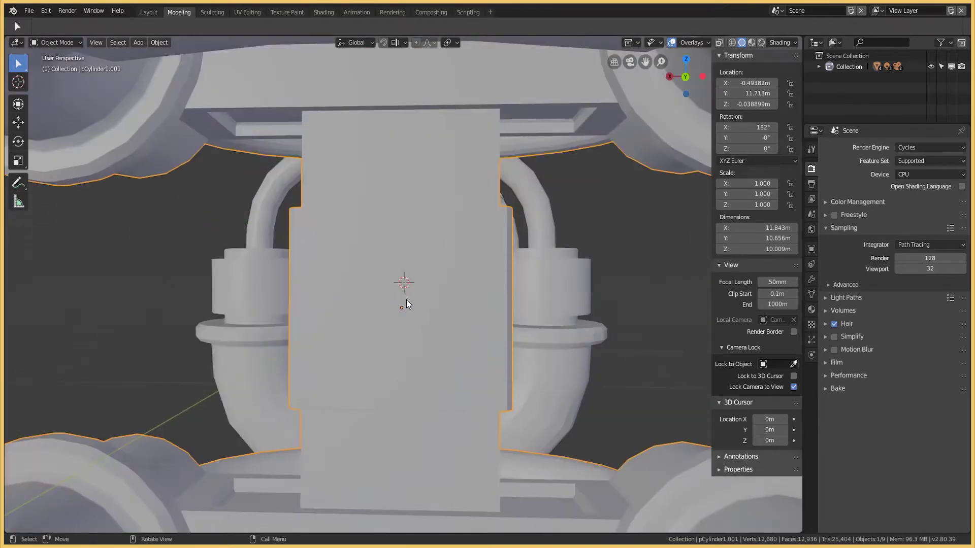
Open the Shading workspace and add a Glass BSDF node beside the red material's existing nodes.
{"action": "left_click", "coordinate": [324, 12]}
{"action": "key", "text": "shift+a"}
{"action": "mouse_move", "coordinate": [529, 441]}
{"action": "left_click", "coordinate": [579, 262]}
{"action": "left_click", "coordinate": [639, 407]}
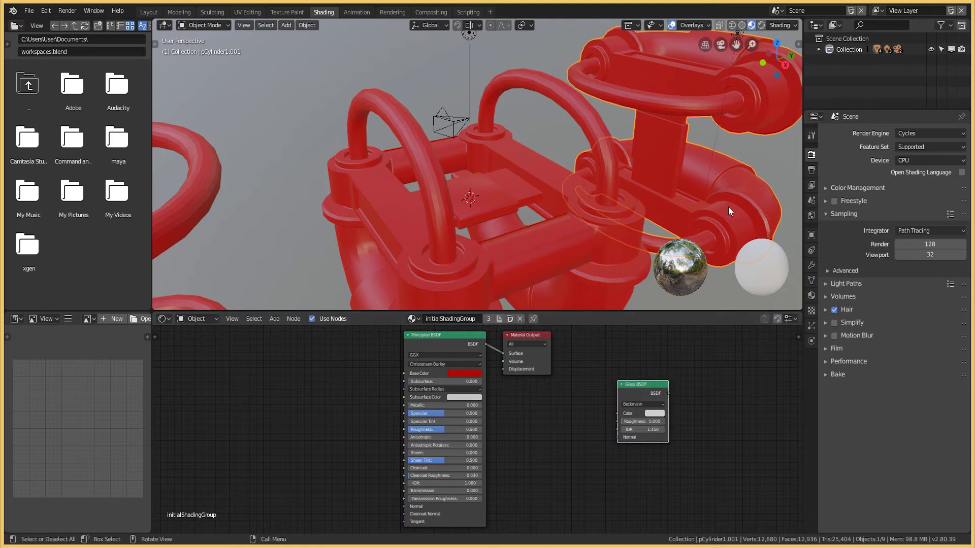
Try connecting the Glass BSDF output to the Principled BSDF's Base Color, placing the glass node in front of it.
{"action": "left_click", "coordinate": [811, 280]}
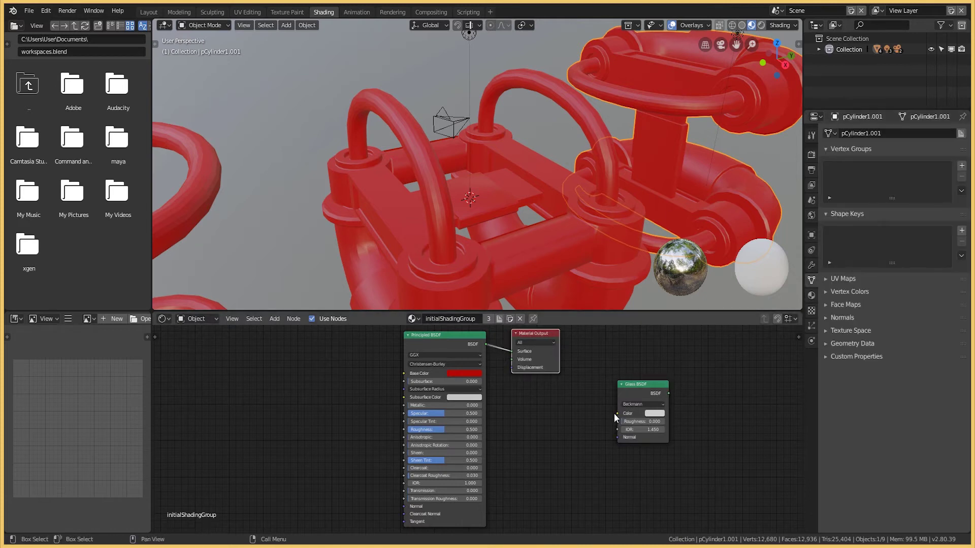
{"action": "scroll", "coordinate": [512, 350], "scroll_direction": "up", "scroll_amount": 1}
{"action": "left_click_drag", "start_coordinate": [428, 330], "coordinate": [341, 353]}
{"action": "left_click", "coordinate": [408, 360]}
{"action": "left_click_drag", "start_coordinate": [660, 376], "coordinate": [222, 366]}
{"action": "left_click_drag", "start_coordinate": [262, 378], "coordinate": [369, 404]}
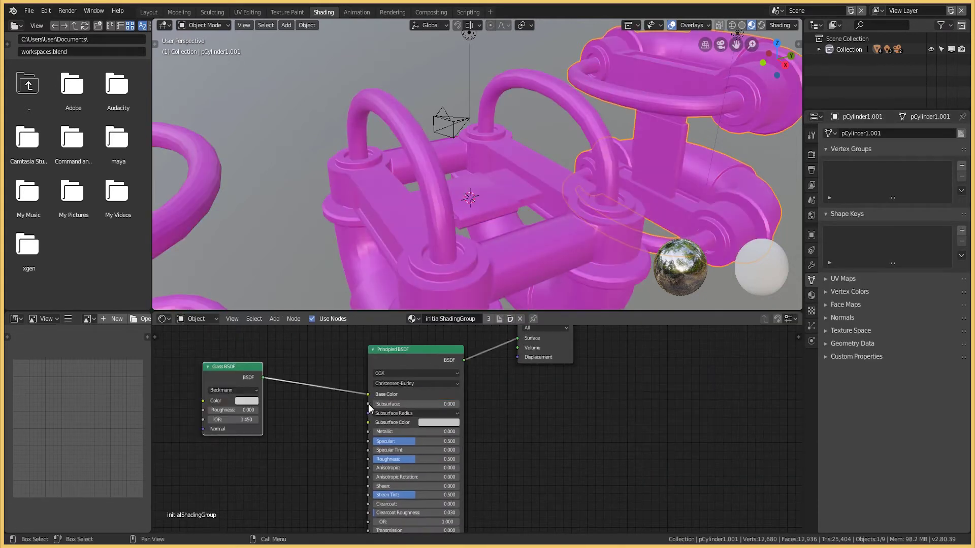
{"action": "key", "text": "ctrl+z"}
Add a second material slot to the selected copy and create a new material in it.
{"action": "left_click", "coordinate": [811, 295]}
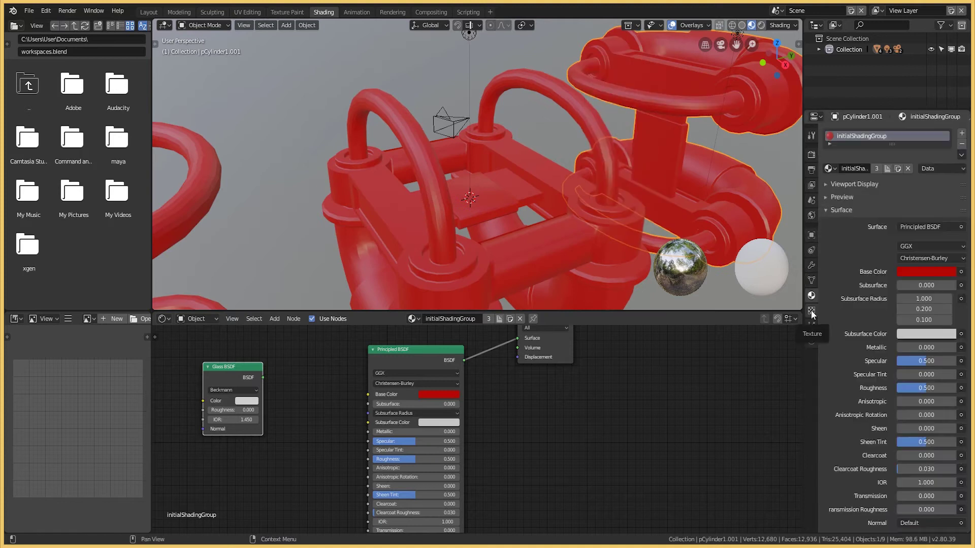
{"action": "right_click", "coordinate": [663, 144]}
{"action": "left_click", "coordinate": [962, 134]}
{"action": "left_click", "coordinate": [465, 319]}
Add a Glass BSDF with a green colour to the new material and connect its output to the Principled BSDF's Base Color.
{"action": "right_click", "coordinate": [272, 464]}
{"action": "key", "text": "shift+a"}
{"action": "mouse_move", "coordinate": [294, 381]}
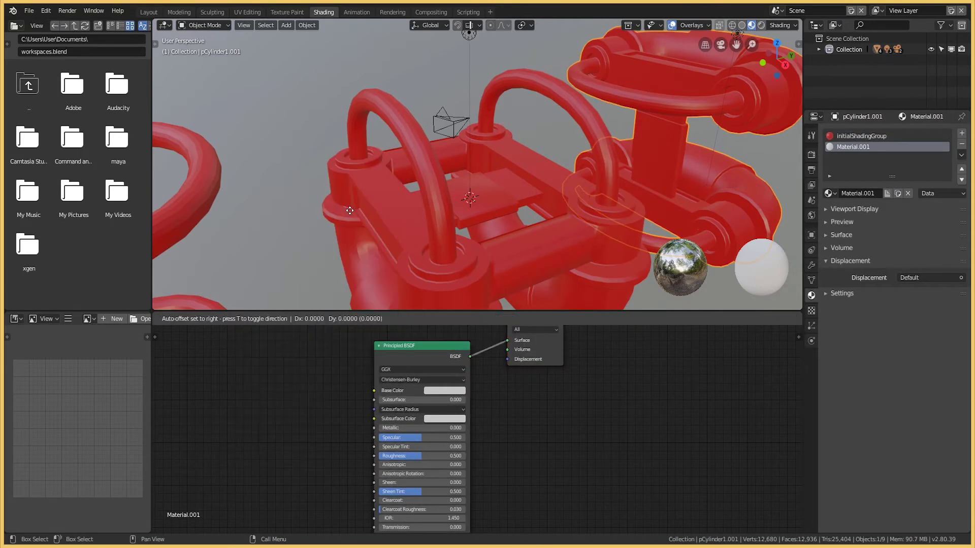
{"action": "left_click", "coordinate": [354, 205]}
{"action": "left_click_drag", "start_coordinate": [312, 393], "coordinate": [374, 390]}
Assign Material.001 to the copy's first material slot and expand the material's viewport display settings.
{"action": "right_click", "coordinate": [907, 133]}
{"action": "left_click", "coordinate": [890, 146]}
{"action": "right_click", "coordinate": [833, 165]}
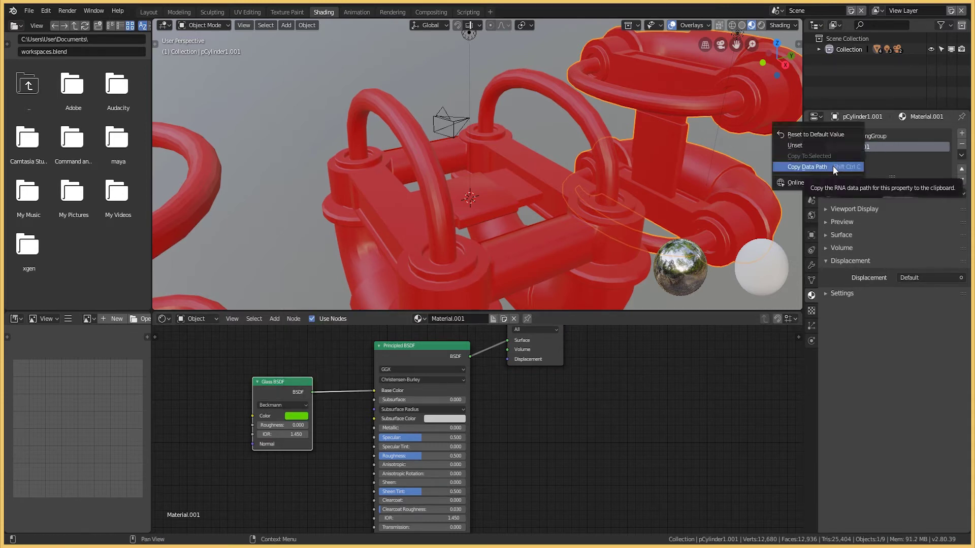
{"action": "right_click", "coordinate": [696, 185]}
{"action": "right_click", "coordinate": [680, 358]}
{"action": "left_click", "coordinate": [863, 135]}
{"action": "left_click", "coordinate": [858, 147]}
{"action": "left_click", "coordinate": [274, 319]}
{"action": "mouse_move", "coordinate": [234, 319]}
{"action": "left_click", "coordinate": [858, 208]}
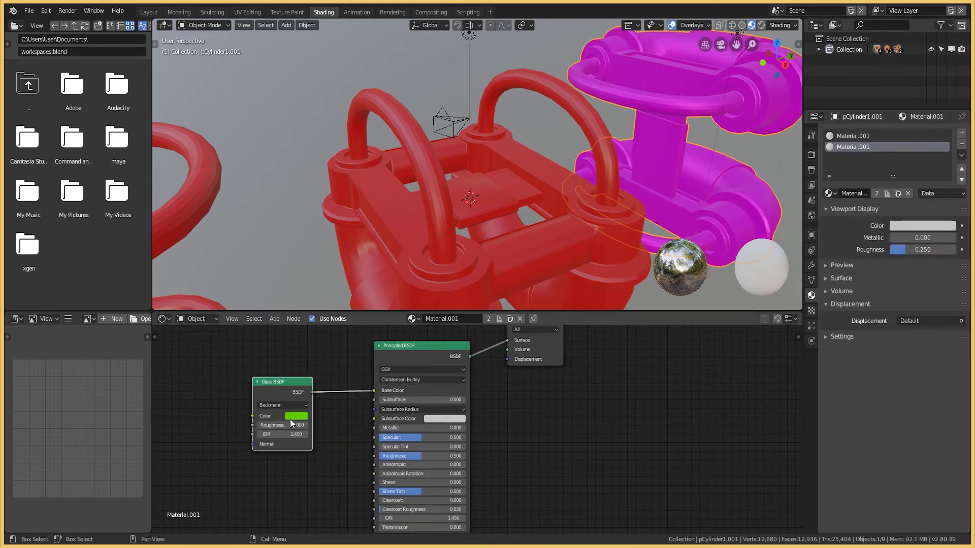
Recolour Material.001 with a teal glass colour and a blue subsurface colour, and set its specular to 1.000.
{"action": "left_click", "coordinate": [444, 419]}
{"action": "left_click", "coordinate": [452, 325]}
{"action": "left_click", "coordinate": [853, 135]}
{"action": "key", "text": "ctrl+z"}
{"action": "key", "text": "ctrl+z"}
{"action": "key", "text": "ctrl+z"}
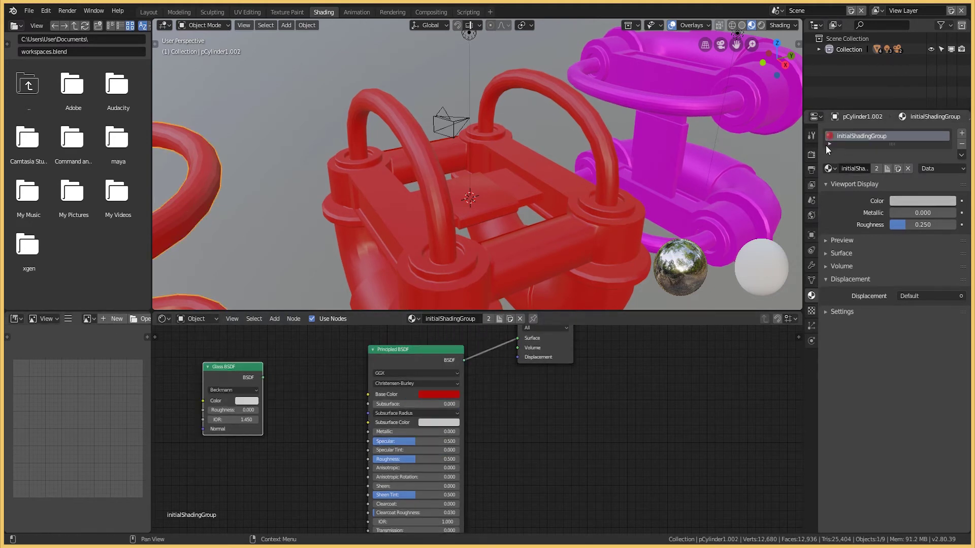
Give the outer model copy on the negative Y side a cyan material and reselect the magenta copy.
{"action": "right_click", "coordinate": [897, 147]}
{"action": "left_click", "coordinate": [831, 203]}
{"action": "left_click", "coordinate": [676, 228]}
{"action": "left_click", "coordinate": [961, 148]}
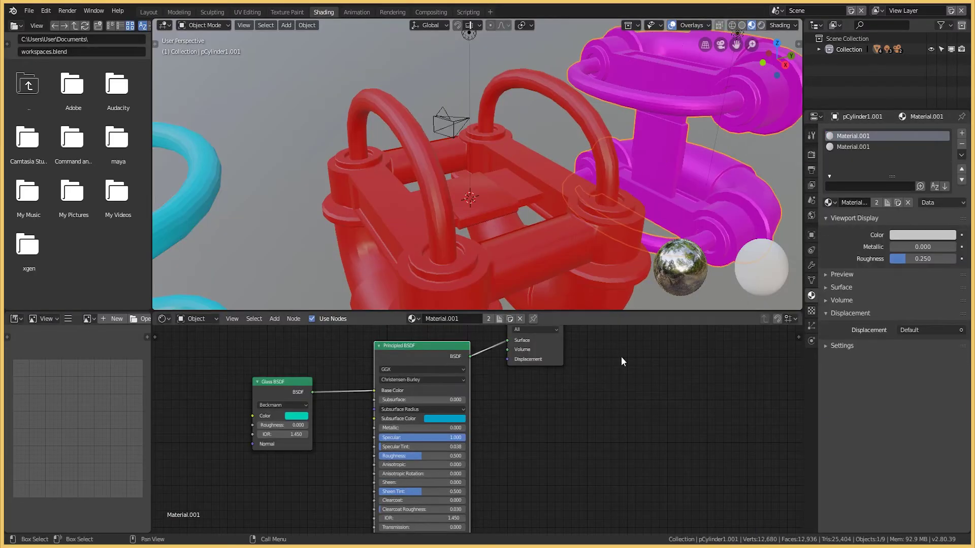
Open the volume shader choices of the magenta copy's material.
{"action": "scroll", "coordinate": [879, 340], "scroll_direction": "down", "scroll_amount": 5}
{"action": "scroll", "coordinate": [889, 249], "scroll_direction": "down", "scroll_amount": 3}
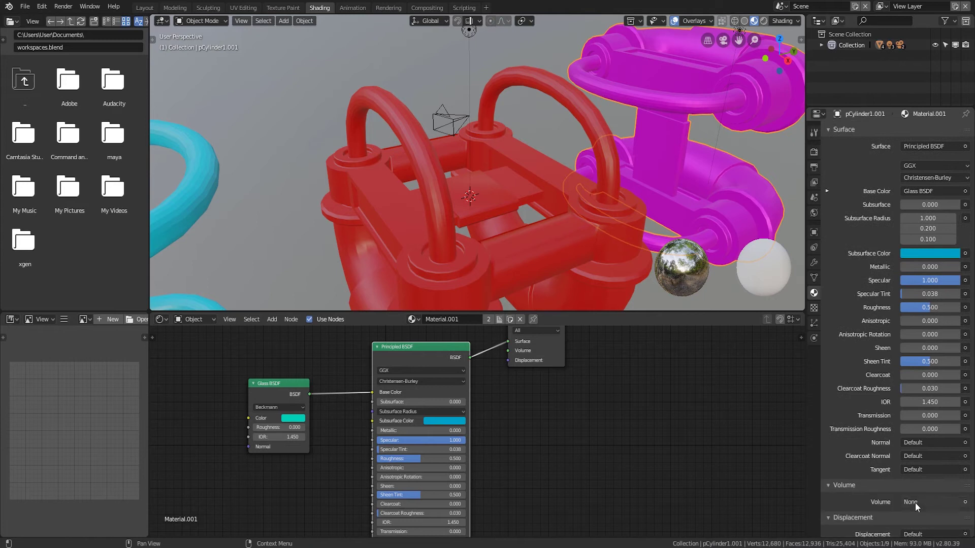
{"action": "left_click", "coordinate": [915, 503]}
{"action": "left_click", "coordinate": [914, 238]}
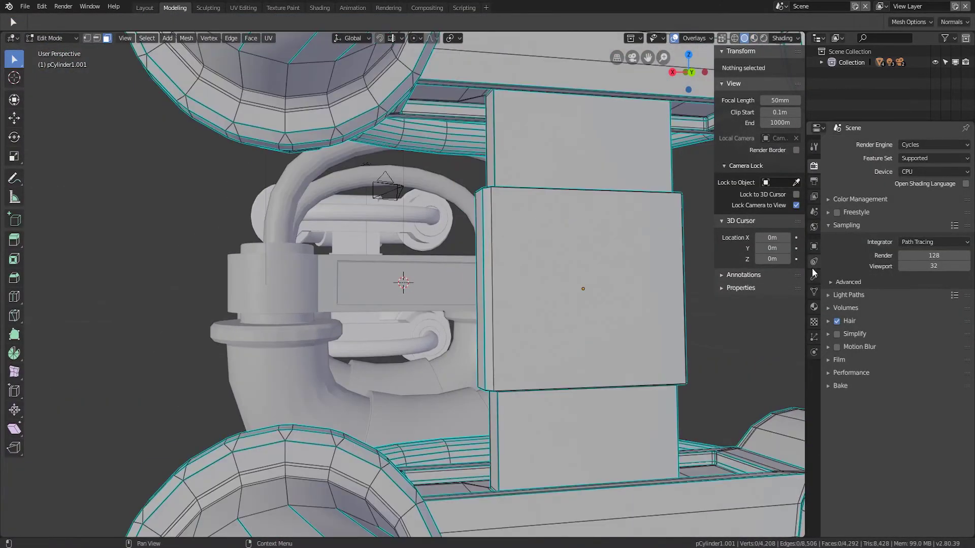
{"action": "scroll", "coordinate": [814, 274], "scroll_direction": "down", "scroll_amount": 9, "text": "ctrl"}
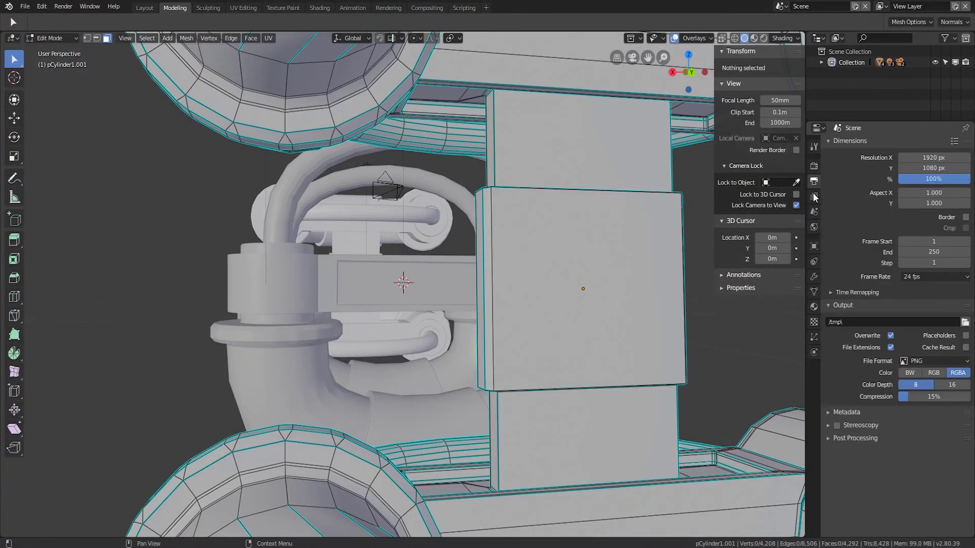
{"action": "scroll", "coordinate": [814, 274], "scroll_direction": "up", "scroll_amount": 9, "text": "ctrl"}
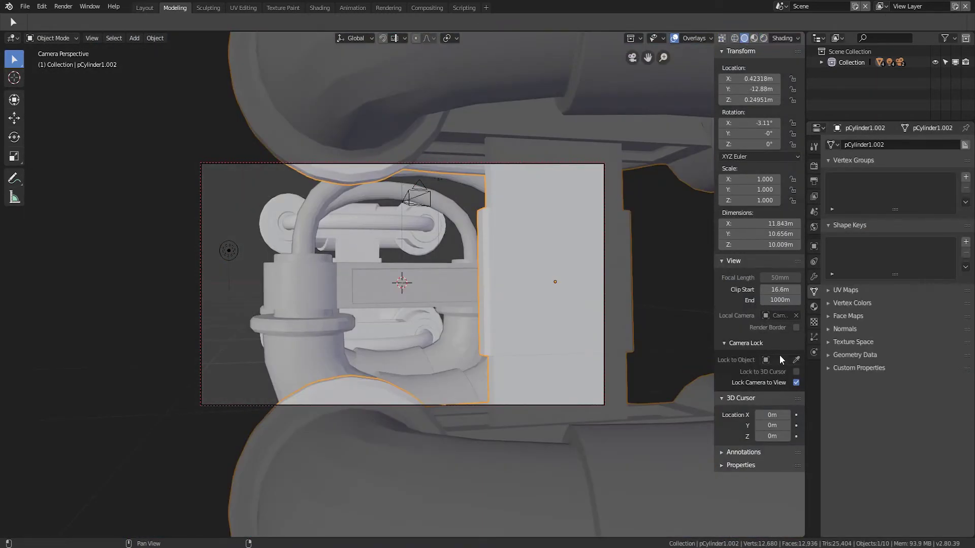
{"action": "left_click", "coordinate": [782, 360]}
{"action": "left_click", "coordinate": [746, 342]}
Select the scene camera beside the outer copy, set its depth of field distance to 100.5 m and look through it.
{"action": "key", "text": "alt+a"}
{"action": "left_click", "coordinate": [394, 327]}
{"action": "middle_click_drag", "start_coordinate": [394, 327], "coordinate": [487, 304]}
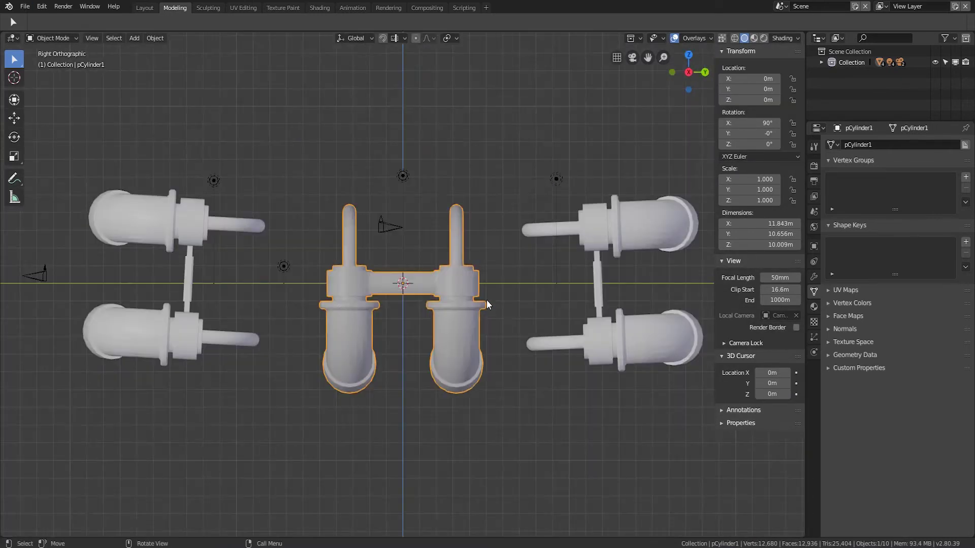
{"action": "left_click", "coordinate": [34, 275]}
{"action": "left_click", "coordinate": [844, 345]}
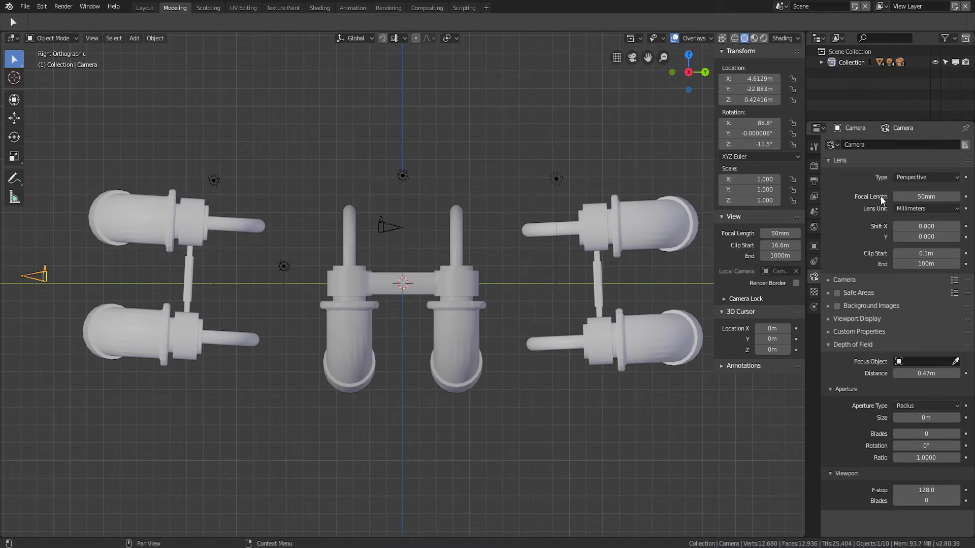
{"action": "left_click", "coordinate": [844, 280]}
{"action": "left_click", "coordinate": [874, 350]}
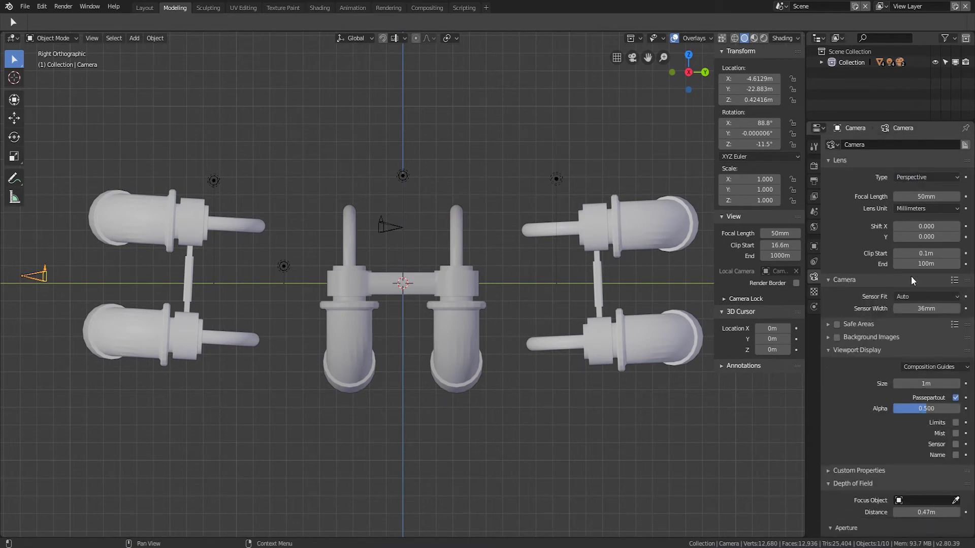
{"action": "scroll", "coordinate": [924, 309], "scroll_direction": "down", "scroll_amount": 5}
{"action": "key", "text": "KP_0"}
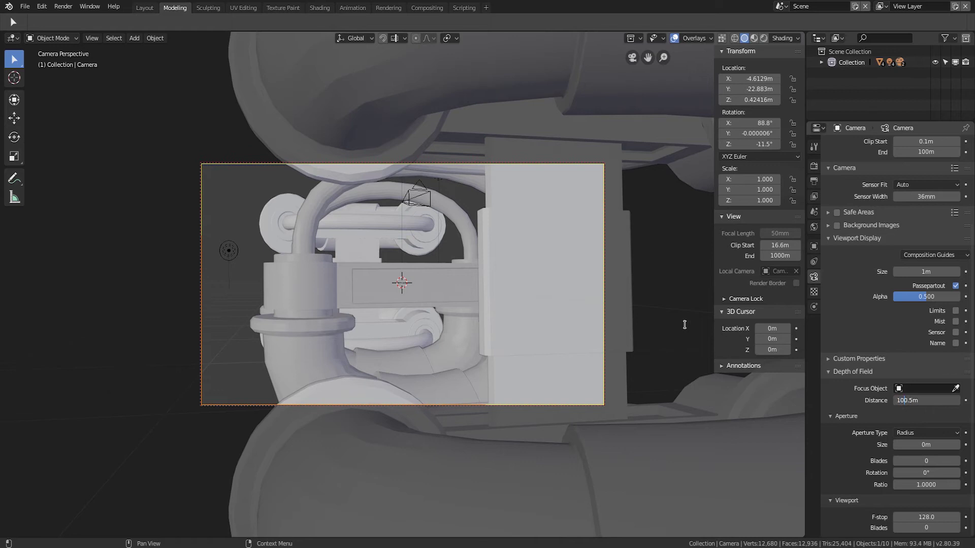
Undo the last changes and reposition the camera in the Layout workspace.
{"action": "key", "text": "ctrl+z"}
{"action": "key", "text": "ctrl+z"}
{"action": "key", "text": "ctrl+z"}
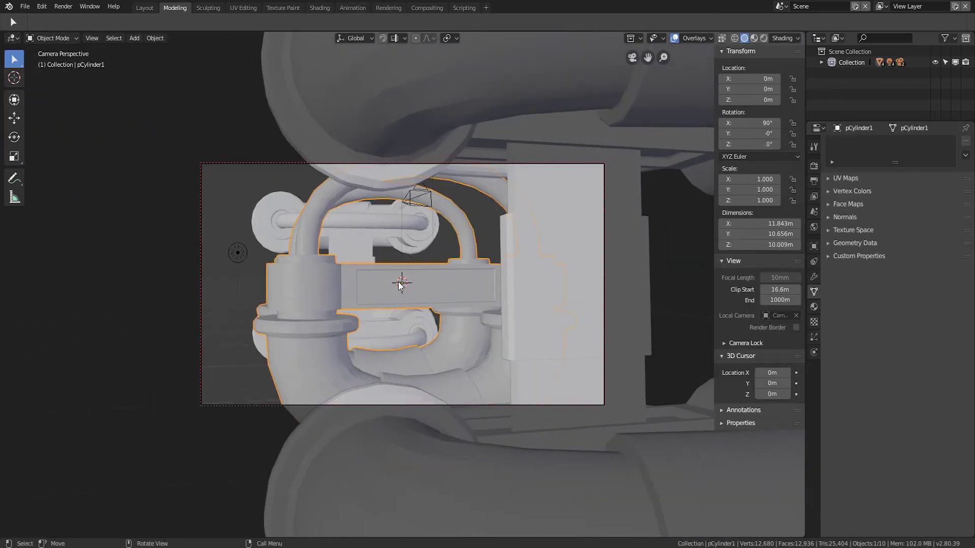
{"action": "left_click", "coordinate": [14, 60]}
{"action": "key", "text": "g"}
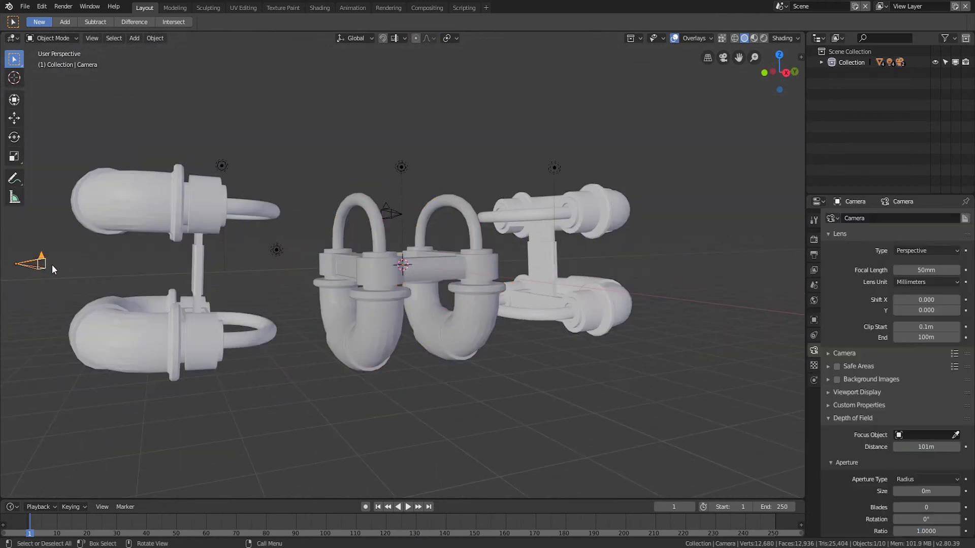
{"action": "middle_click_drag", "start_coordinate": [54, 267], "coordinate": [376, 259]}
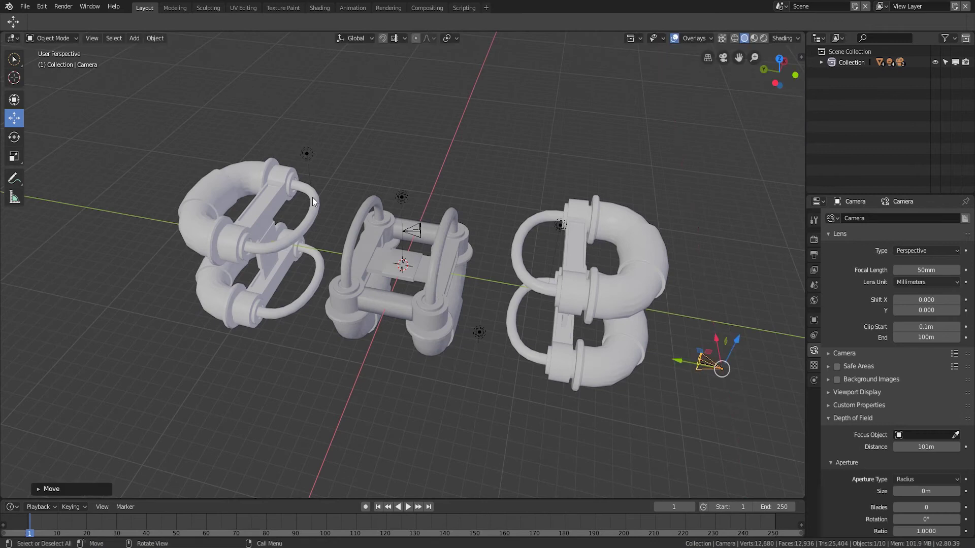
Reframe the central model through the camera and render the still image.
{"action": "key", "text": "KP_0"}
{"action": "scroll", "coordinate": [863, 310], "scroll_direction": "down", "scroll_amount": 2}
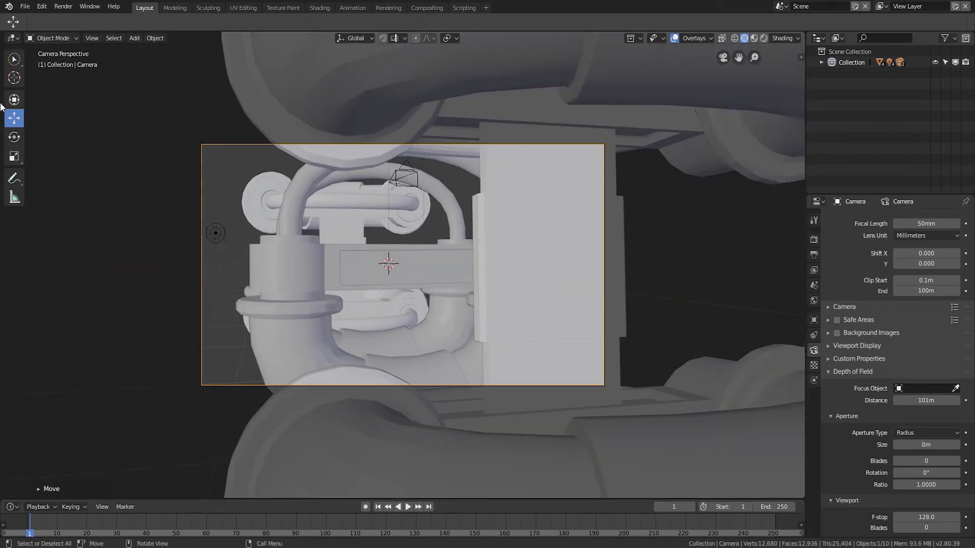
{"action": "key", "text": "n"}
{"action": "mouse_move", "coordinate": [458, 279]}
{"action": "middle_mouse_down"}
{"action": "mouse_move", "coordinate": [461, 290]}
{"action": "mouse_move", "coordinate": [461, 283]}
{"action": "middle_mouse_up"}
{"action": "left_click", "coordinate": [63, 7]}
{"action": "left_click", "coordinate": [78, 20]}
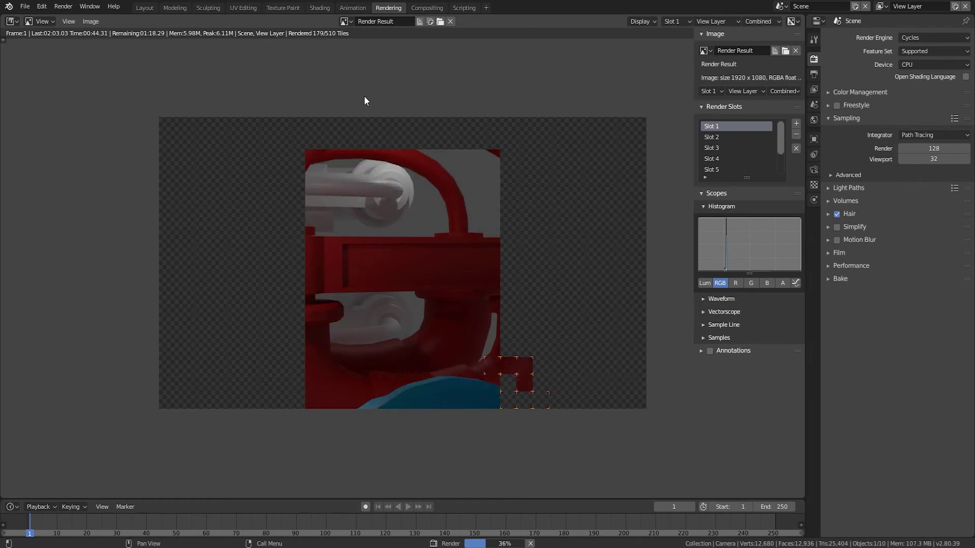
{"action": "left_click", "coordinate": [934, 64]}
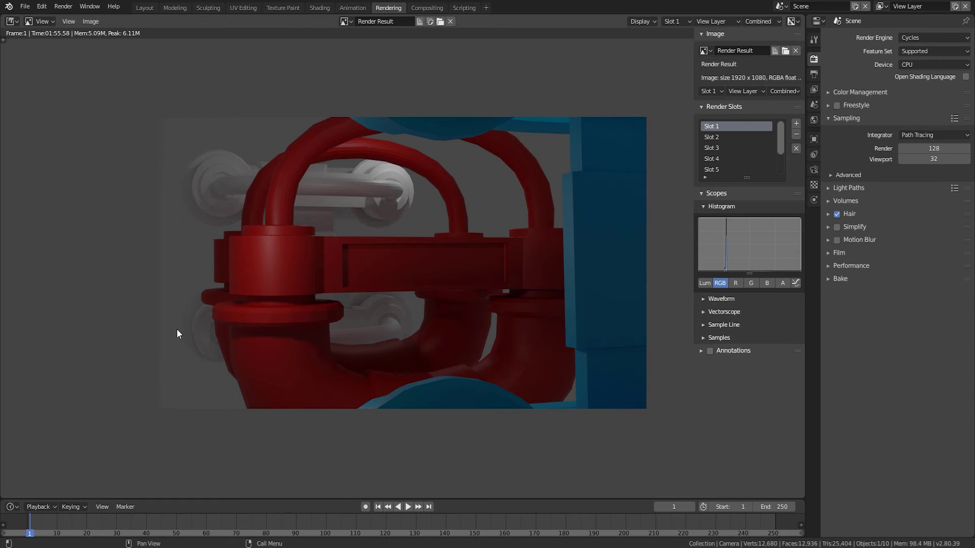
Save the rendered image to drive D as Blender test image.png.
{"action": "left_click", "coordinate": [91, 21]}
{"action": "left_click", "coordinate": [102, 116]}
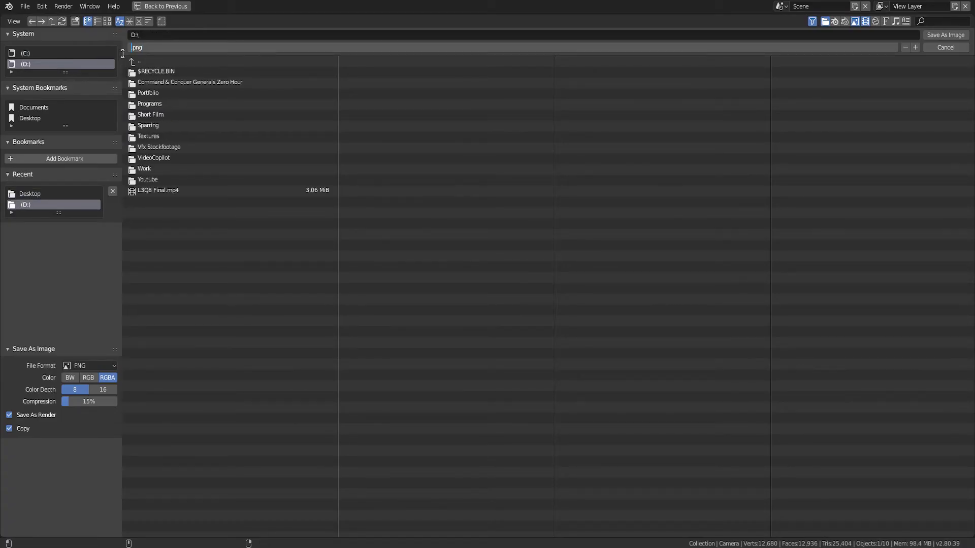
{"action": "left_click", "coordinate": [945, 34]}
Save the Blender project on the Desktop as First Project.blend.
{"action": "left_click", "coordinate": [24, 6]}
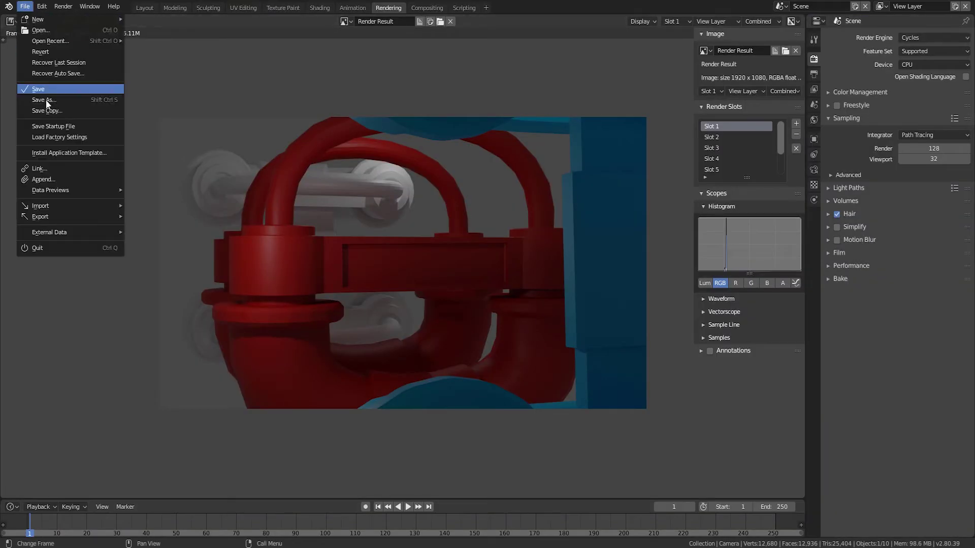
{"action": "left_click", "coordinate": [51, 48]}
{"action": "left_click", "coordinate": [167, 48]}
{"action": "key", "text": "Home"}
{"action": "key", "text": "ctrl+Delete"}
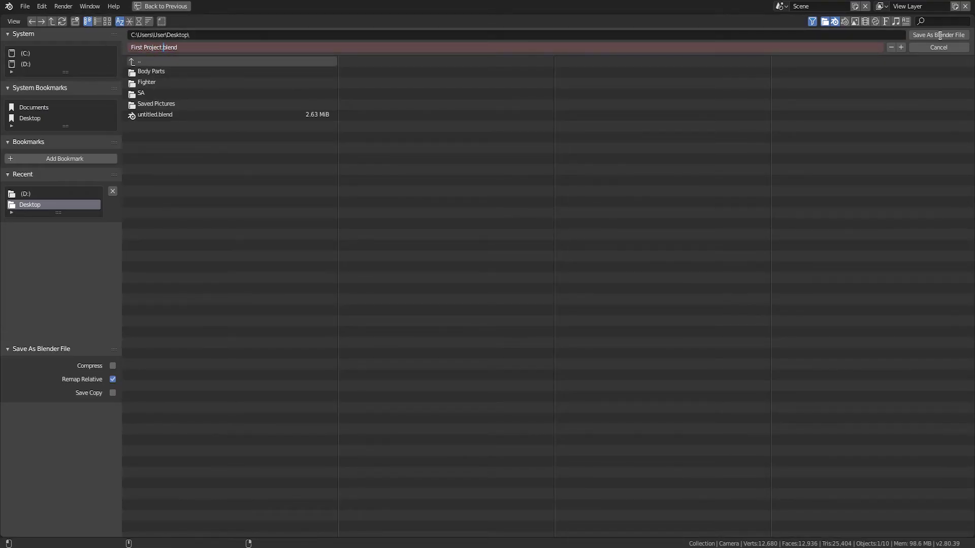
{"action": "left_click", "coordinate": [940, 35]}
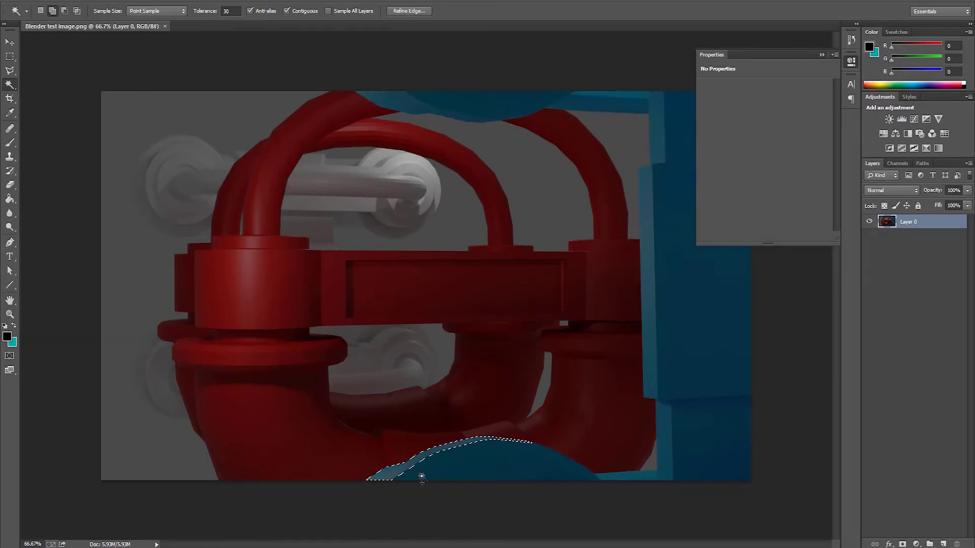
Switch to Photoshop, select the blue foreground parts of the render and isolate them on a duplicate of Layer 0.
{"action": "key", "text": "ctrl+alt+r"}
{"action": "left_click", "coordinate": [772, 329]}
{"action": "right_click", "coordinate": [906, 222]}
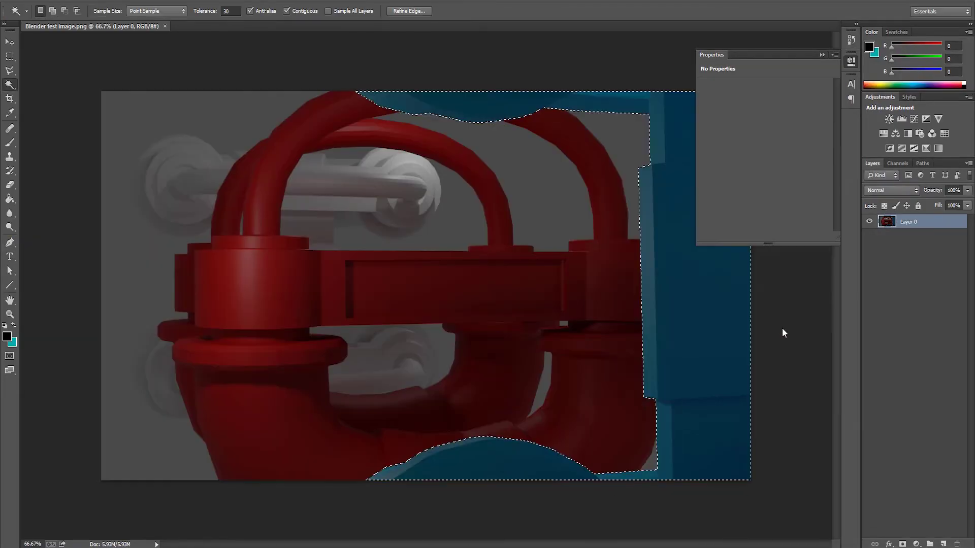
{"action": "left_click", "coordinate": [793, 146]}
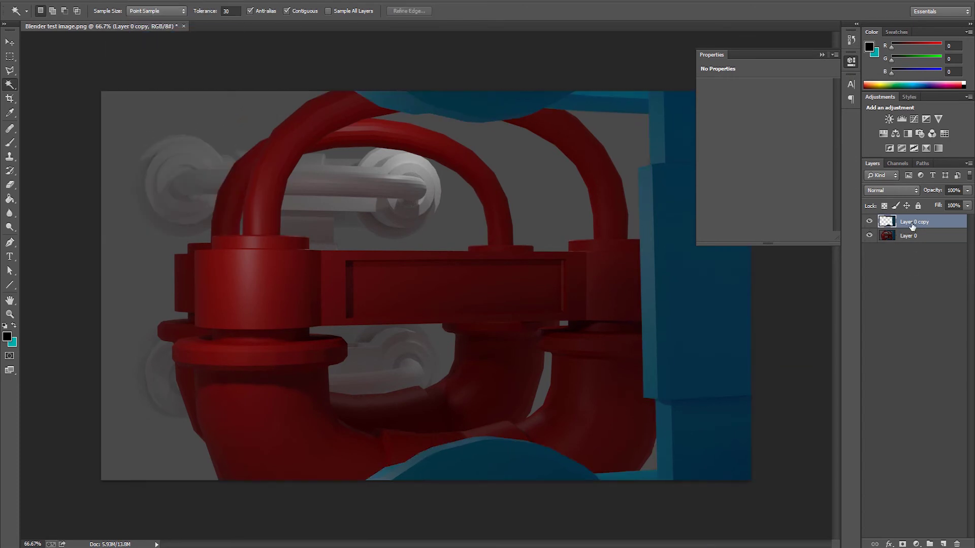
Try stretching the blue foreground layer horizontally to 100.76% with Free Transform.
{"action": "left_click", "coordinate": [279, 8]}
{"action": "key", "text": "Return"}
{"action": "key", "text": "ctrl+t"}
{"action": "left_click_drag", "start_coordinate": [350, 90], "coordinate": [566, 481]}
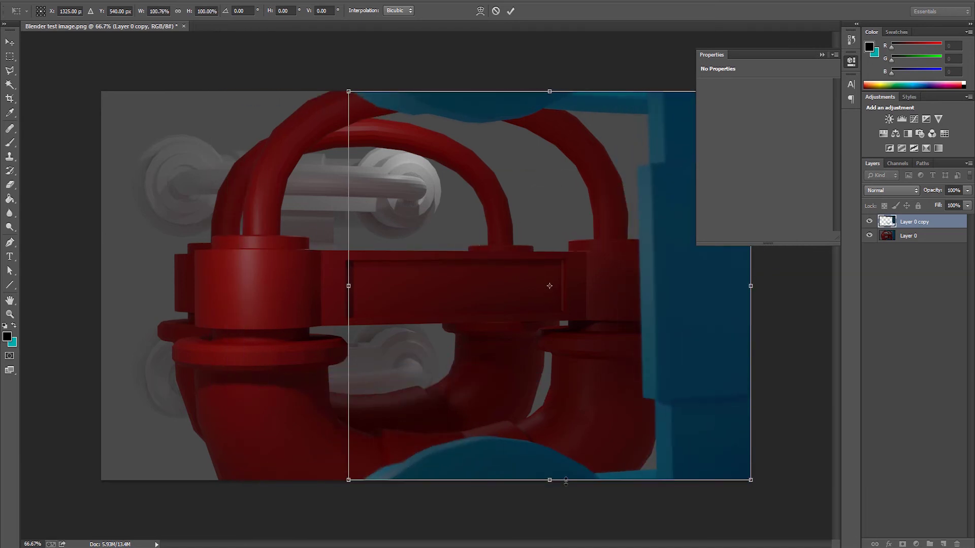
{"action": "key", "text": "Return"}
Try isolating the scene without the blue foreground on a second duplicate of Layer 0 using an inverted selection.
{"action": "key", "text": "w"}
{"action": "left_click", "coordinate": [452, 183]}
{"action": "double_click", "coordinate": [908, 236]}
{"action": "left_click", "coordinate": [133, 1]}
{"action": "left_click", "coordinate": [147, 35]}
{"action": "key", "text": "v"}
{"action": "right_click", "coordinate": [886, 235]}
{"action": "right_click", "coordinate": [916, 240]}
{"action": "left_click", "coordinate": [806, 147]}
{"action": "key", "text": "Return"}
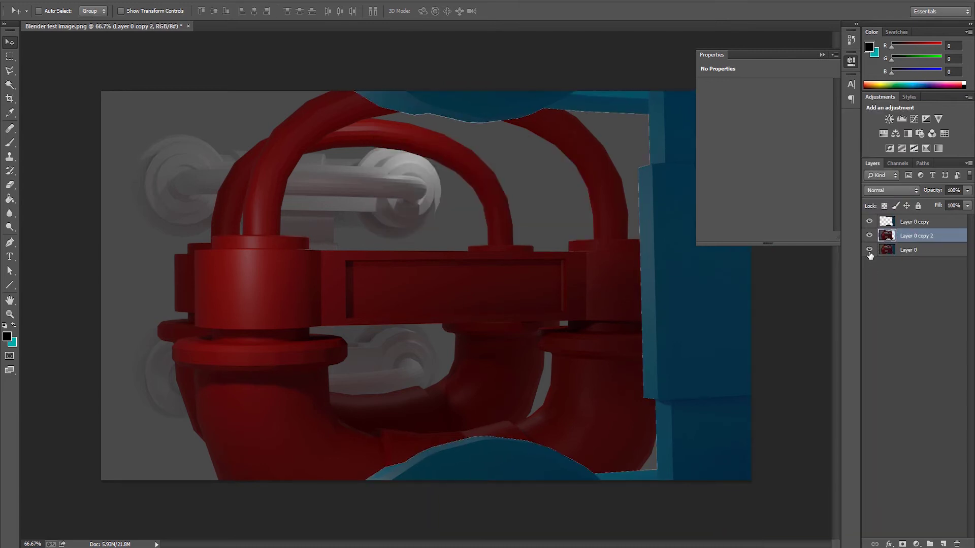
Try applying Gaussian Blur to Layer 0 and the blue foreground layer, and compare the layers by toggling visibility.
{"action": "left_click", "coordinate": [909, 249]}
{"action": "left_click", "coordinate": [224, 1]}
{"action": "left_click", "coordinate": [239, 105]}
{"action": "left_click", "coordinate": [549, 135]}
{"action": "left_click", "coordinate": [915, 222]}
{"action": "left_click", "coordinate": [223, 1]}
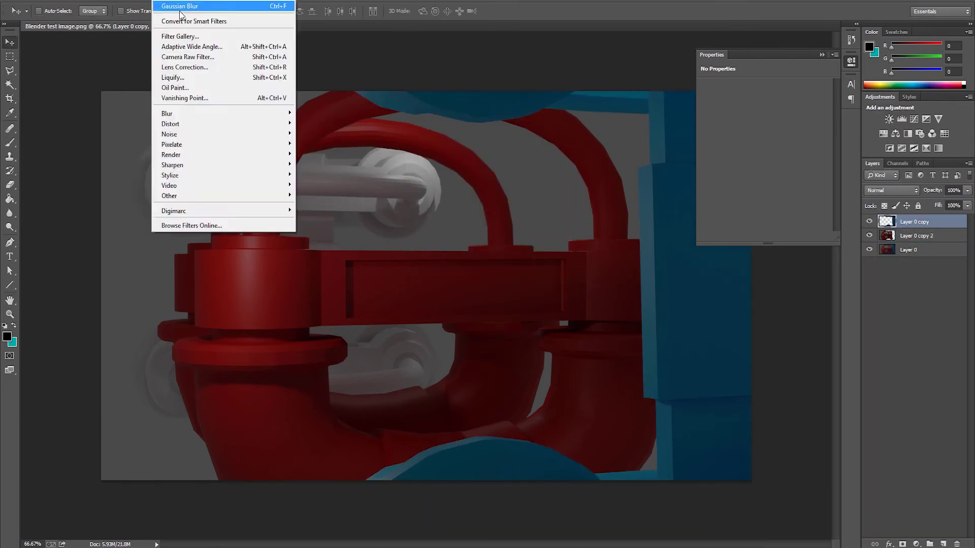
{"action": "left_click", "coordinate": [234, 7]}
{"action": "left_click", "coordinate": [869, 236]}
{"action": "left_click", "coordinate": [869, 237]}
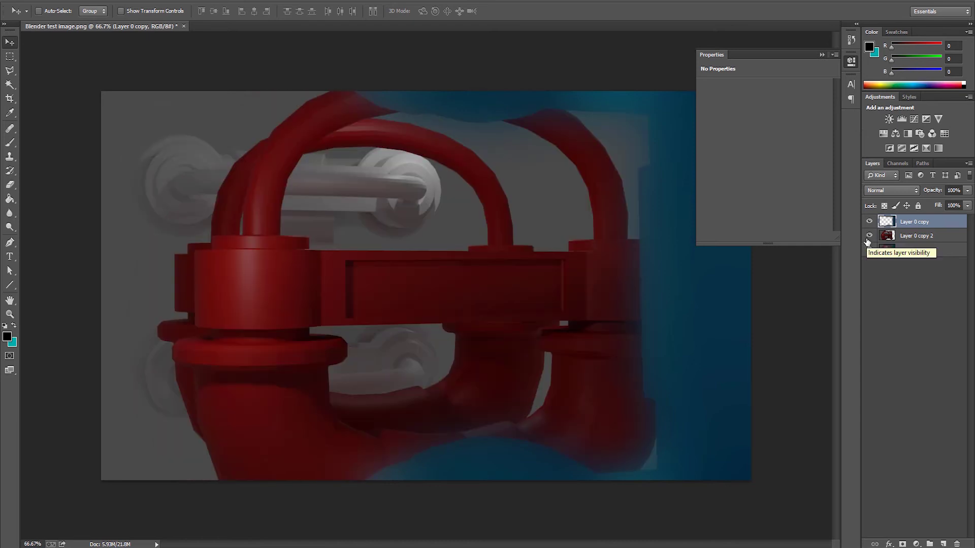
Hide the blue foreground layer and try cloning the red arch into Layer 0's cleared area with a 175 px Clone Stamp.
{"action": "left_click", "coordinate": [909, 236]}
{"action": "left_click", "coordinate": [887, 235], "text": "ctrl"}
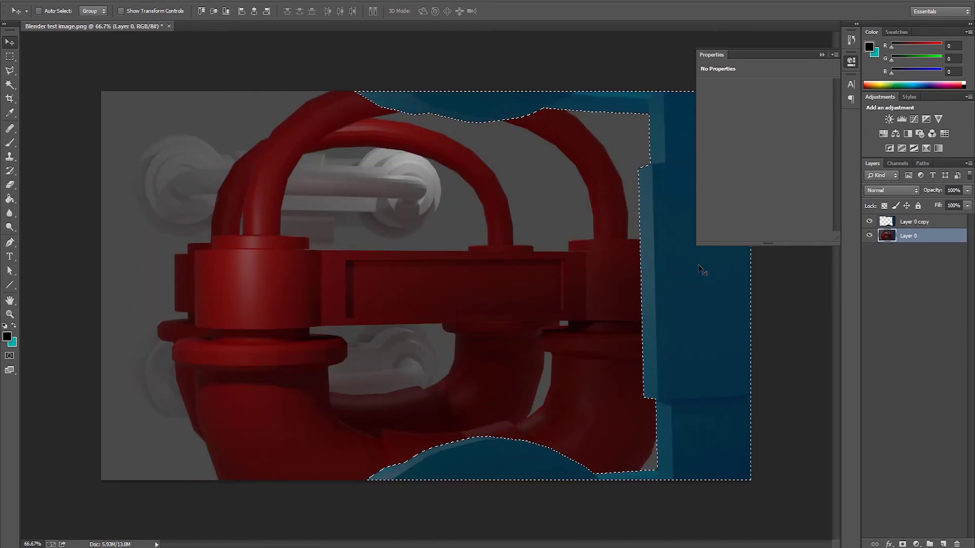
{"action": "left_click", "coordinate": [869, 221]}
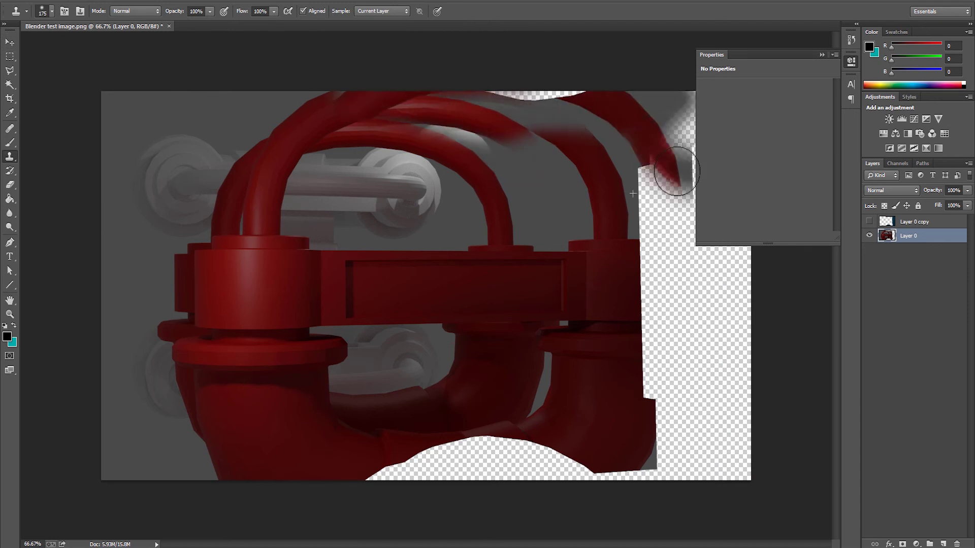
{"action": "left_click_drag", "start_coordinate": [677, 171], "coordinate": [655, 277]}
{"action": "key", "text": "ctrl+alt+z"}
{"action": "key", "text": "ctrl+alt+z"}
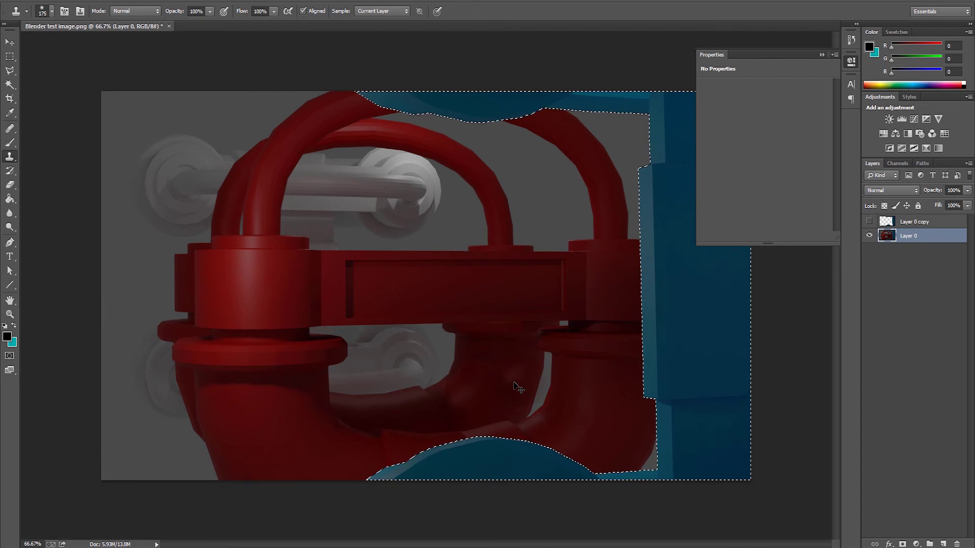
{"action": "left_click", "coordinate": [887, 222]}
{"action": "left_click", "coordinate": [870, 222]}
{"action": "left_click", "coordinate": [159, 1]}
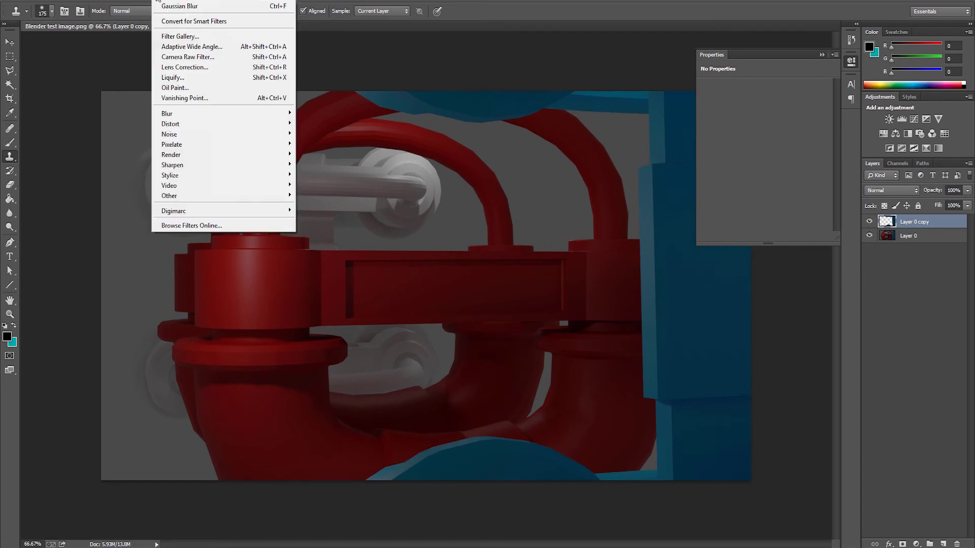
{"action": "key", "text": "Escape"}
{"action": "key", "text": "ctrl+z"}
Remove the blue foreground area from Layer 0 and select the visible foreground copy layer above it.
{"action": "key", "text": "l"}
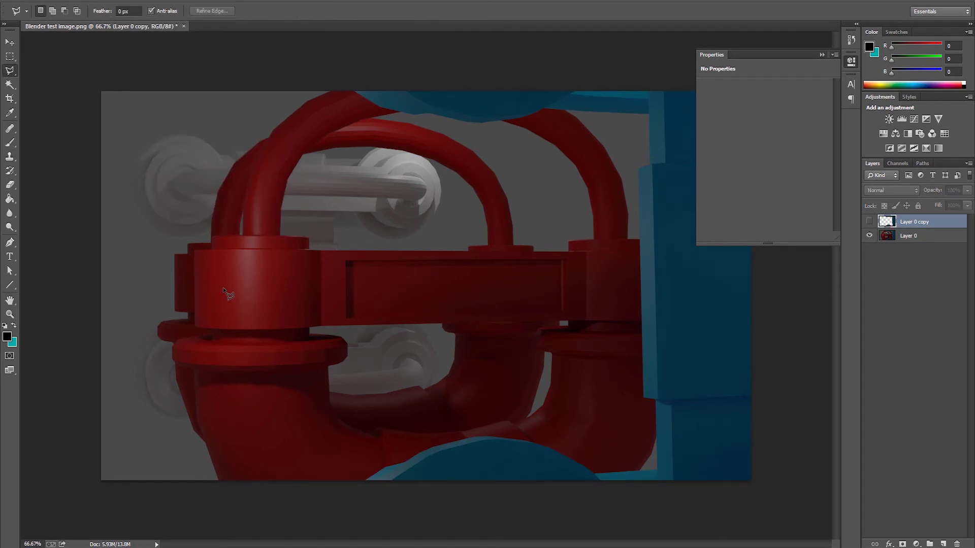
{"action": "key", "text": "ctrl+alt+r"}
{"action": "left_click_drag", "start_coordinate": [747, 207], "coordinate": [760, 207]}
{"action": "key", "text": "Escape"}
{"action": "left_click", "coordinate": [901, 236]}
{"action": "left_click", "coordinate": [869, 222]}
{"action": "key", "text": "alt+t"}
{"action": "key", "text": "Escape"}
{"action": "left_click", "coordinate": [886, 223]}
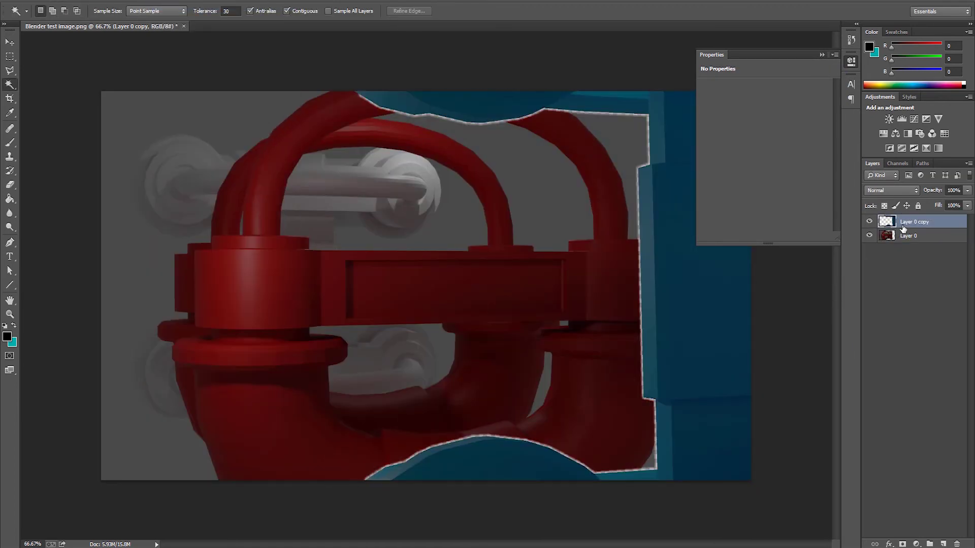
Set the foreground colour to a sampled blue-grey, add a new layer, clear the selection and reapply the last blur to the blue foreground.
{"action": "left_click", "coordinate": [7, 337]}
{"action": "left_click", "coordinate": [584, 131]}
{"action": "key", "text": "v"}
{"action": "key", "text": "ctrl+shift+n"}
{"action": "key", "text": "ctrl+d"}
{"action": "key", "text": "ctrl+alt+f"}
{"action": "key", "text": "Return"}
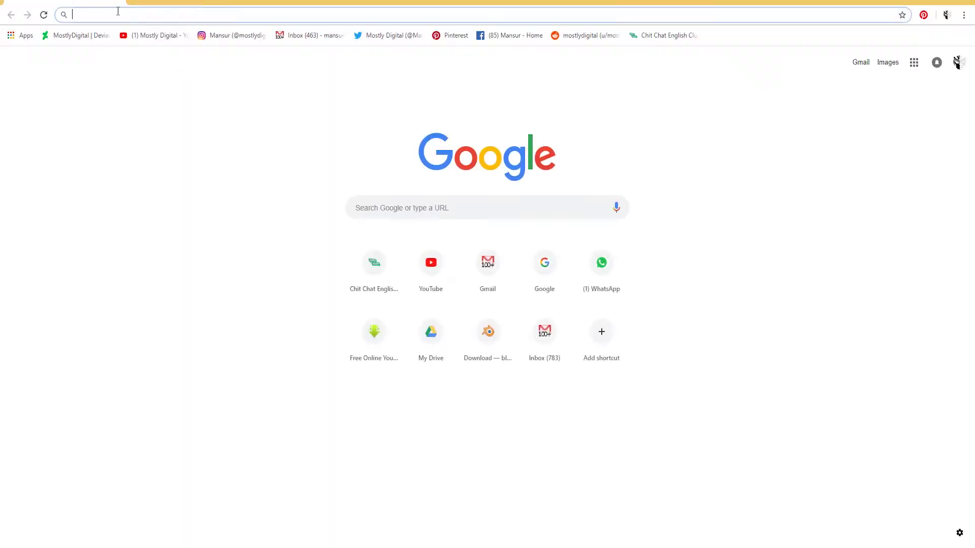
Search Google Images for smoke, save a dark-background smoke picture and open it in Photoshop.
{"action": "type", "text": "smoke"}
{"action": "key", "text": "Return"}
{"action": "left_click", "coordinate": [122, 79]}
{"action": "scroll", "coordinate": [49, 437], "scroll_direction": "down", "scroll_amount": 1}
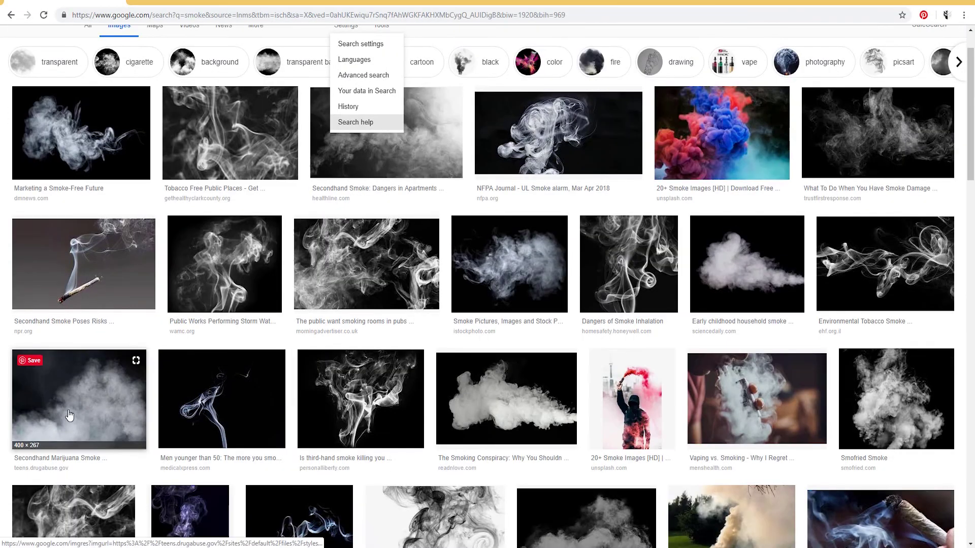
{"action": "left_click", "coordinate": [49, 437]}
{"action": "left_click", "coordinate": [381, 60]}
{"action": "right_click", "coordinate": [411, 256]}
{"action": "left_click", "coordinate": [447, 341]}
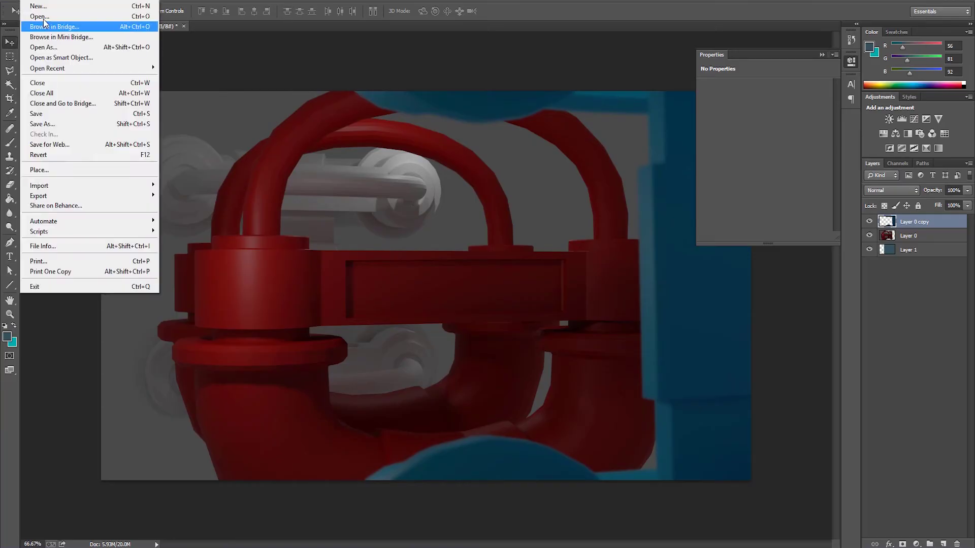
{"action": "left_click", "coordinate": [42, 18]}
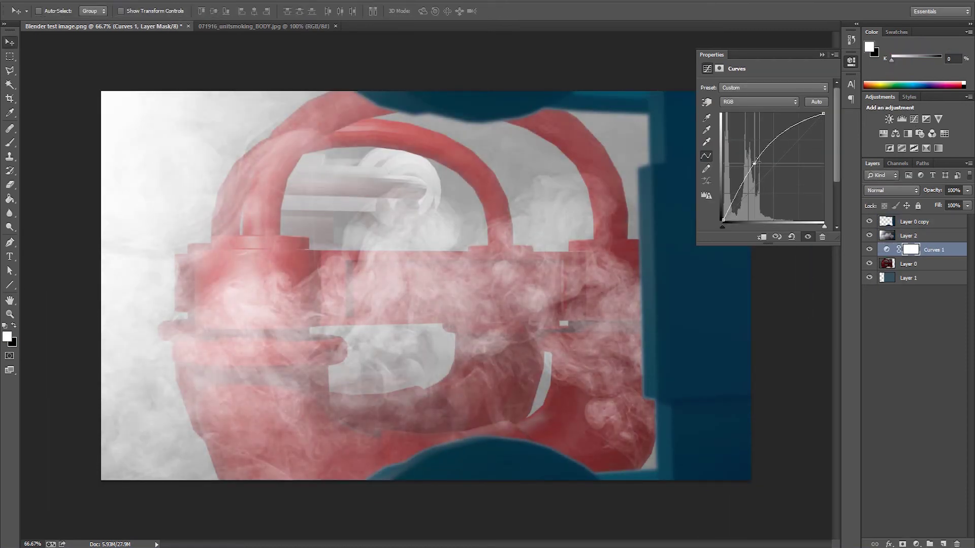
Set the smoke on Layer 2 to 48% opacity, duplicate it and give the copy 100% opacity.
{"action": "left_click", "coordinate": [909, 235]}
{"action": "left_click_drag", "start_coordinate": [967, 190], "coordinate": [940, 203]}
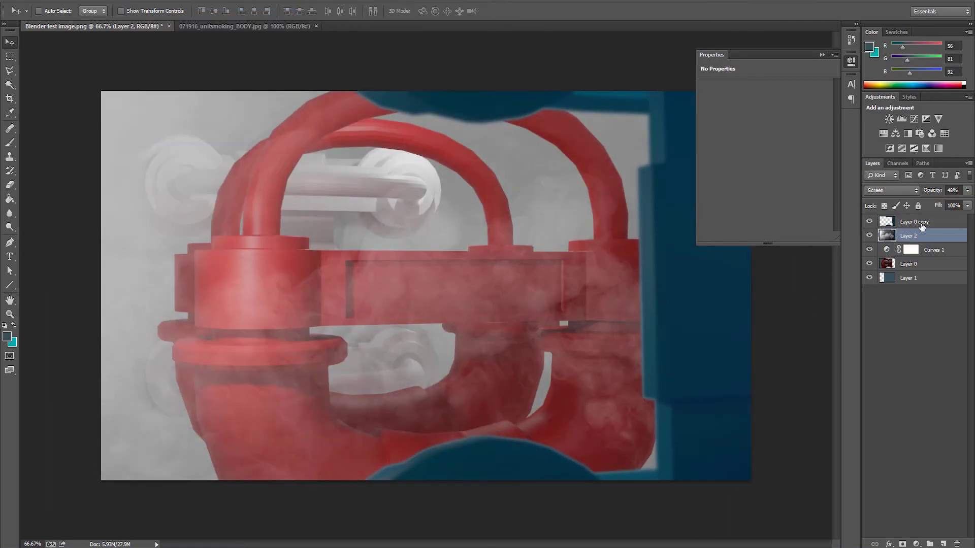
{"action": "key", "text": "ctrl+j"}
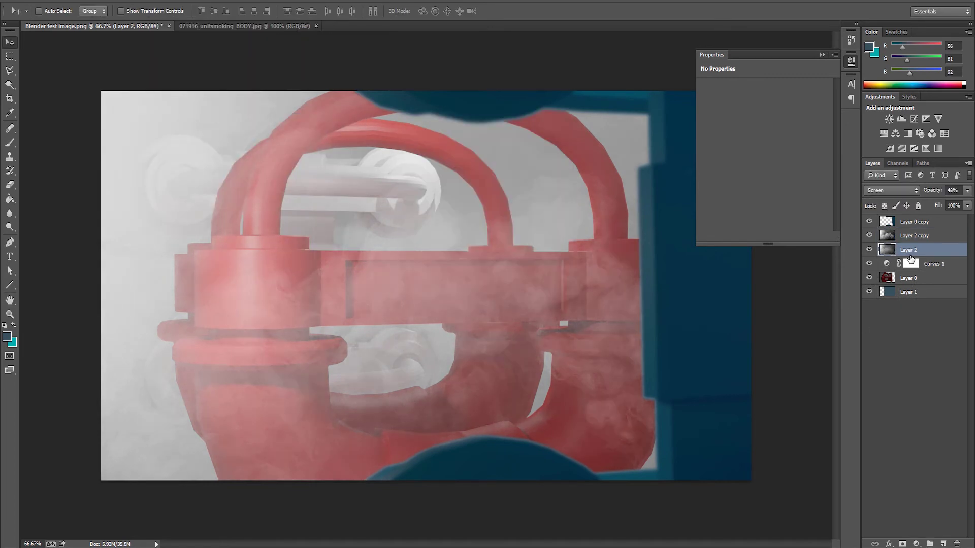
{"action": "left_click", "coordinate": [914, 236]}
{"action": "key", "text": "0"}
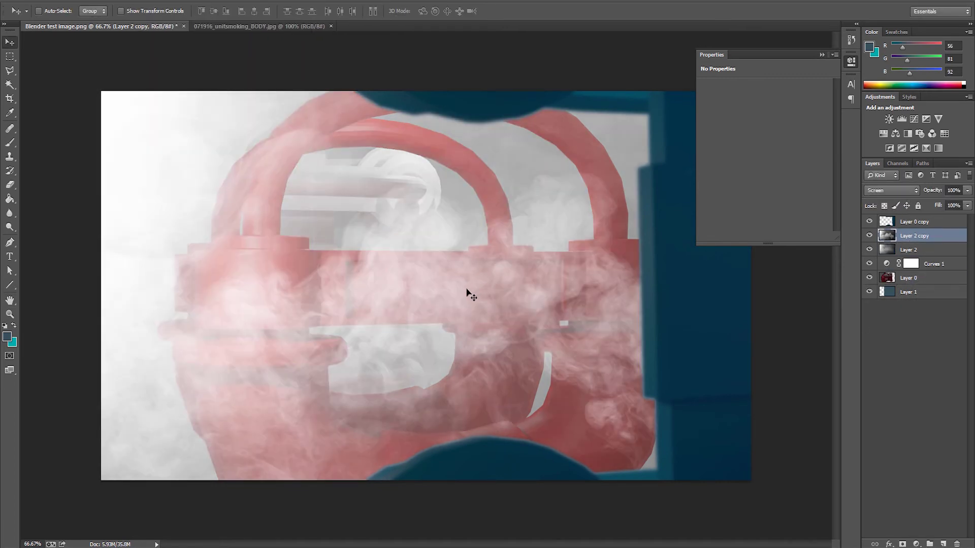
Duplicate the smoke copy, hide the two lower smoke layers, and show Layer 2 again with the red model selected.
{"action": "key", "text": "ctrl+j"}
{"action": "left_click", "coordinate": [869, 249]}
{"action": "left_click", "coordinate": [869, 263]}
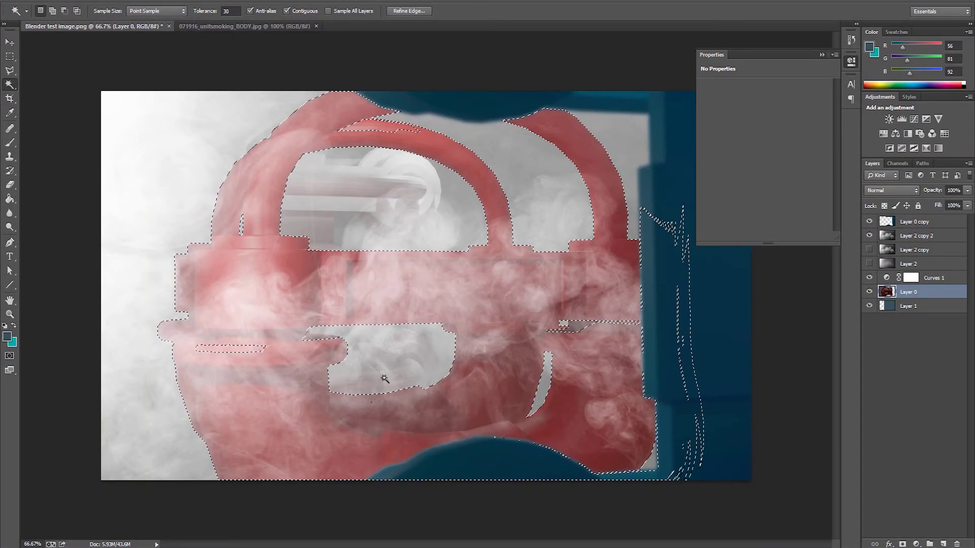
{"action": "left_click", "coordinate": [870, 264]}
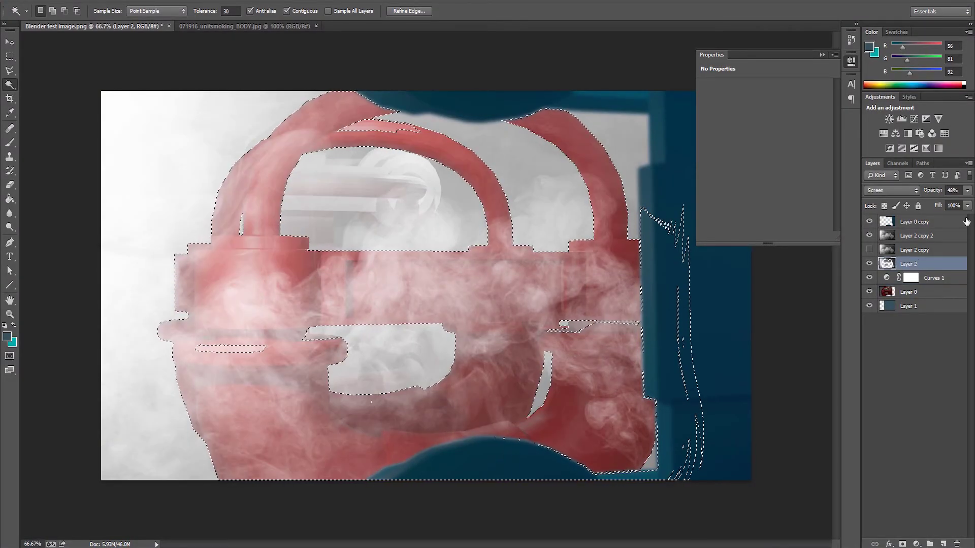
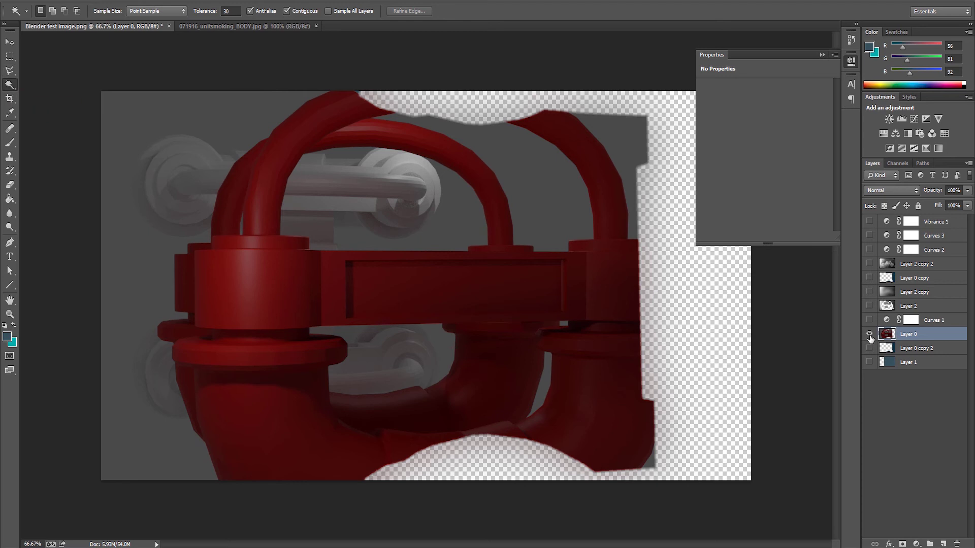
Show all hidden layers above Layer 0 as well as Layer 0 copy 2 beneath it.
{"action": "key", "text": "l"}
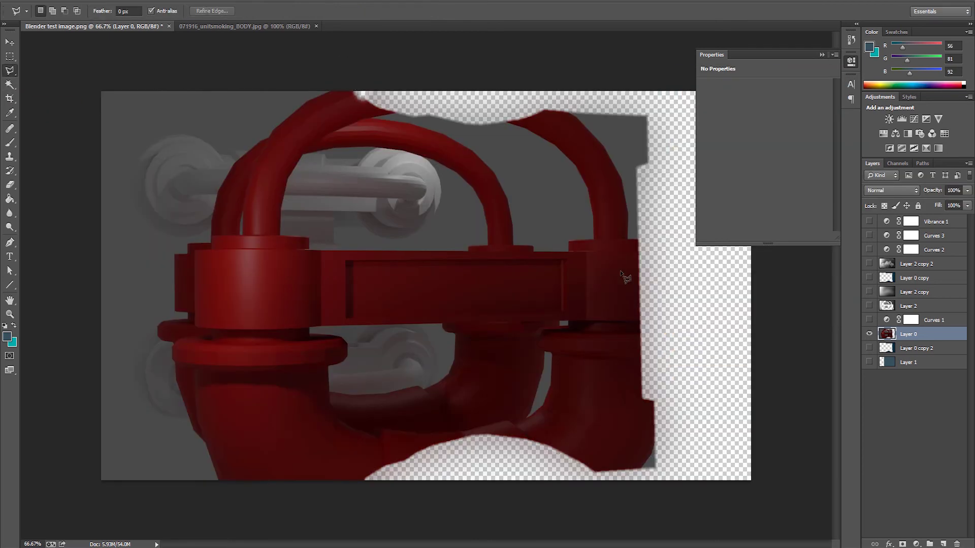
{"action": "left_click_drag", "start_coordinate": [870, 222], "coordinate": [870, 320]}
{"action": "left_click", "coordinate": [869, 349]}
Try warping the blue foreground on Layer 0 copy to extend it further over the red model.
{"action": "left_click", "coordinate": [914, 277]}
{"action": "key", "text": "ctrl+t"}
{"action": "right_click", "coordinate": [532, 239]}
{"action": "left_click", "coordinate": [567, 322]}
{"action": "left_click_drag", "start_coordinate": [483, 345], "coordinate": [475, 343]}
{"action": "left_click_drag", "start_coordinate": [350, 481], "coordinate": [325, 481]}
{"action": "left_click_drag", "start_coordinate": [618, 480], "coordinate": [580, 485]}
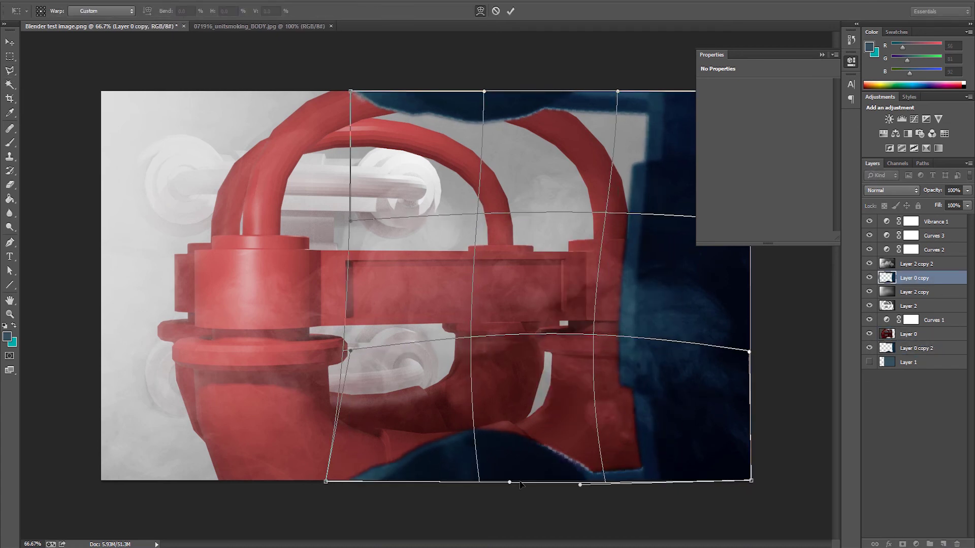
{"action": "left_click_drag", "start_coordinate": [604, 347], "coordinate": [607, 342]}
{"action": "left_click_drag", "start_coordinate": [580, 485], "coordinate": [580, 481]}
{"action": "left_click_drag", "start_coordinate": [483, 218], "coordinate": [482, 236]}
{"action": "left_click_drag", "start_coordinate": [350, 91], "coordinate": [334, 90]}
{"action": "key", "text": "Return"}
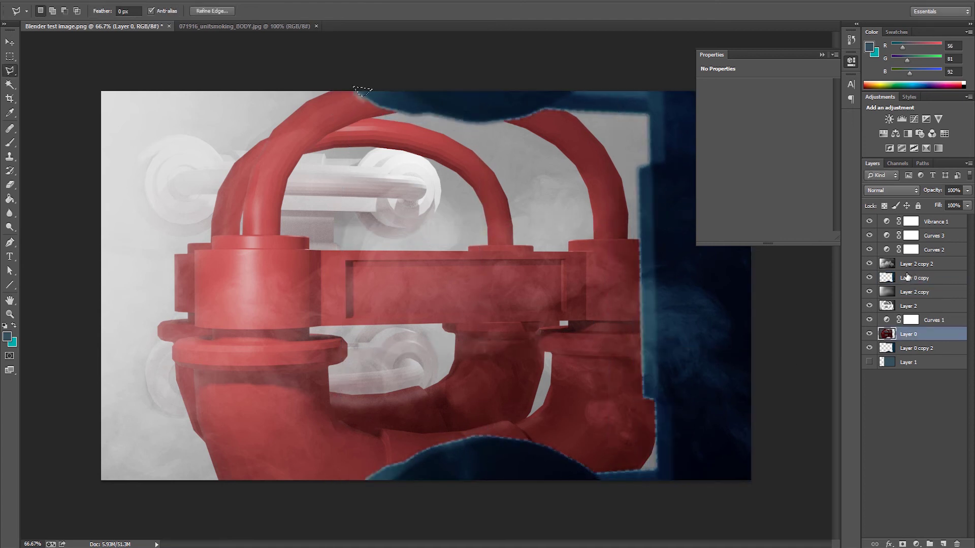
Show Layer 1 and activate the Smudge tool for Layer 0.
{"action": "left_click", "coordinate": [870, 362]}
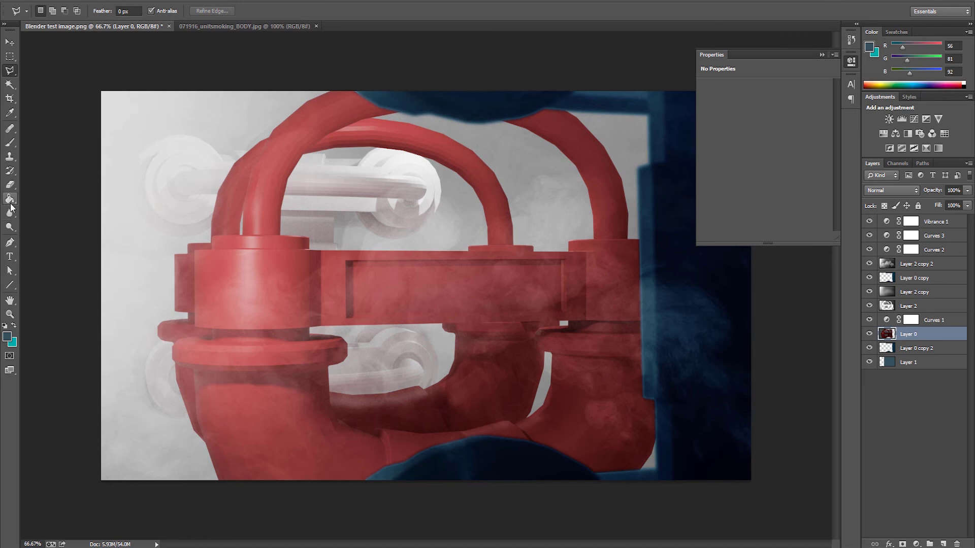
{"action": "key", "text": "r"}
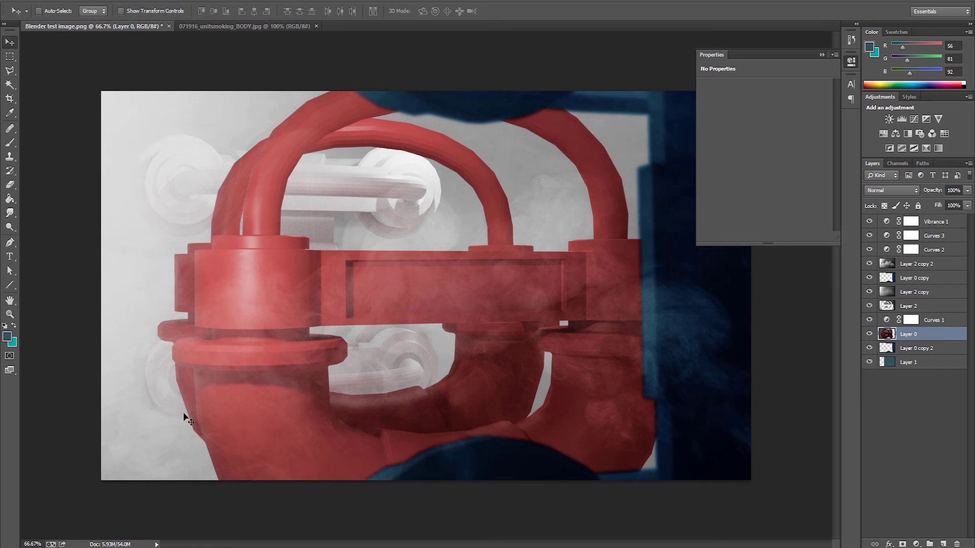
Switch to Chrome and save the campfire sparks image with the dark background from the sparks image results.
{"action": "key", "text": "alt+Tab"}
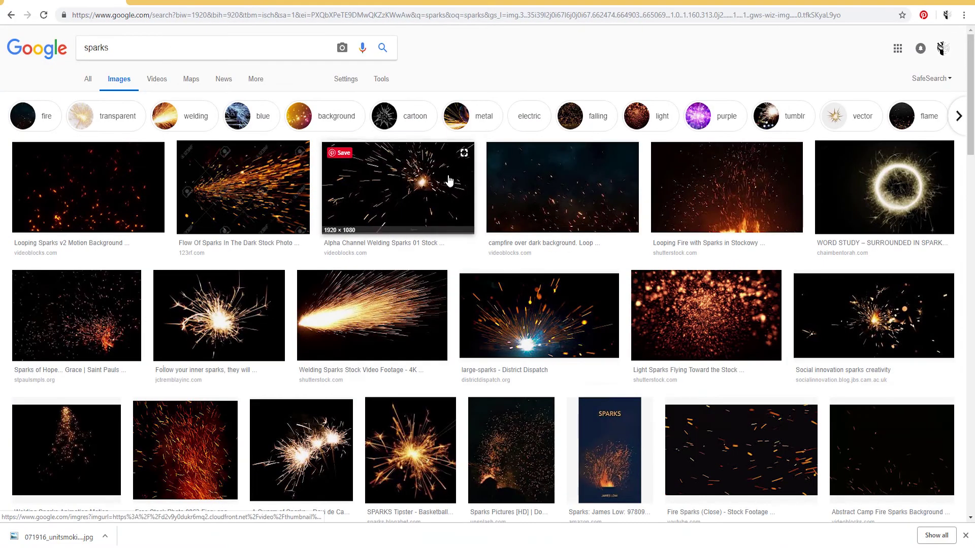
{"action": "left_click", "coordinate": [559, 183]}
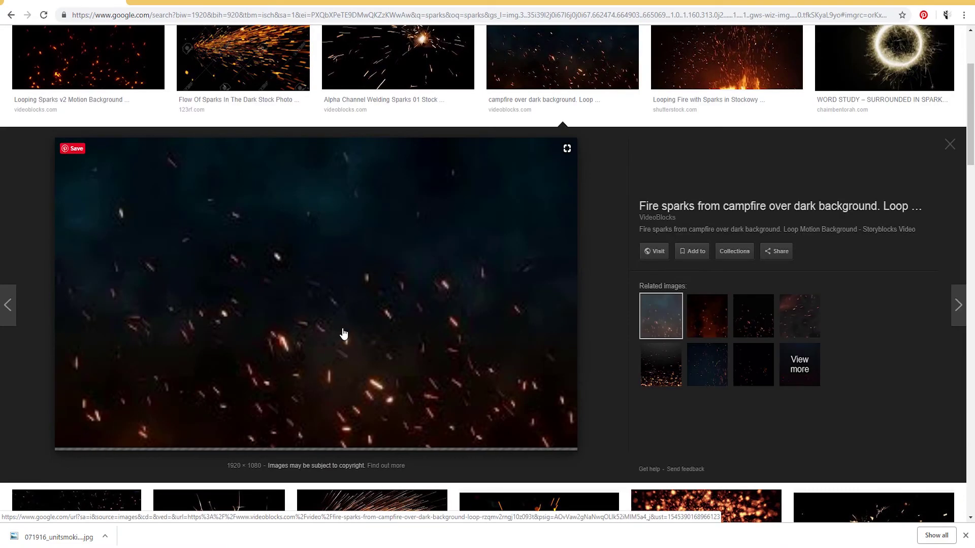
{"action": "right_click", "coordinate": [342, 333]}
{"action": "left_click", "coordinate": [386, 422]}
{"action": "left_click", "coordinate": [440, 357]}
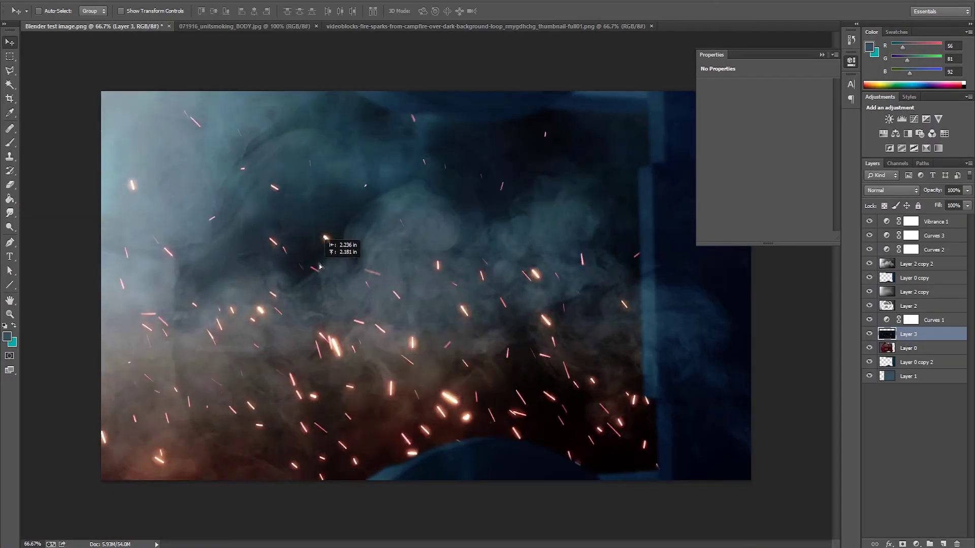
Blend the sparks on Layer 3 with Screen mode, position them over the scene and move the layer between the smoke layers.
{"action": "left_click", "coordinate": [892, 191]}
{"action": "left_click", "coordinate": [872, 288]}
{"action": "left_click_drag", "start_coordinate": [508, 302], "coordinate": [526, 320]}
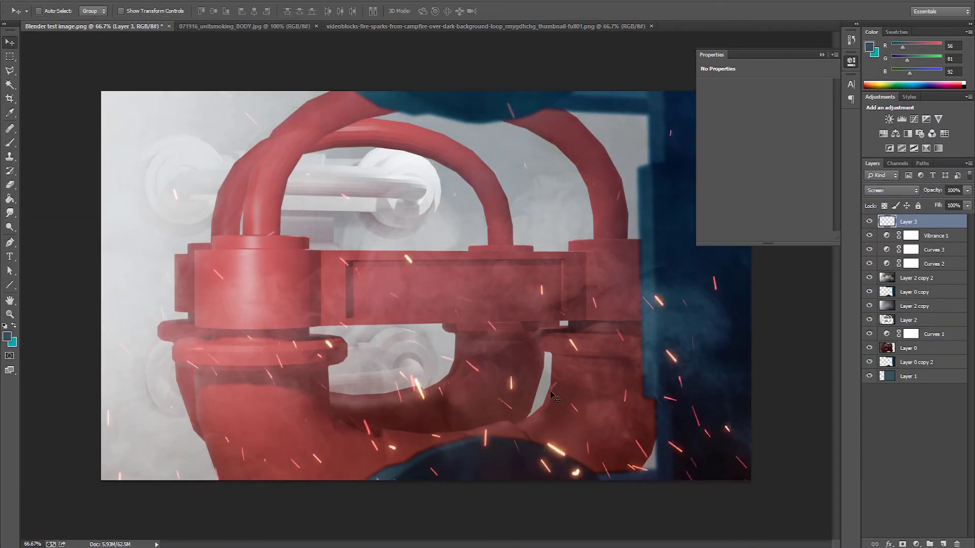
{"action": "left_click_drag", "start_coordinate": [909, 221], "coordinate": [893, 348]}
Duplicate Layer 3, scale the copy to about 43%, rotate it about 179° and place it over the upper red arches.
{"action": "right_click", "coordinate": [913, 305]}
{"action": "left_click", "coordinate": [792, 152]}
{"action": "key", "text": "Return"}
{"action": "key", "text": "ctrl+t"}
{"action": "left_click_drag", "start_coordinate": [630, 419], "coordinate": [664, 163]}
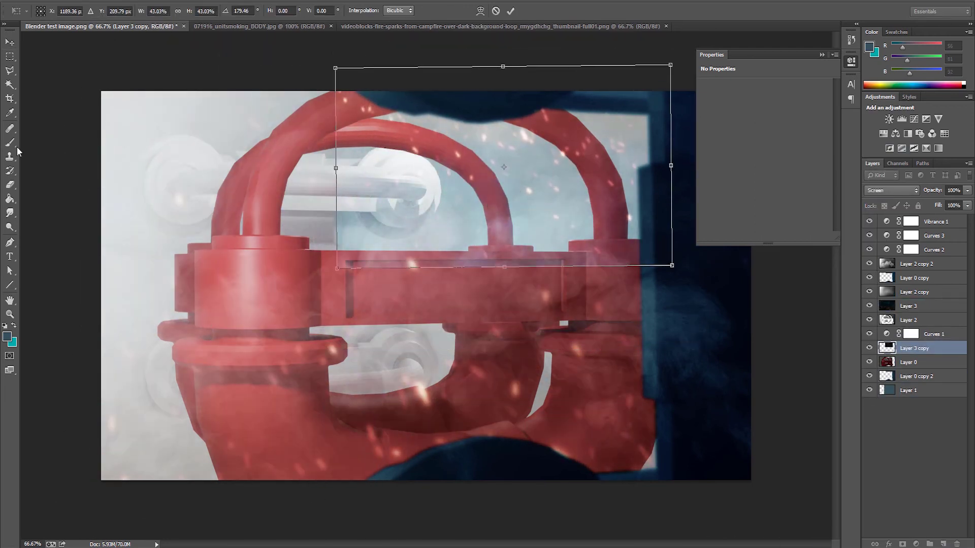
{"action": "key", "text": "Return"}
Select the red model on Layer 0 with the Magic Wand and remove that area from Layer 3 copy.
{"action": "key", "text": "w"}
{"action": "left_click_drag", "start_coordinate": [909, 362], "coordinate": [902, 346]}
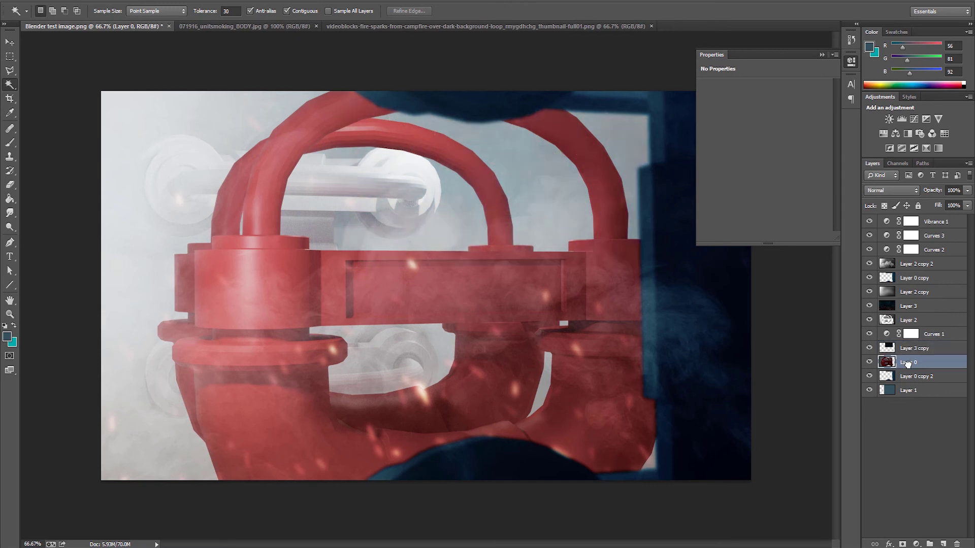
{"action": "left_click", "coordinate": [443, 153]}
{"action": "key", "text": "alt+]"}
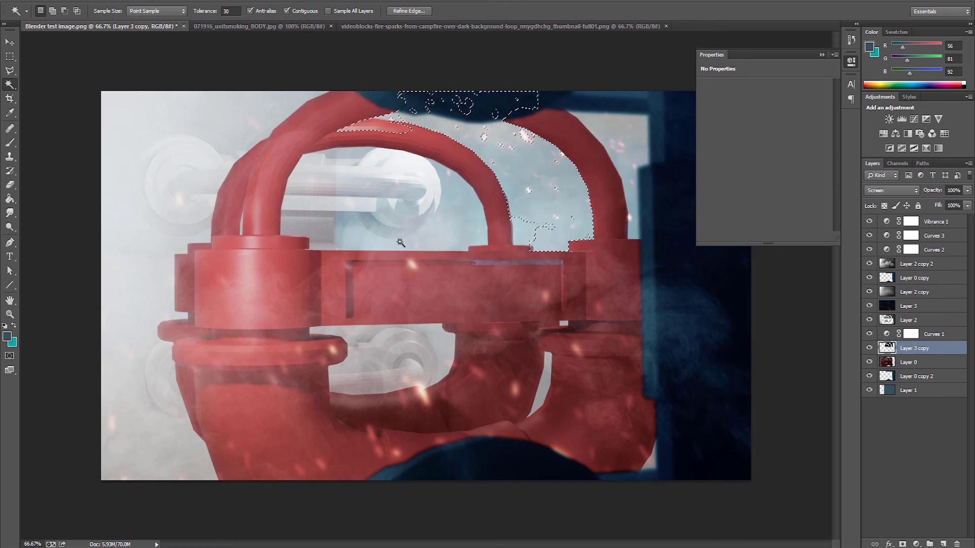
Lasso the hard edge of the sparks on Layer 3 copy, refine the selection edge and delete the selected area.
{"action": "key", "text": "l"}
{"action": "left_click", "coordinate": [371, 89]}
{"action": "double_click", "coordinate": [360, 148]}
{"action": "key", "text": "ctrl+alt+r"}
{"action": "left_click", "coordinate": [810, 327]}
{"action": "key", "text": "alt+s"}
{"action": "left_click", "coordinate": [152, 37]}
{"action": "key", "text": "ctrl+alt+r"}
{"action": "mouse_move", "coordinate": [750, 207]}
{"action": "left_mouse_down"}
{"action": "mouse_move", "coordinate": [748, 234]}
{"action": "mouse_move", "coordinate": [771, 236]}
{"action": "left_mouse_up"}
{"action": "key", "text": "Return"}
{"action": "left_click", "coordinate": [312, 203]}
{"action": "key", "text": "Delete"}
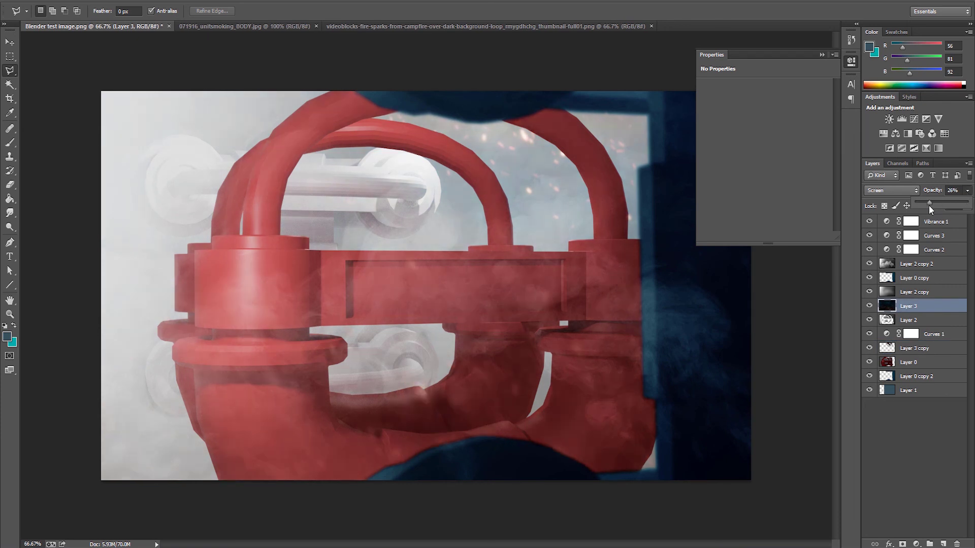
Bring the sparks image into the composite again as Layer 4 and set its blend mode to Lighten.
{"action": "left_click", "coordinate": [488, 26]}
{"action": "key", "text": "v"}
{"action": "left_click_drag", "start_coordinate": [236, 203], "coordinate": [436, 263]}
{"action": "left_click", "coordinate": [891, 190]}
{"action": "left_click", "coordinate": [886, 287]}
Apply Motion Blur to Layer 4 at -31° with a 21-pixel distance and move the layer to the top of the stack.
{"action": "left_click", "coordinate": [226, 1]}
{"action": "left_click", "coordinate": [325, 256]}
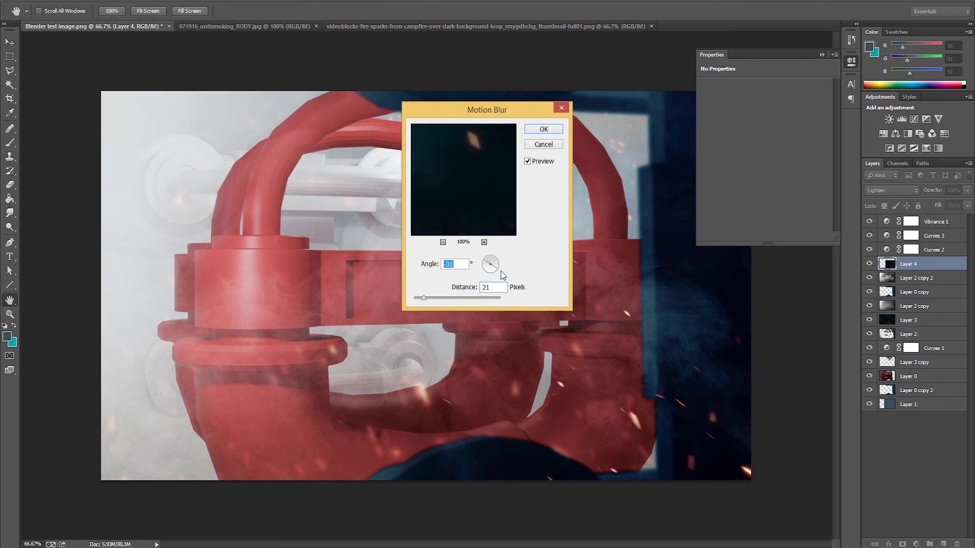
{"action": "left_click", "coordinate": [544, 129]}
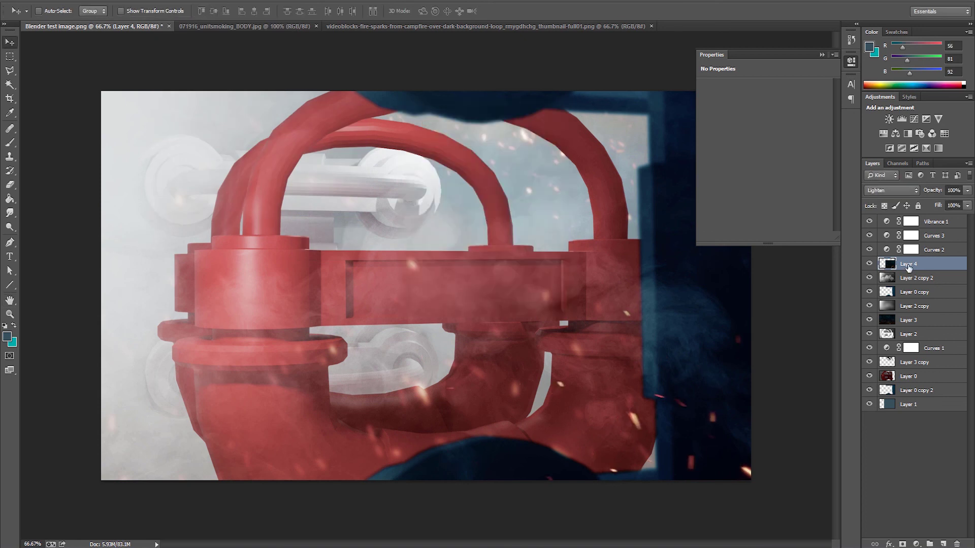
{"action": "left_click_drag", "start_coordinate": [909, 265], "coordinate": [910, 221]}
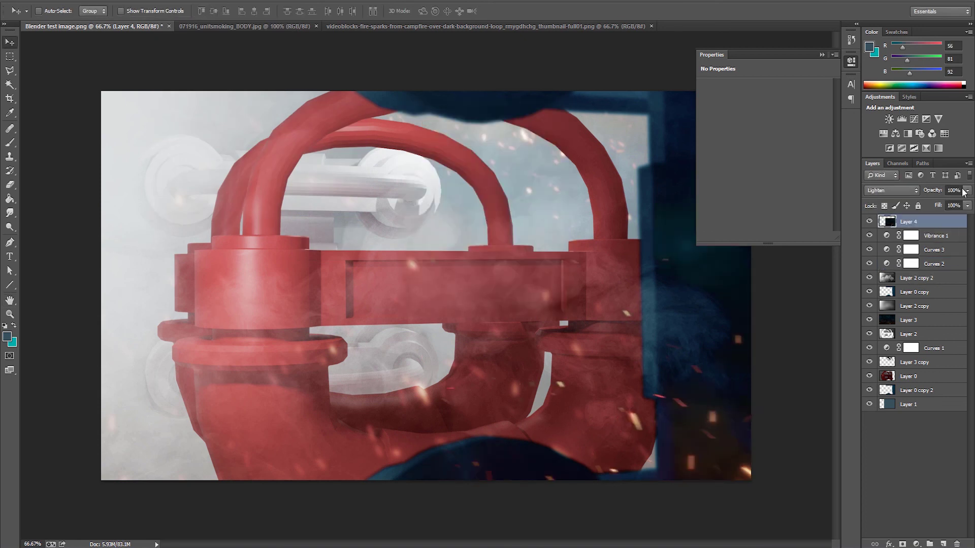
Apply Motion Blur to the smoke on Layer 2 copy 2 at 38° with a 17-pixel distance.
{"action": "left_click", "coordinate": [916, 278]}
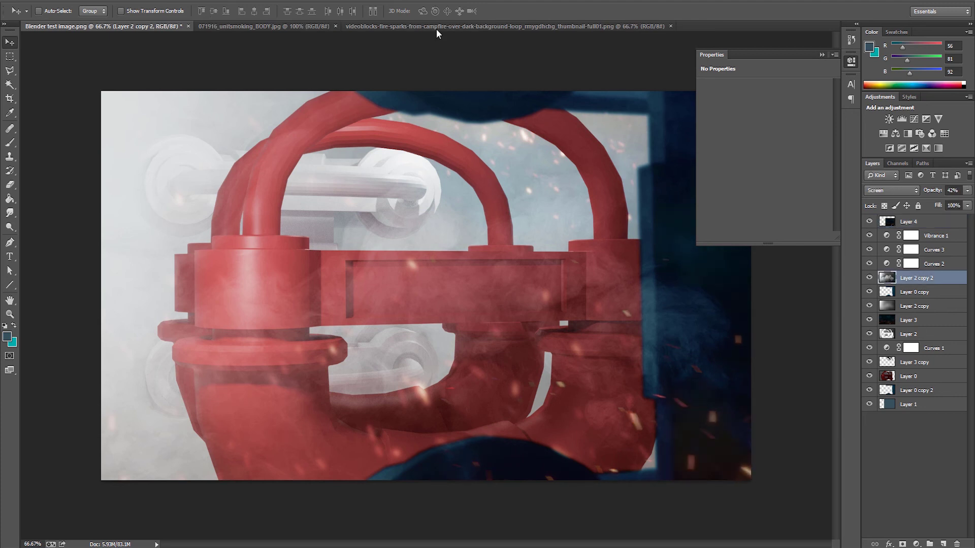
{"action": "left_click", "coordinate": [226, 1]}
{"action": "mouse_move", "coordinate": [228, 111]}
{"action": "left_click", "coordinate": [317, 211]}
{"action": "left_click_drag", "start_coordinate": [425, 300], "coordinate": [424, 300]}
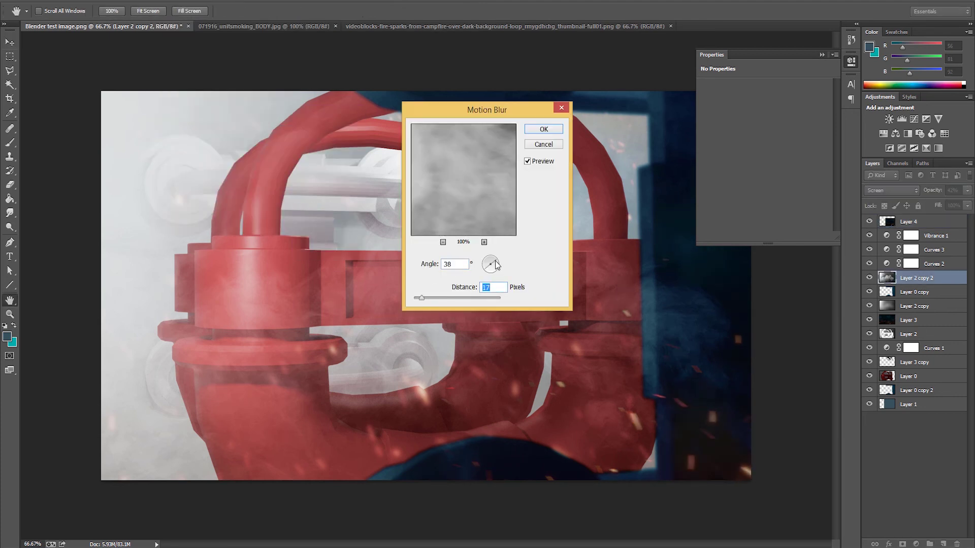
{"action": "left_click", "coordinate": [543, 129]}
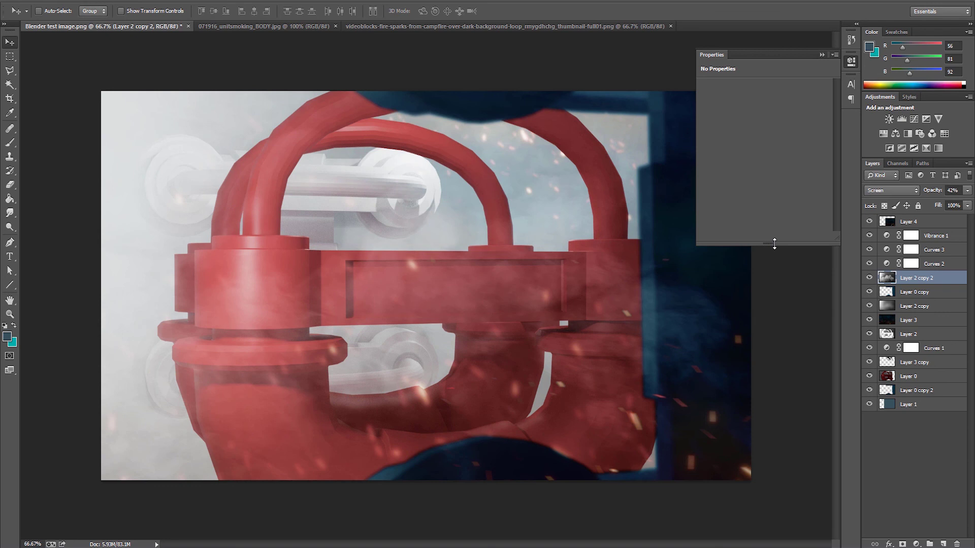
Select all layers and scale the whole composite up to about 103% beyond the canvas edges.
{"action": "key", "text": "ctrl+alt+a"}
{"action": "key", "text": "ctrl+t"}
{"action": "left_click_drag", "start_coordinate": [44, 63], "coordinate": [27, 52]}
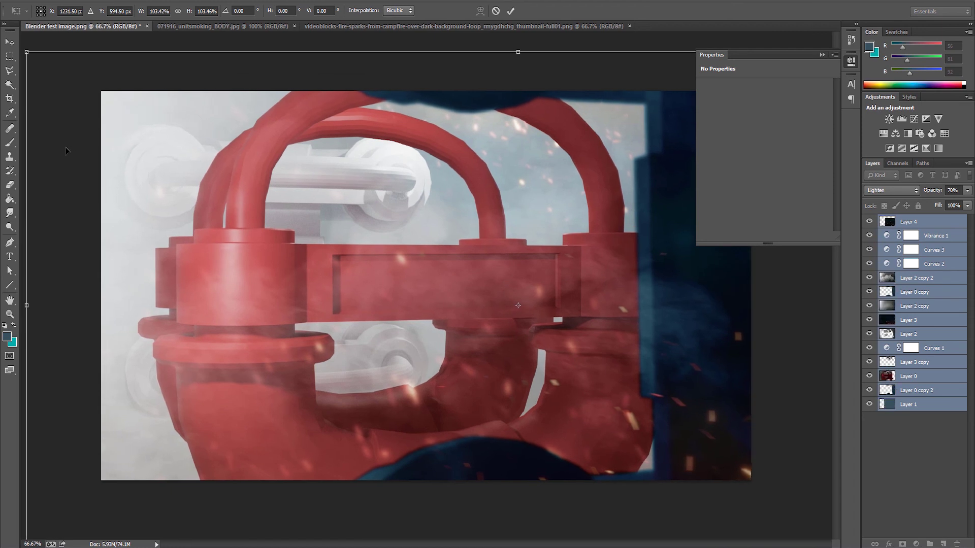
{"action": "key", "text": "Return"}
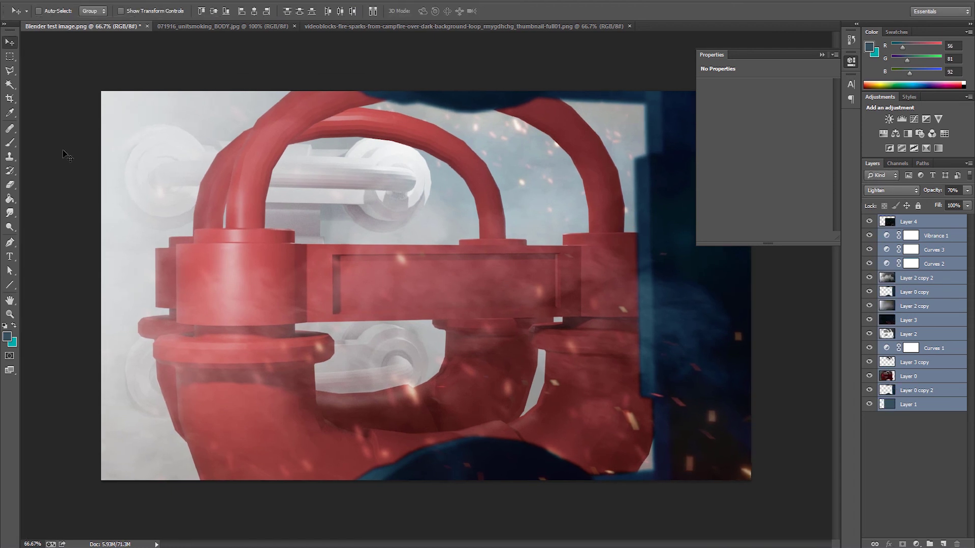
Export the finished composite for the web as a 1920 × 1080 JPEG.
{"action": "left_click", "coordinate": [25, 1]}
{"action": "left_click", "coordinate": [94, 150]}
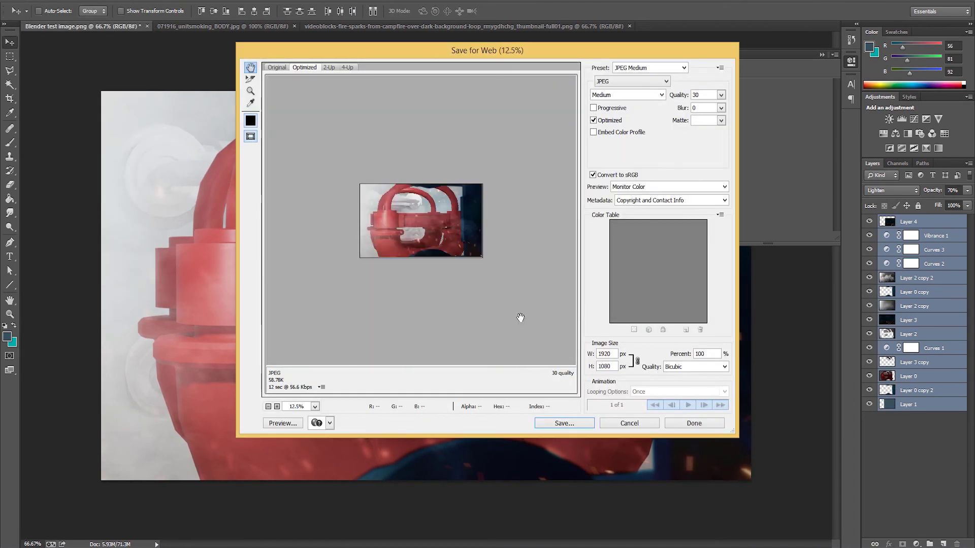
{"action": "left_click", "coordinate": [440, 223], "text": "ctrl"}
{"action": "key", "text": "Return"}
Browse to Local Disk (D:) and open the exported Blender image.
{"action": "scroll", "coordinate": [350, 152], "scroll_direction": "down", "scroll_amount": 3}
{"action": "scroll", "coordinate": [350, 145], "scroll_direction": "up", "scroll_amount": 3}
{"action": "double_click", "coordinate": [351, 144]}
{"action": "double_click", "coordinate": [325, 227]}
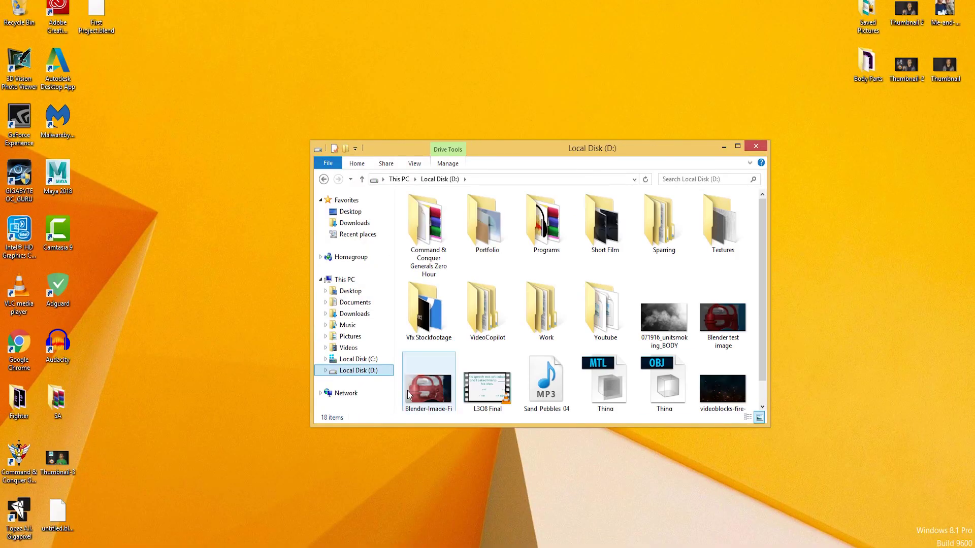
{"action": "double_click", "coordinate": [407, 391]}
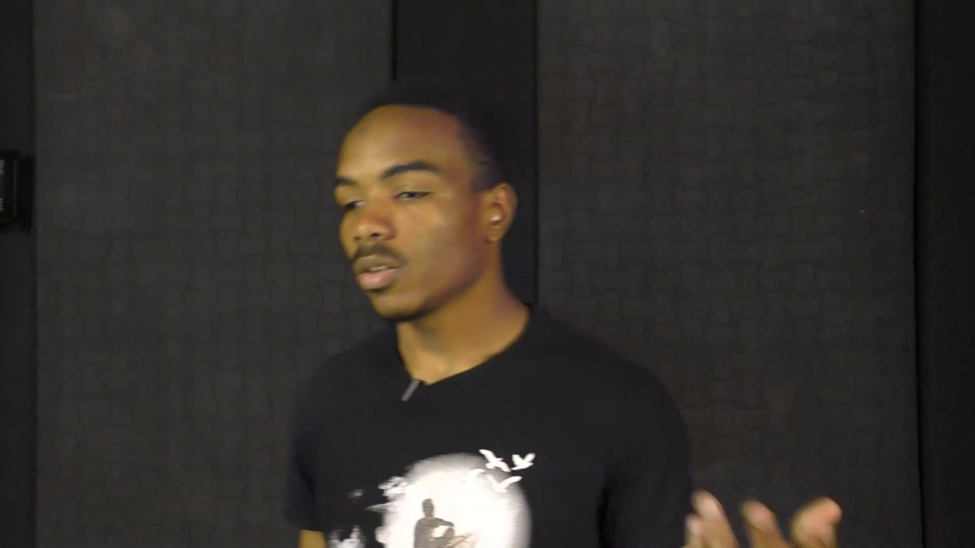